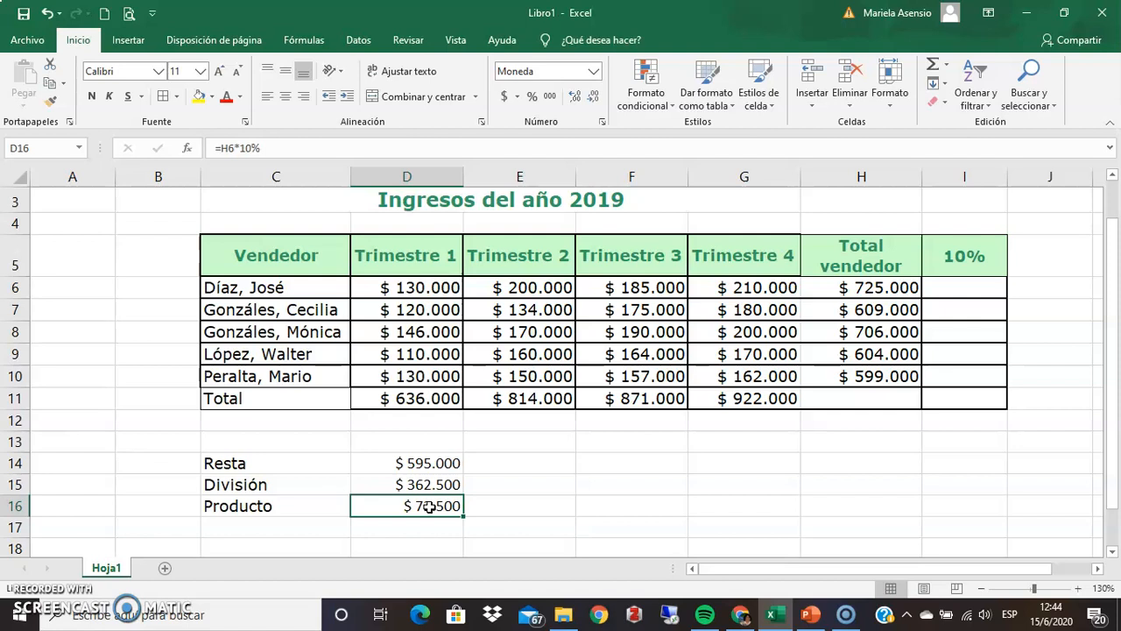
# Calculate 10% of the first seller's total in I6 with =H6*10% and fill the formula down to I10.
pyautogui.click(969, 286)
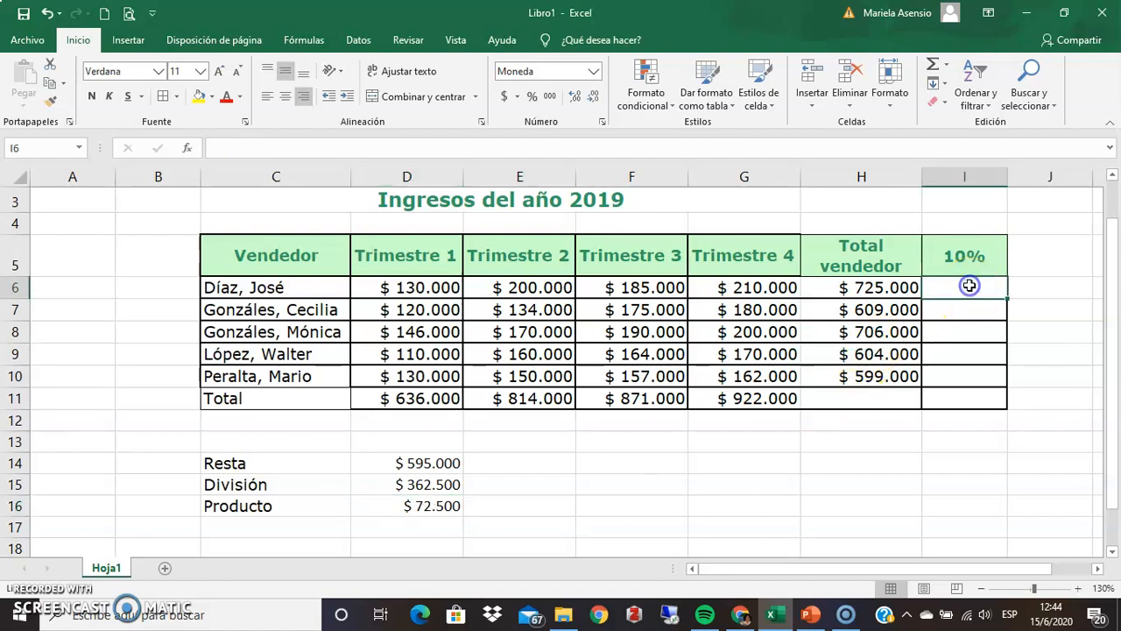
pyautogui.write('=')
pyautogui.click(860, 287)
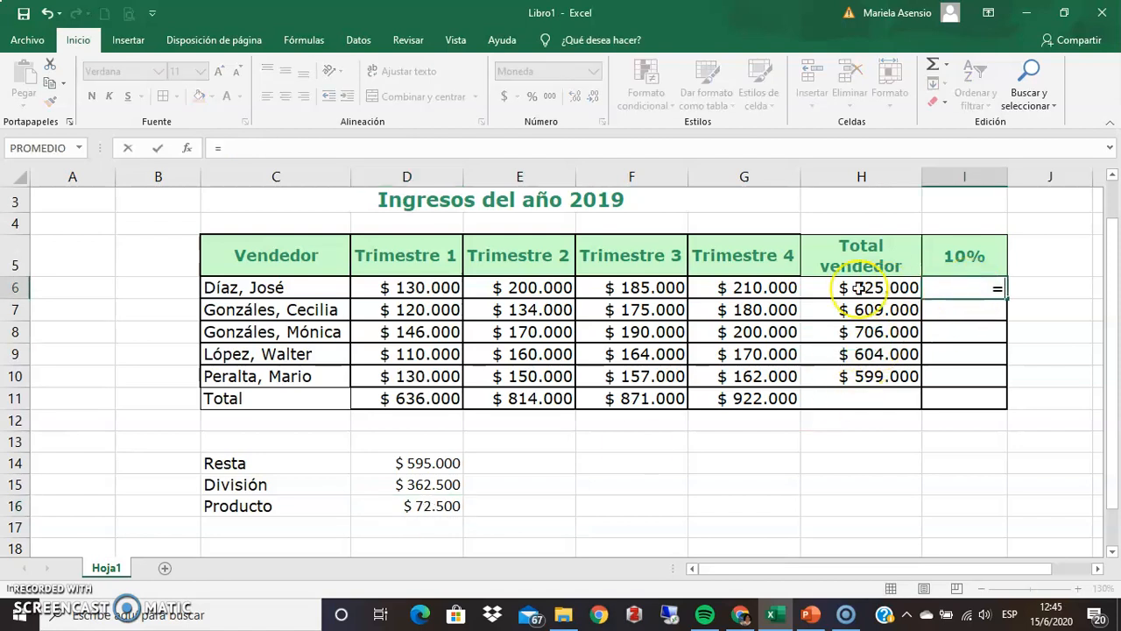
pyautogui.click(860, 287)
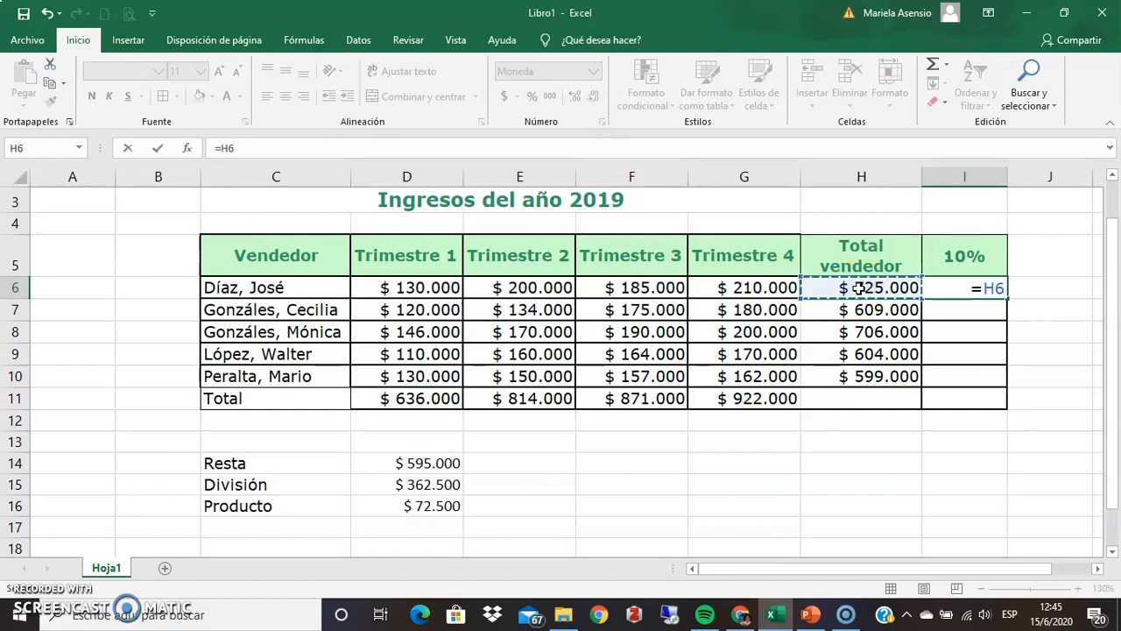
pyautogui.write('*10')
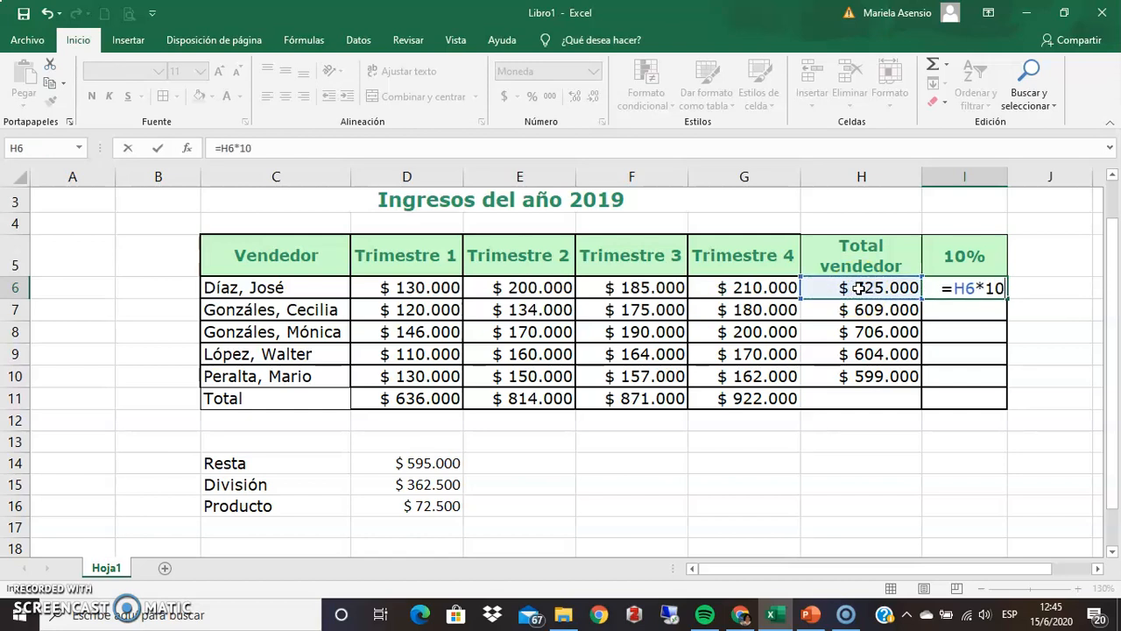
pyautogui.write('%')
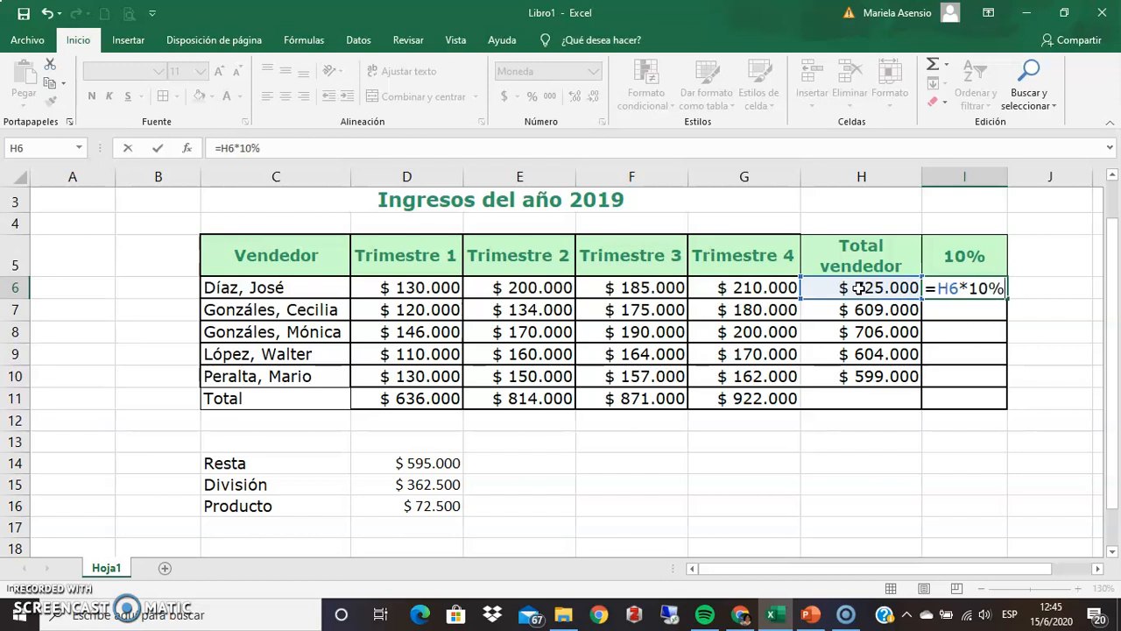
pyautogui.press('Return')
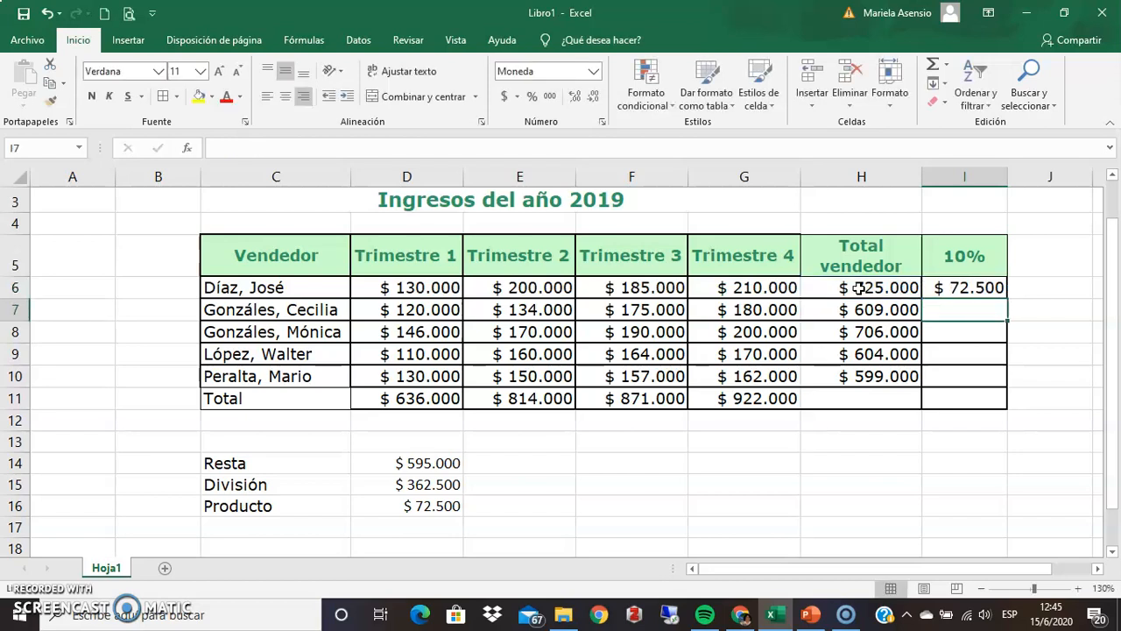
pyautogui.click(944, 287)
pyautogui.moveTo(1004, 307); pyautogui.dragTo(1001, 378)
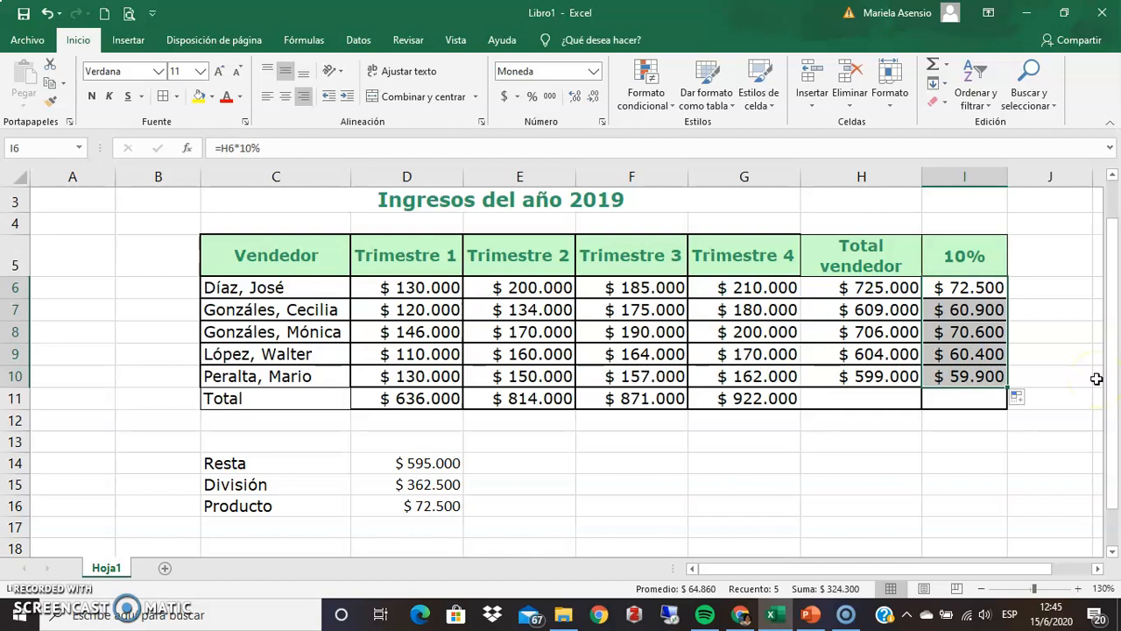
# Inspect the formula in I6 and clear the contents of I6:I10.
pyautogui.click(963, 286)
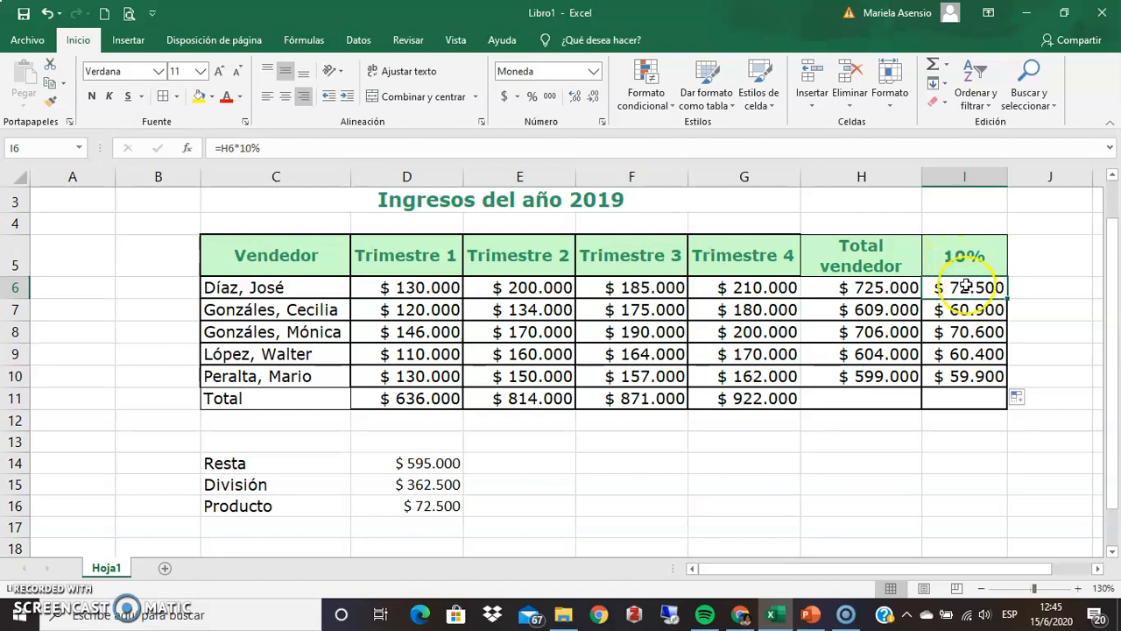
pyautogui.doubleClick(972, 289)
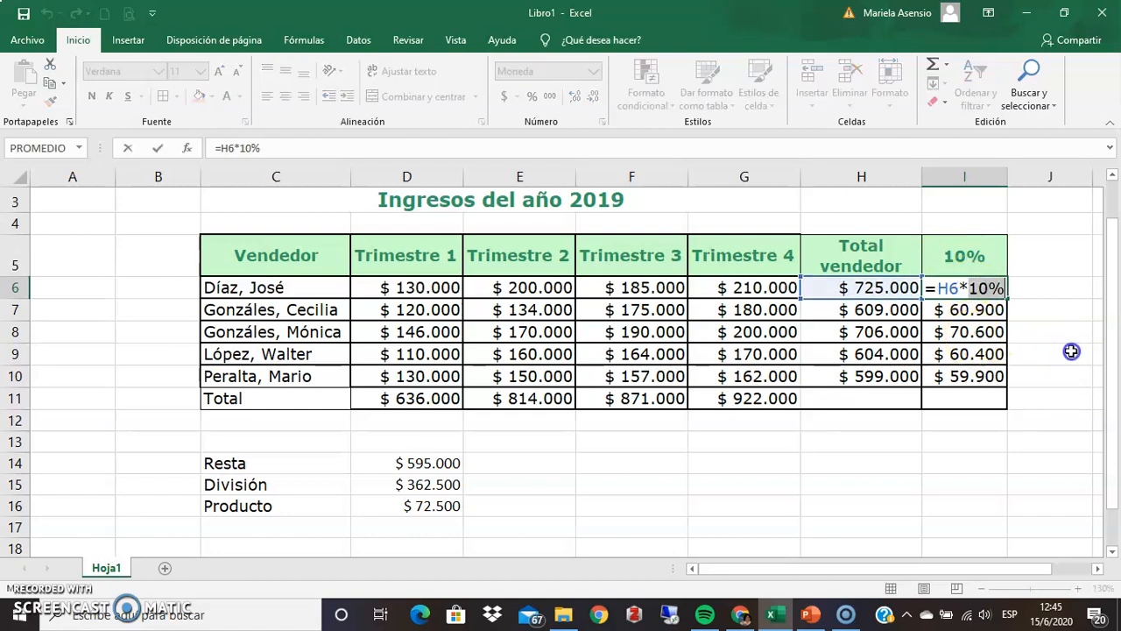
pyautogui.press('Escape')
pyautogui.moveTo(963, 288); pyautogui.dragTo(966, 375)
pyautogui.press('Delete')
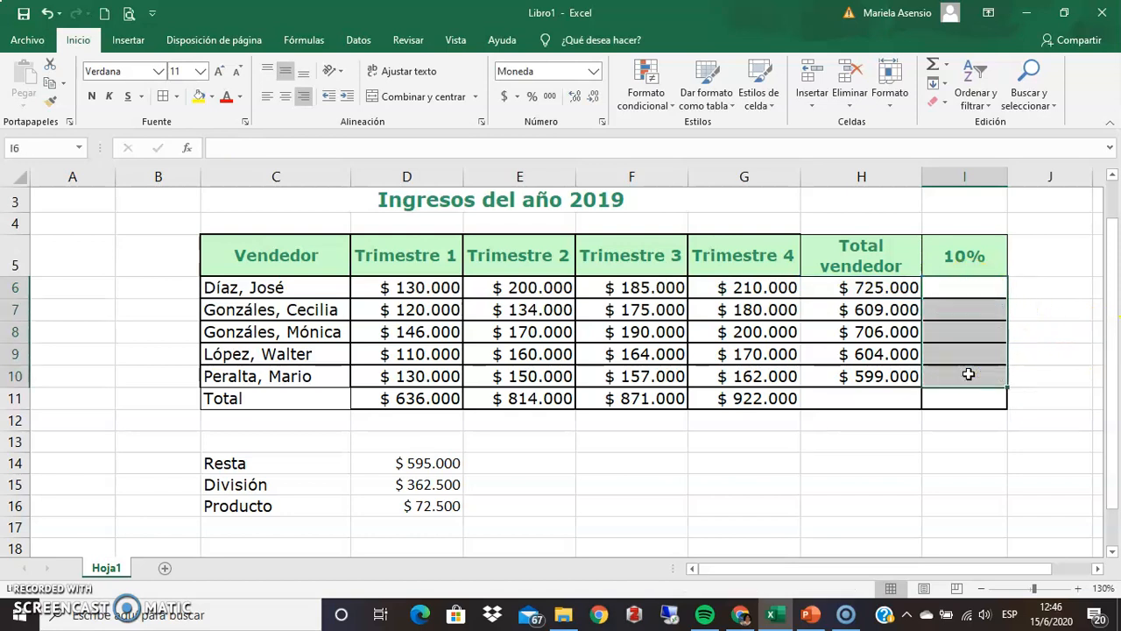
# Enter =H6*I5 in I6, using the percentage in the column header, and fill it down to I10.
pyautogui.click(945, 289)
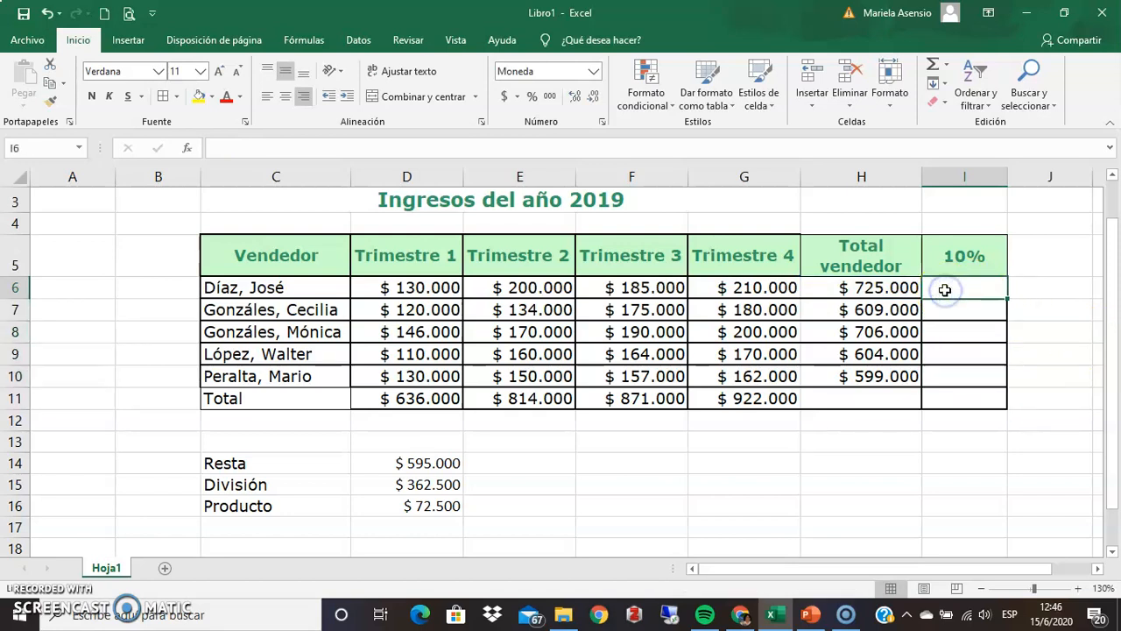
pyautogui.write('=')
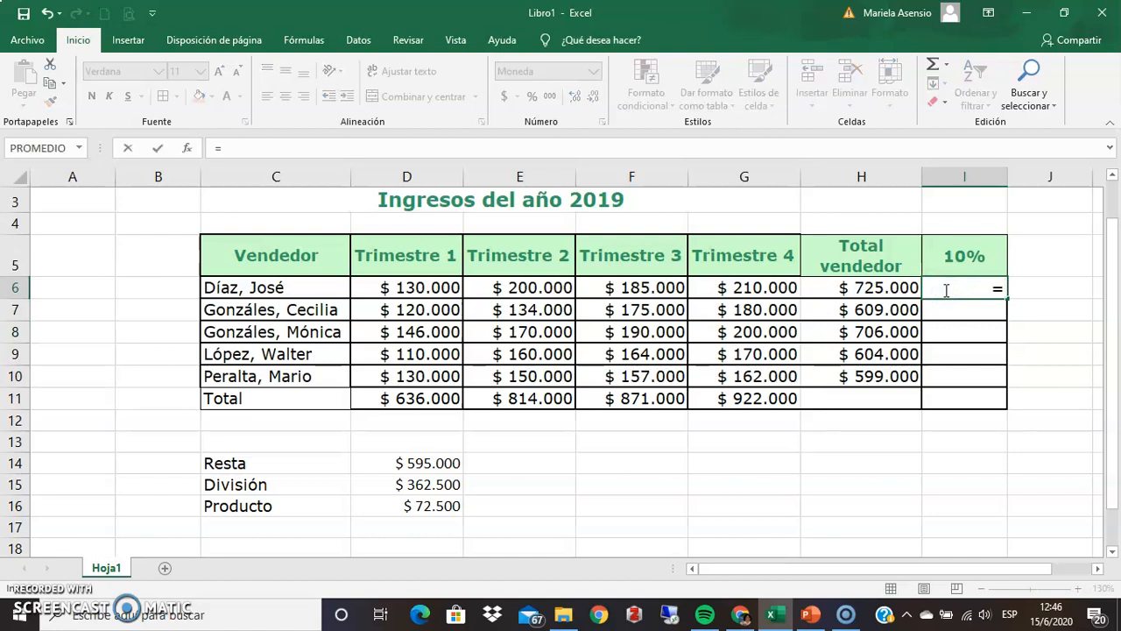
pyautogui.click(881, 286)
pyautogui.write('*')
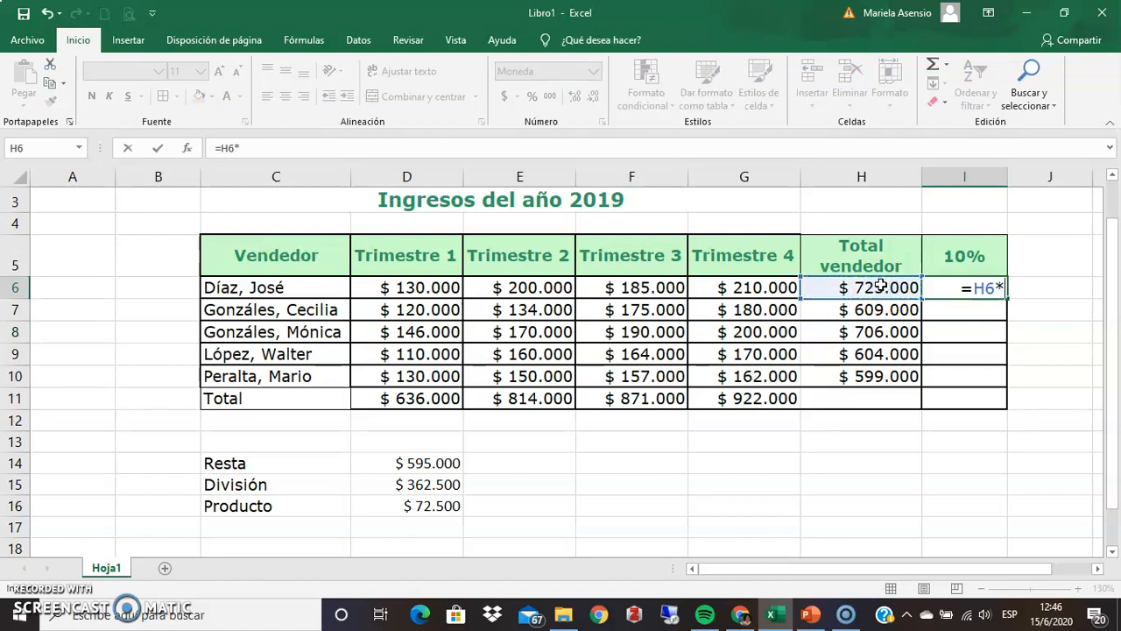
pyautogui.click(979, 256)
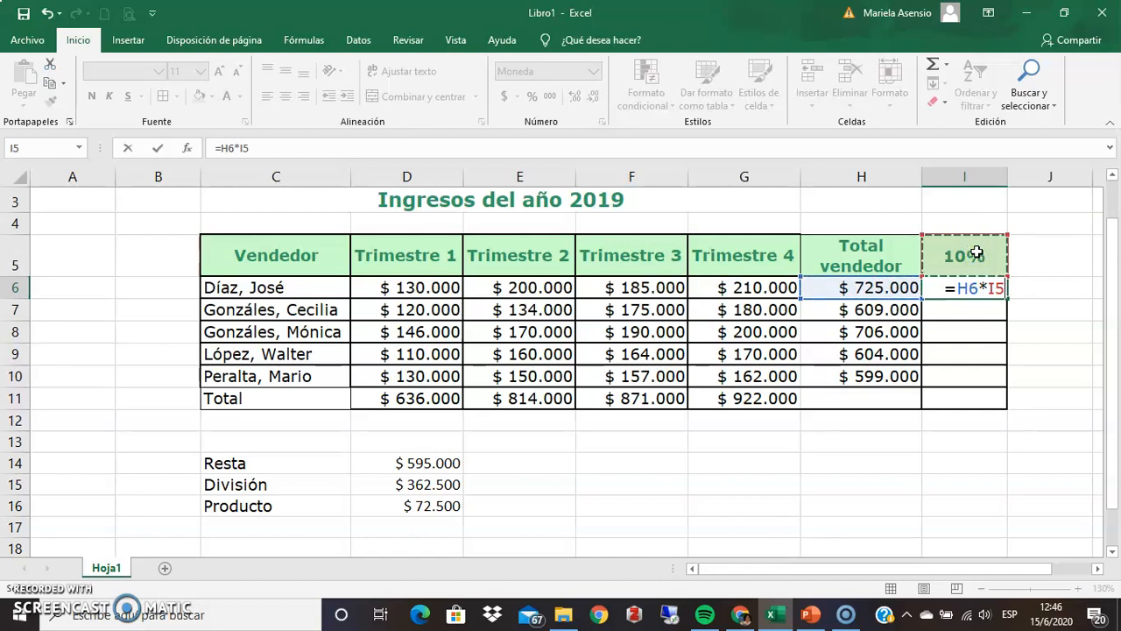
pyautogui.press('Return')
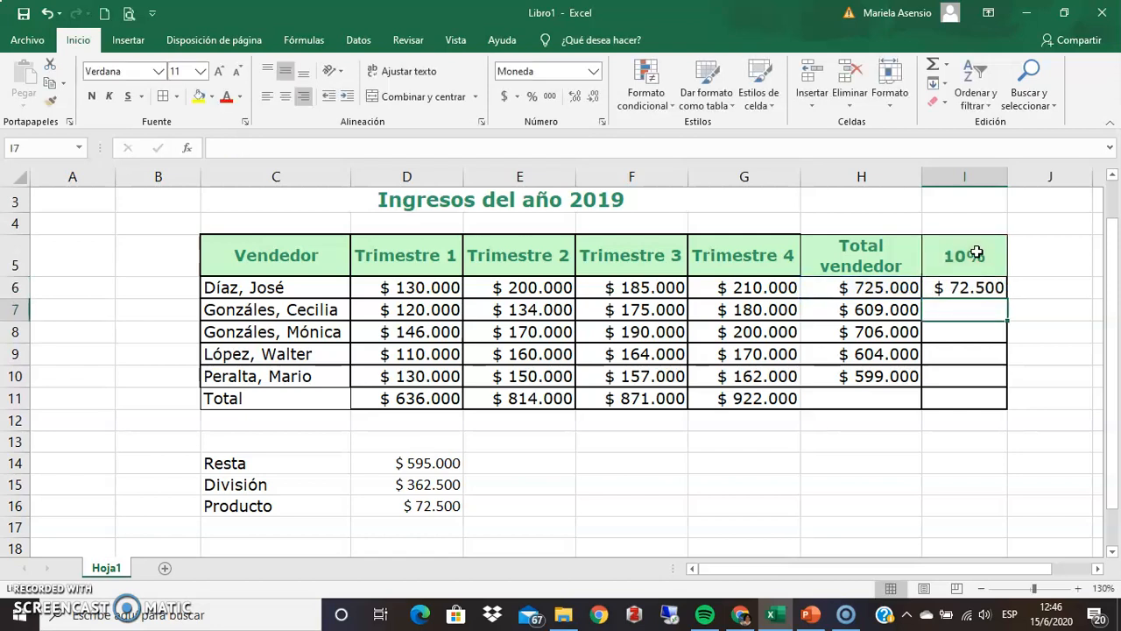
pyautogui.click(964, 291)
pyautogui.moveTo(1006, 299); pyautogui.dragTo(1006, 395)
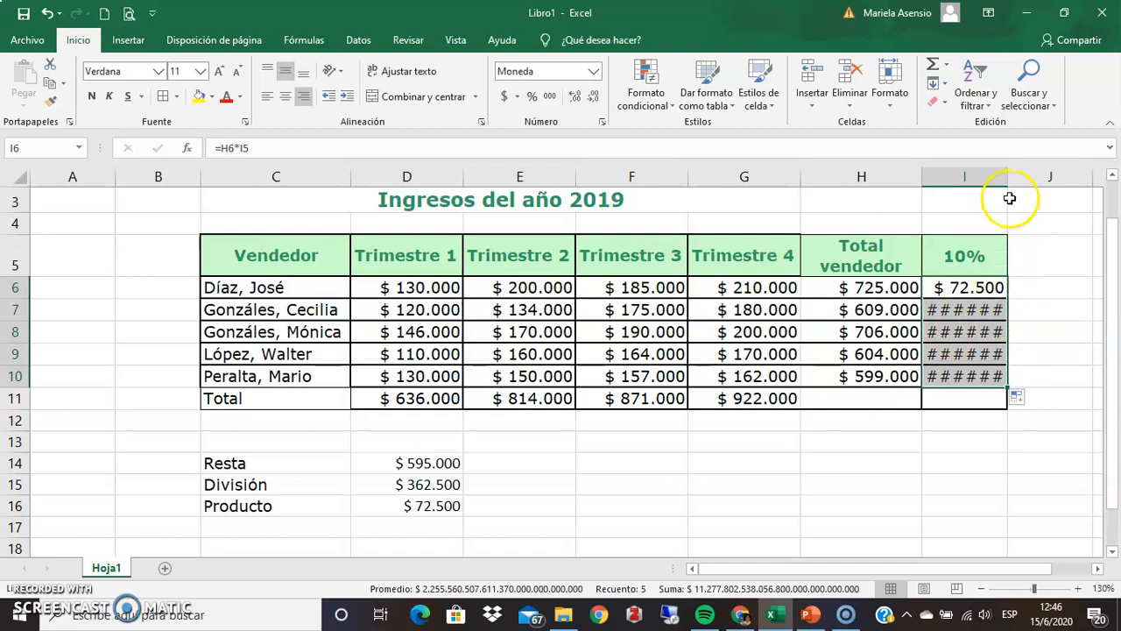
# Widen column I enough to show its full amounts and compare the formulas in I6 and I7.
pyautogui.moveTo(1008, 176); pyautogui.dragTo(1076, 176)
pyautogui.doubleClick(1076, 176)
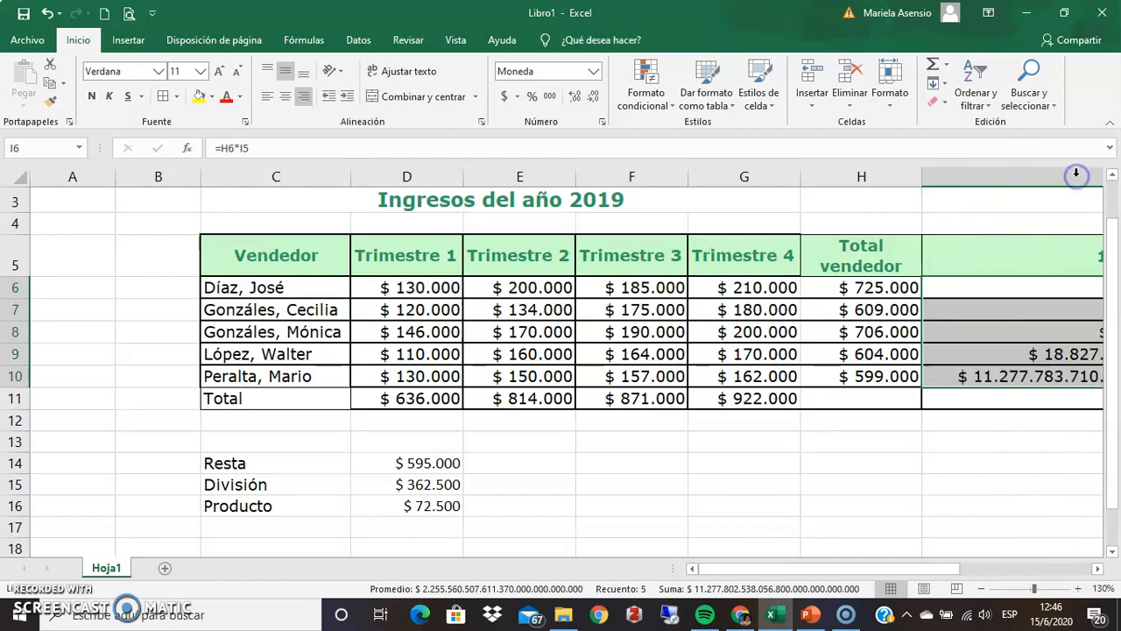
pyautogui.moveTo(815, 568); pyautogui.dragTo(944, 565)
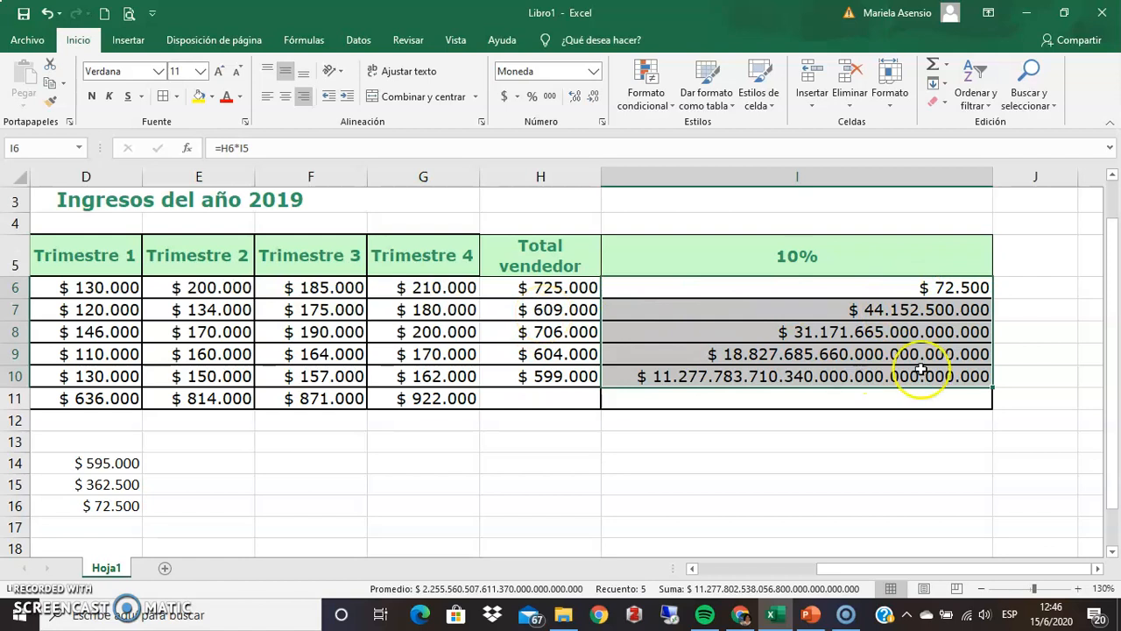
pyautogui.click(938, 287)
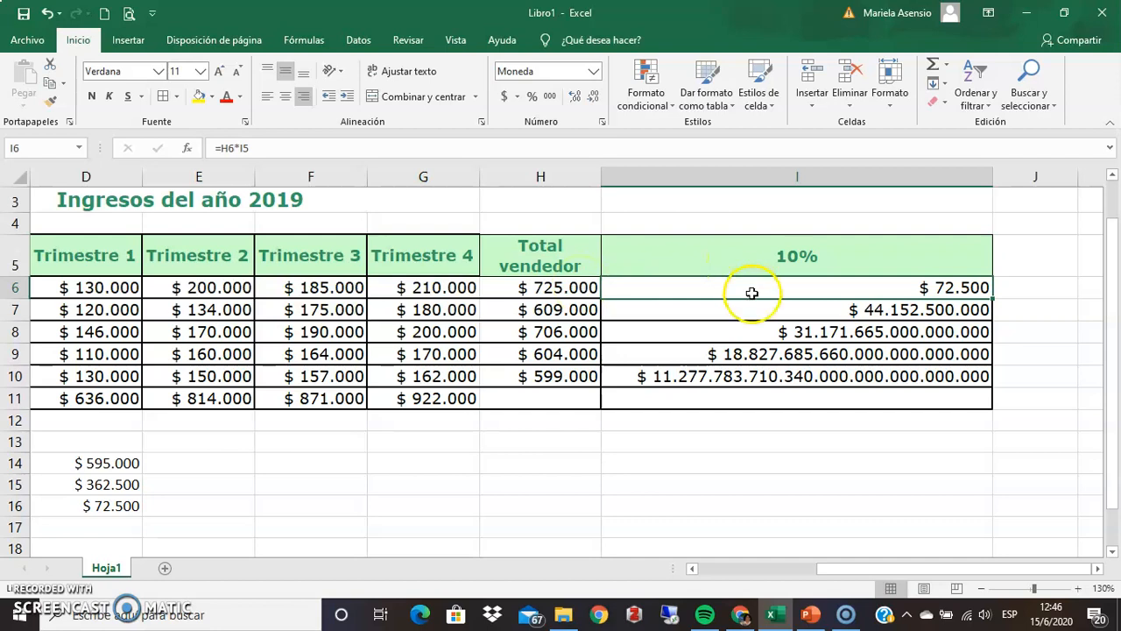
pyautogui.click(791, 311)
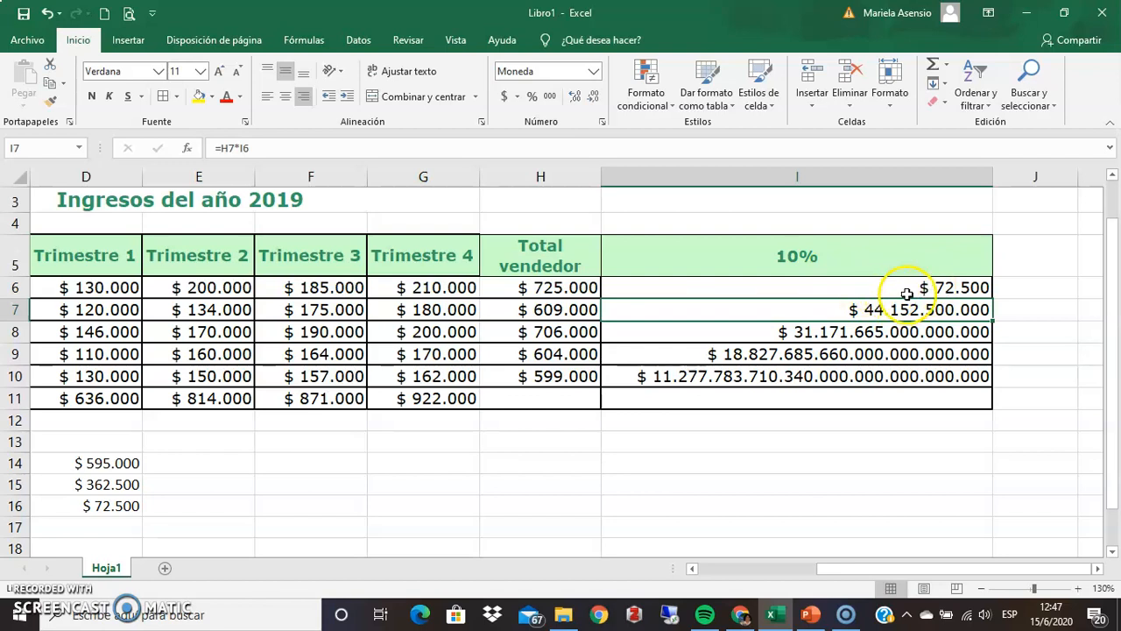
# Clear the contents of I6:I10 and narrow column I.
pyautogui.moveTo(911, 288); pyautogui.dragTo(917, 366)
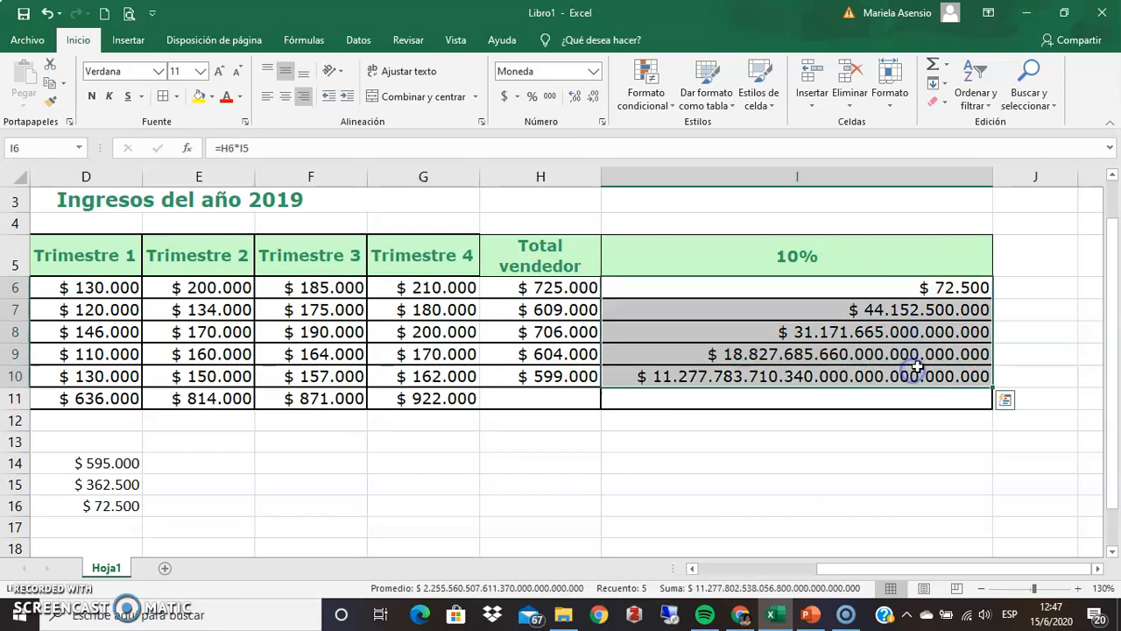
pyautogui.press('Delete')
pyautogui.moveTo(993, 183); pyautogui.dragTo(726, 203)
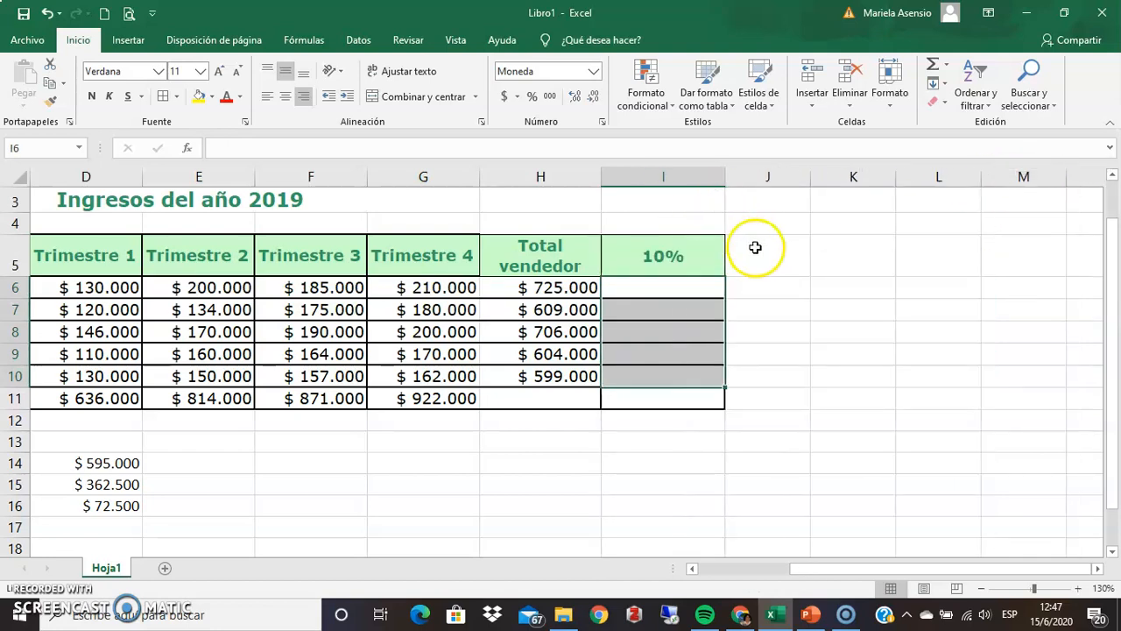
# Write the formula =H6*$I$5 in I6, with an absolute reference to the 10% header cell.
pyautogui.click(668, 287)
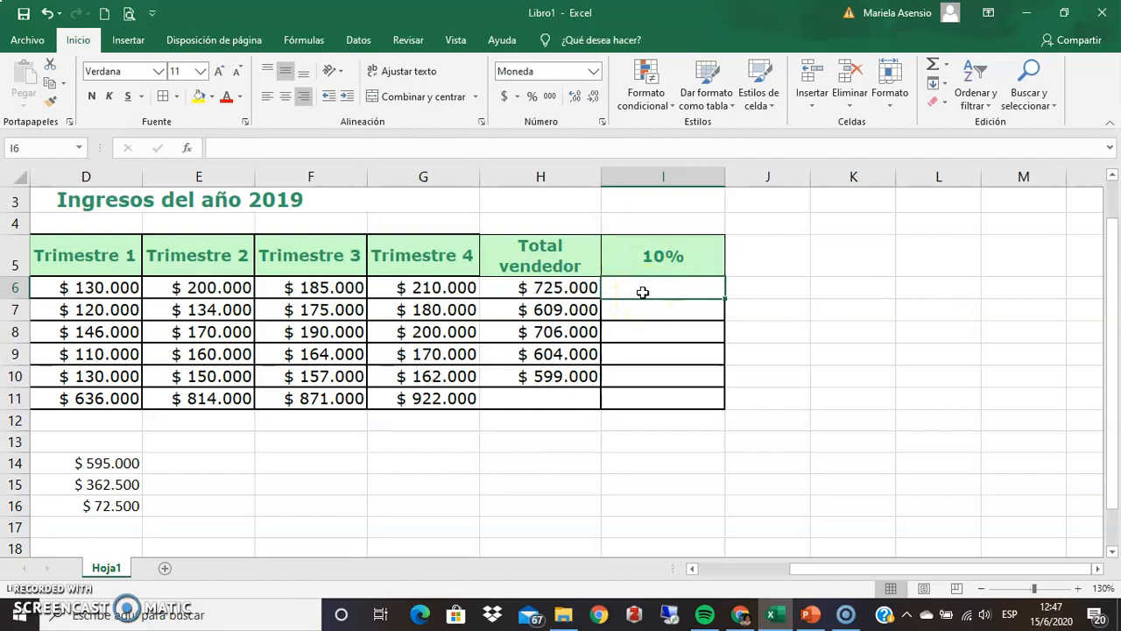
pyautogui.write('=')
pyautogui.click(553, 287)
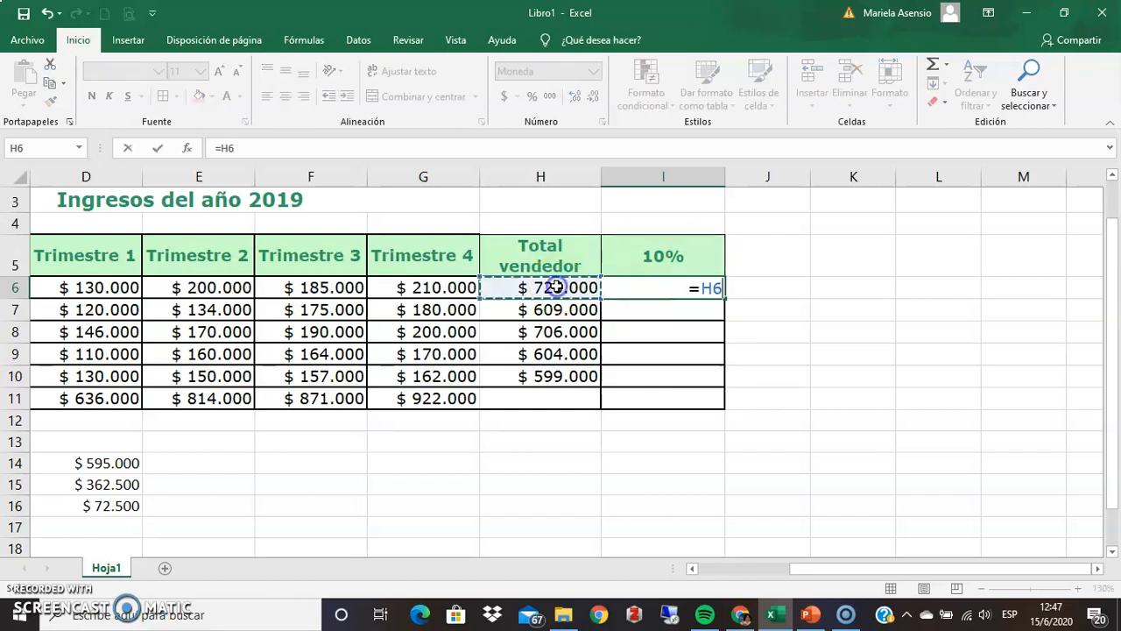
pyautogui.write('*')
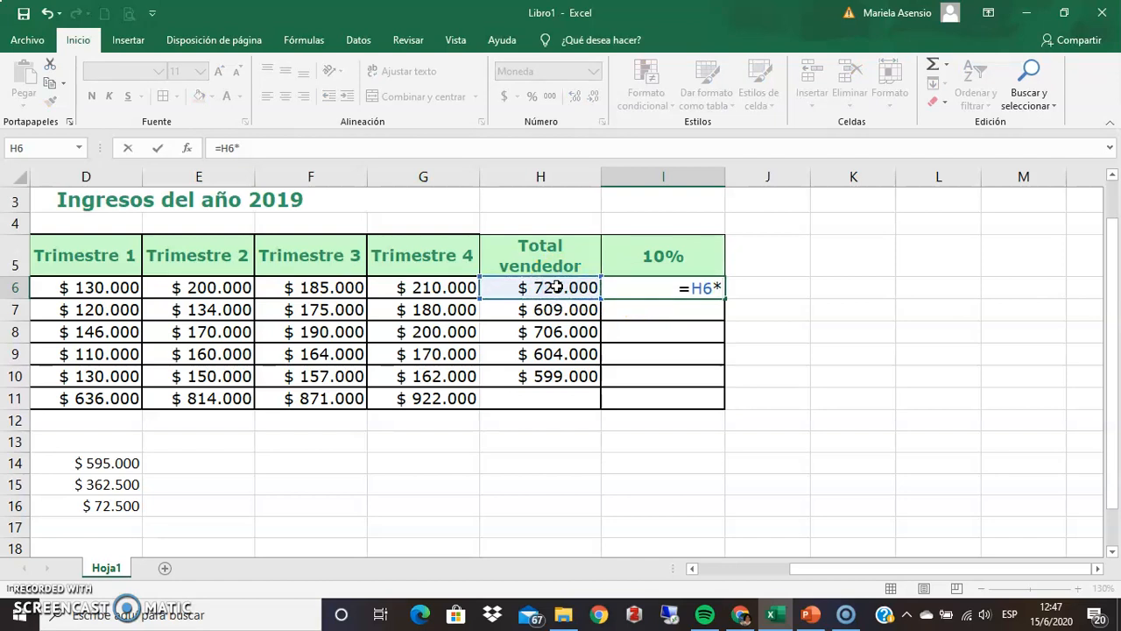
pyautogui.click(638, 256)
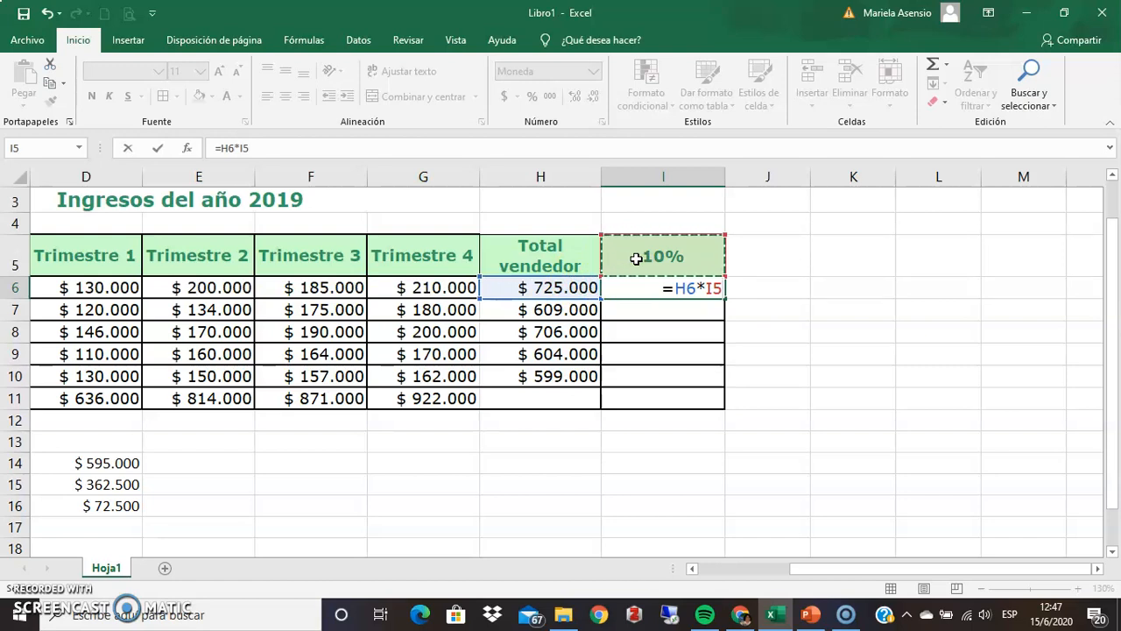
pyautogui.press('F4')
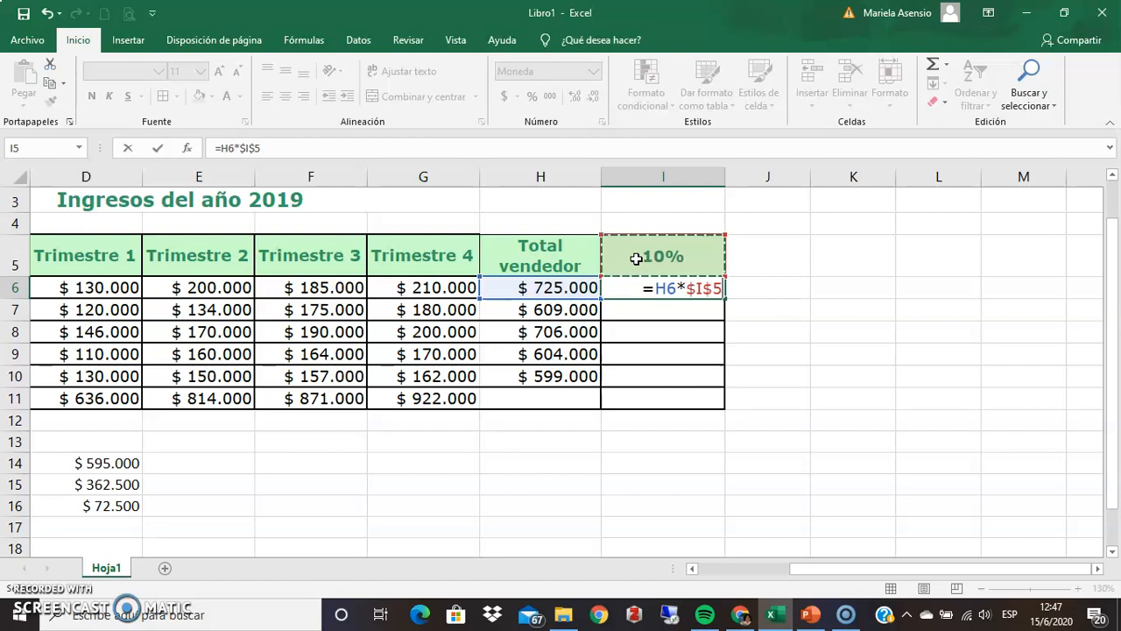
# Try making the H6 reference absolute as $H$6 in the formula, and undo that change.
pyautogui.click(226, 148)
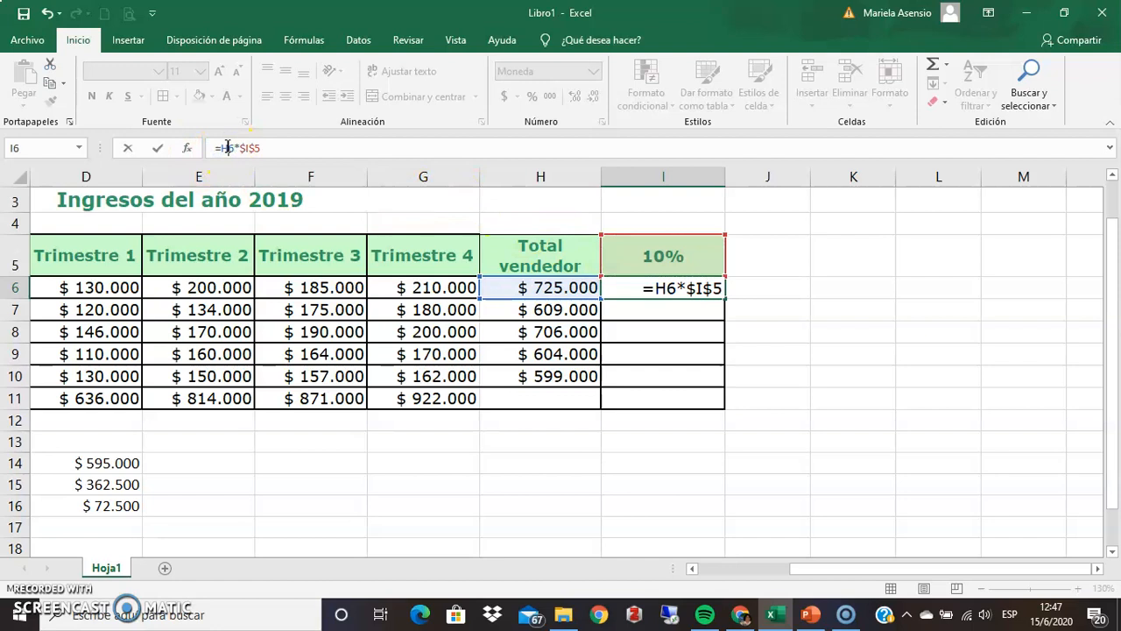
pyautogui.press('F4')
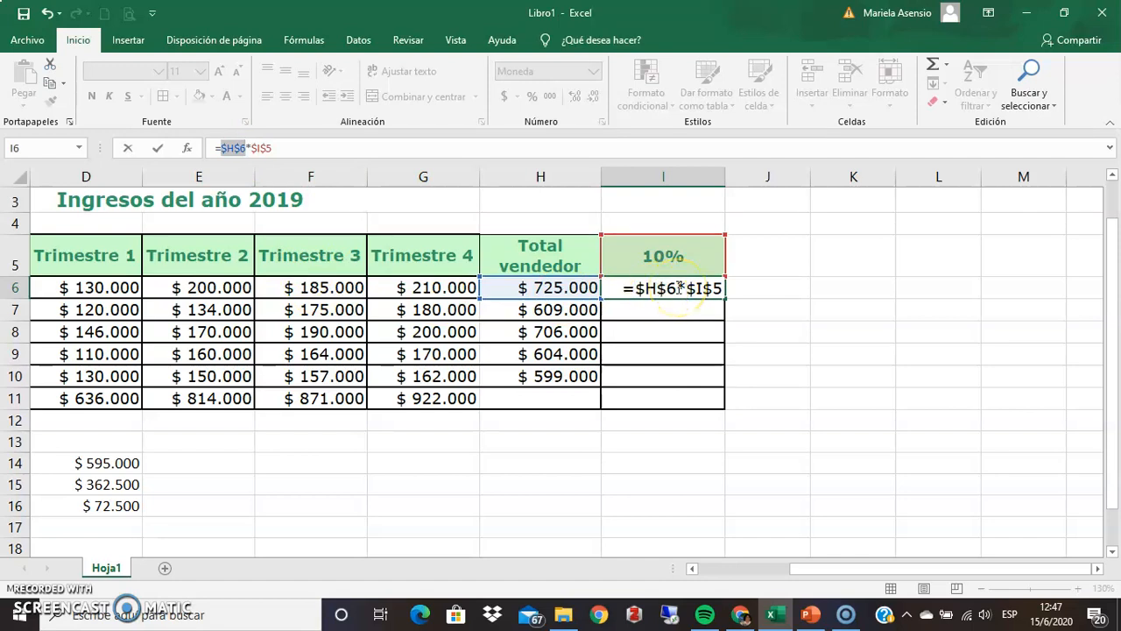
pyautogui.click(47, 12)
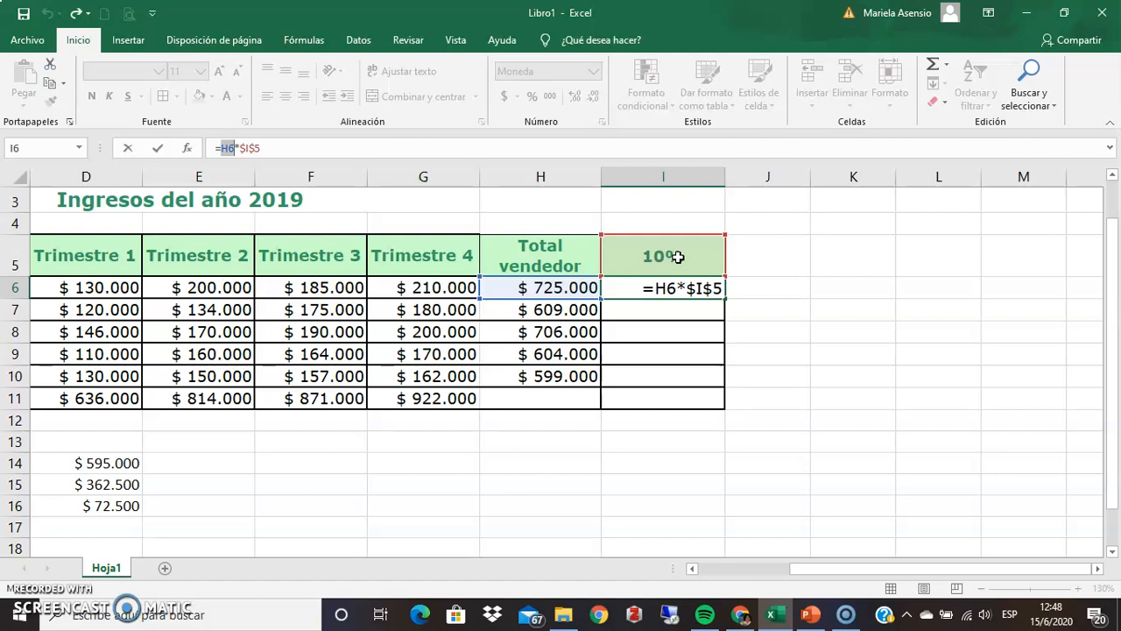
# Accept the formula in I6, fill it down to I10, and check the formulas in I6 and I7.
pyautogui.press('Return')
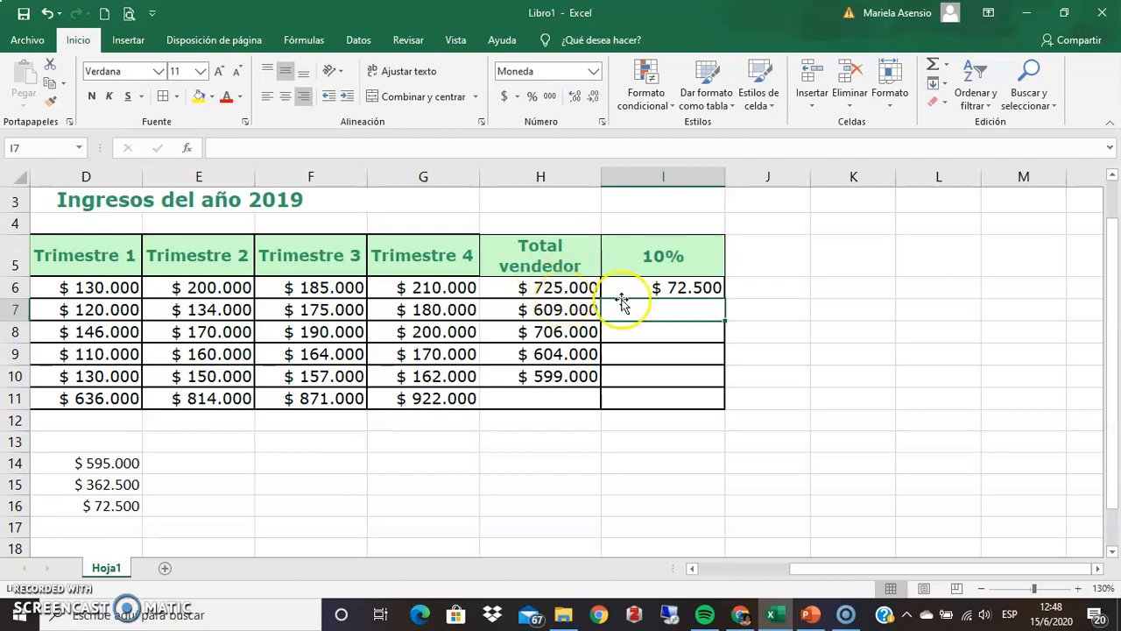
pyautogui.click(657, 288)
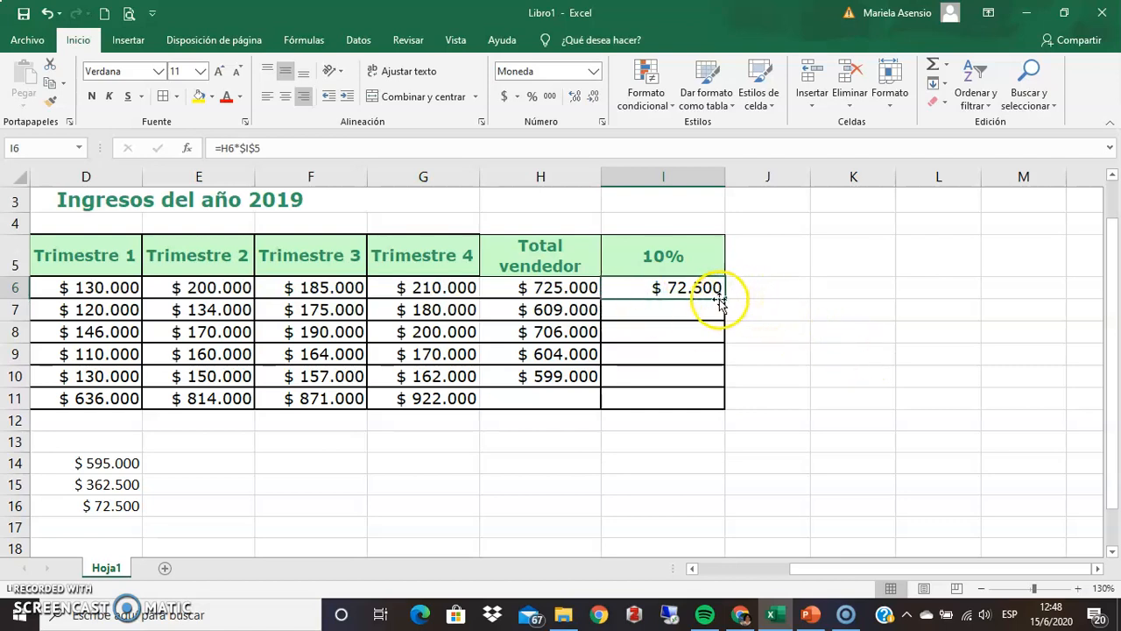
pyautogui.moveTo(723, 298); pyautogui.dragTo(725, 381)
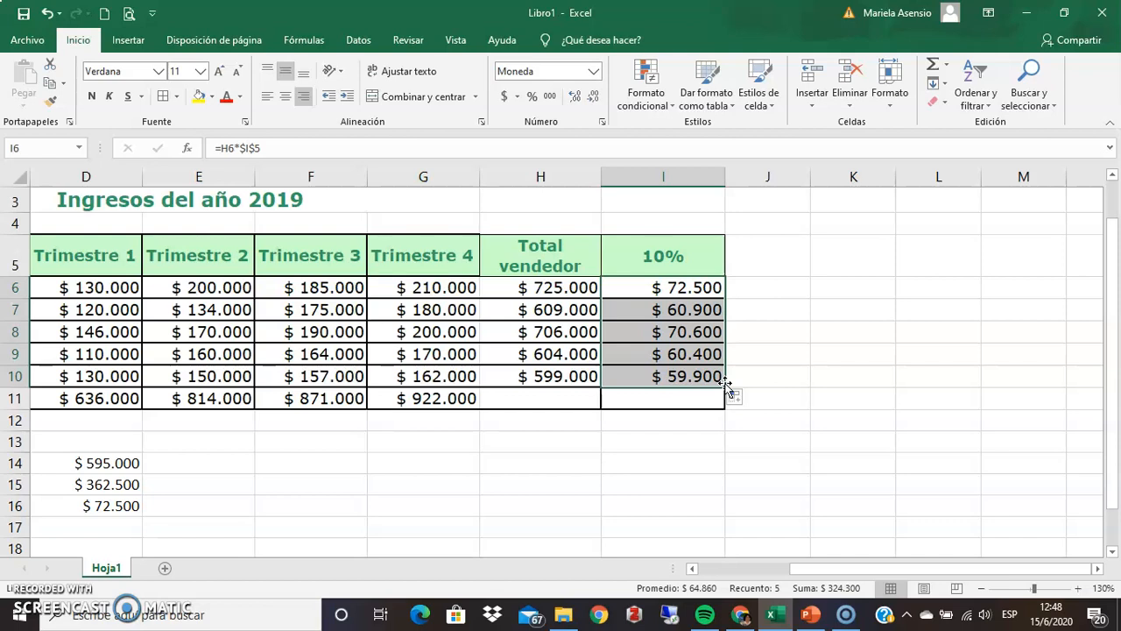
pyautogui.click(673, 287)
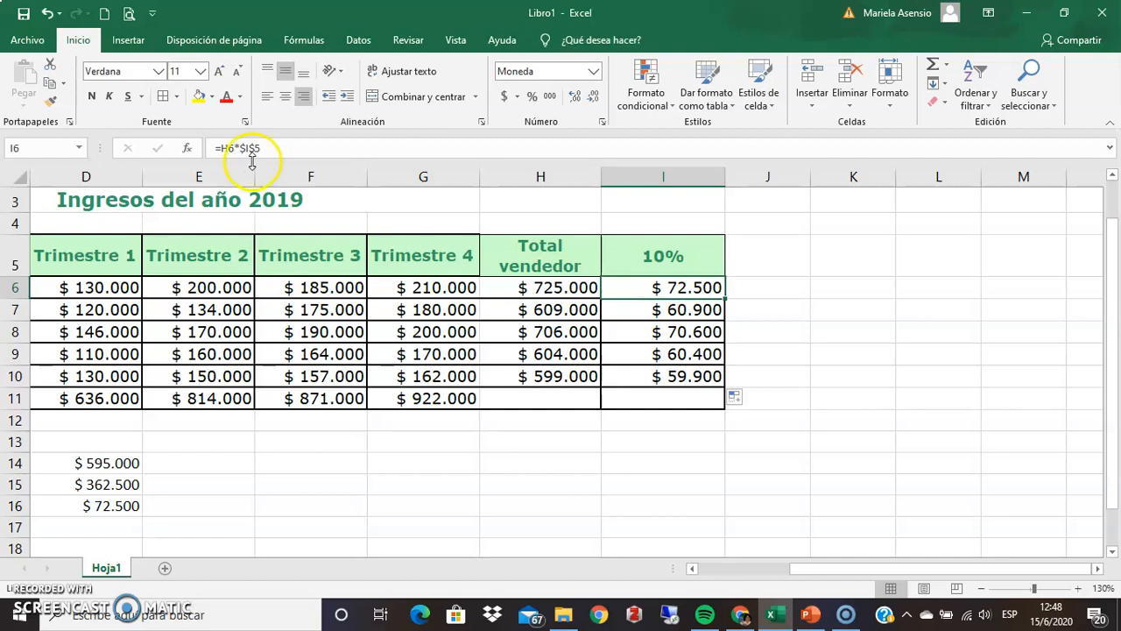
pyautogui.click(668, 308)
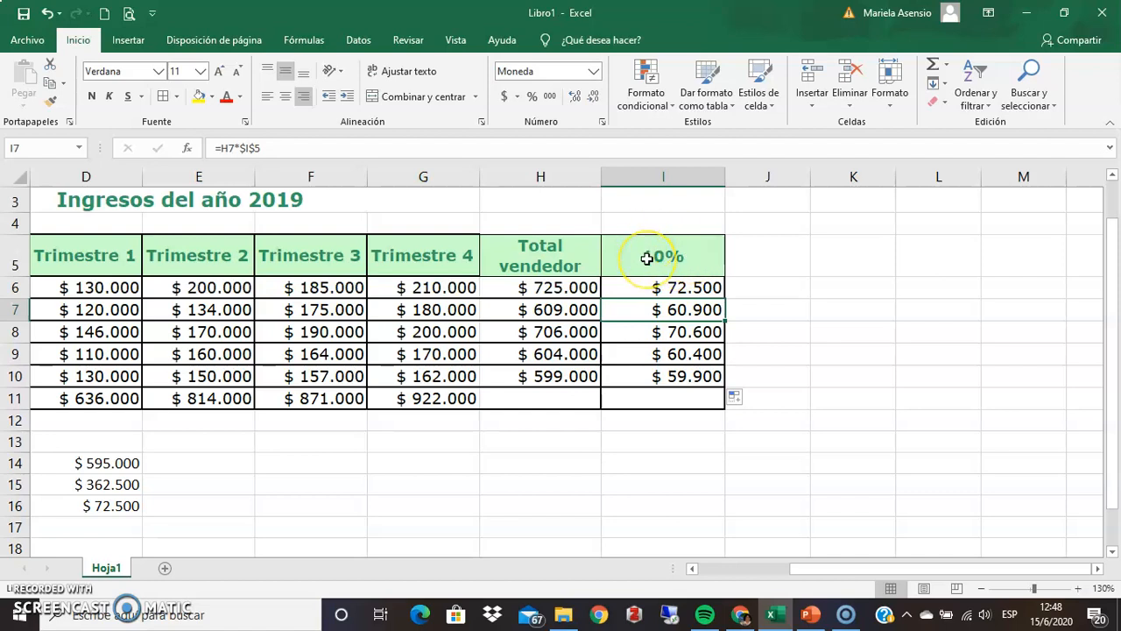
# Clear I6:I10 and write the formula =H6*$I$5 in I6, with an absolute reference to the percentage header.
pyautogui.moveTo(675, 289); pyautogui.dragTo(676, 371)
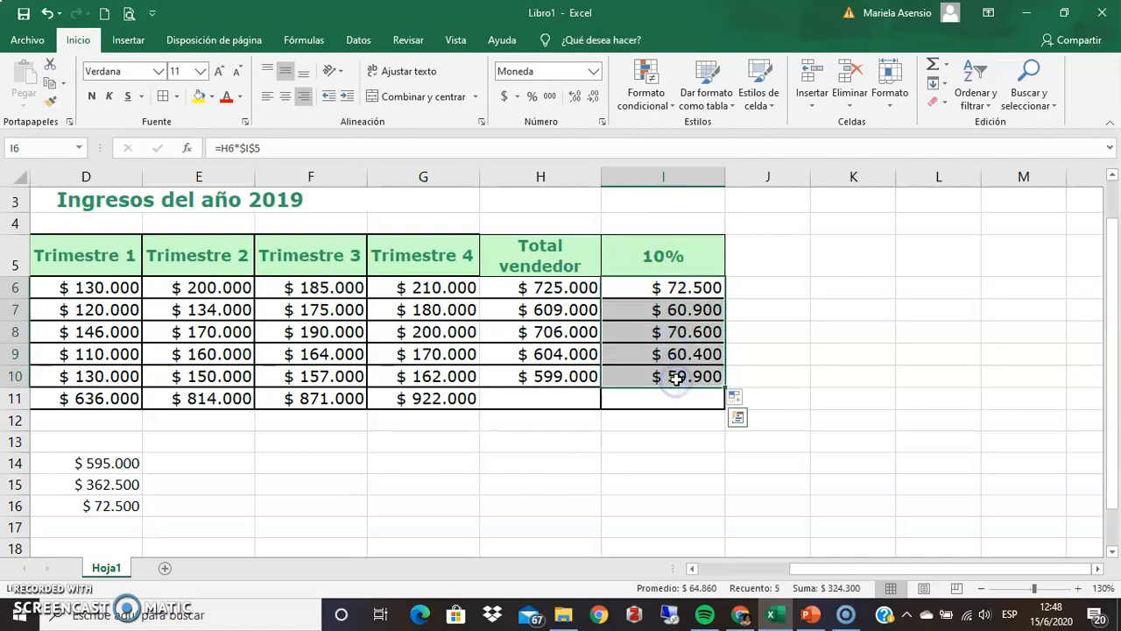
pyautogui.press('Delete')
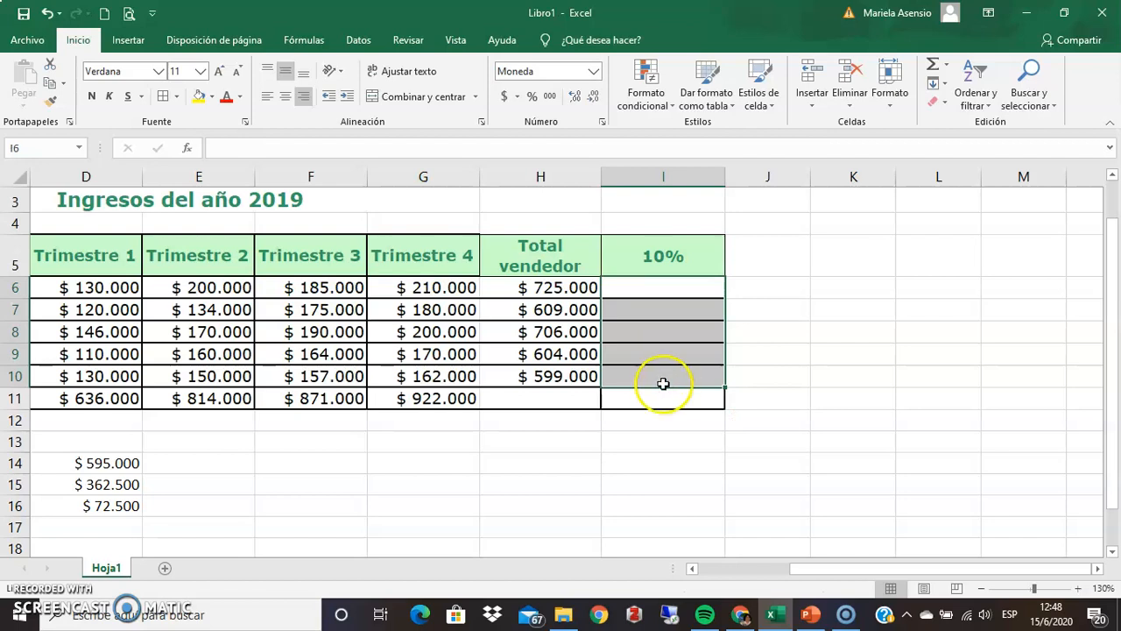
pyautogui.click(664, 285)
pyautogui.write('=')
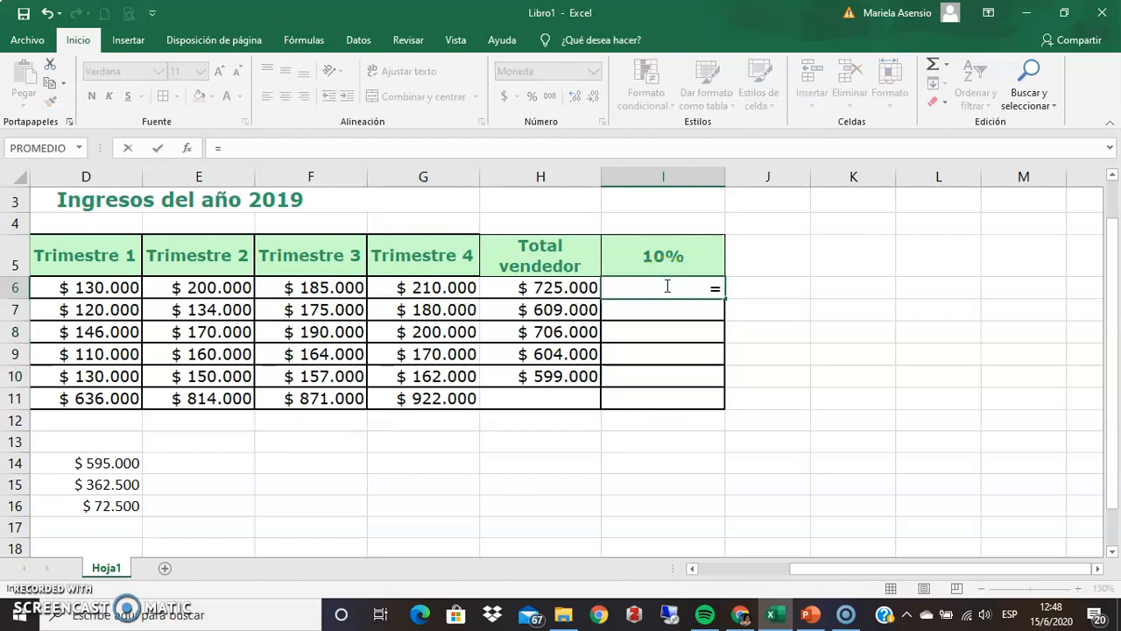
pyautogui.click(569, 287)
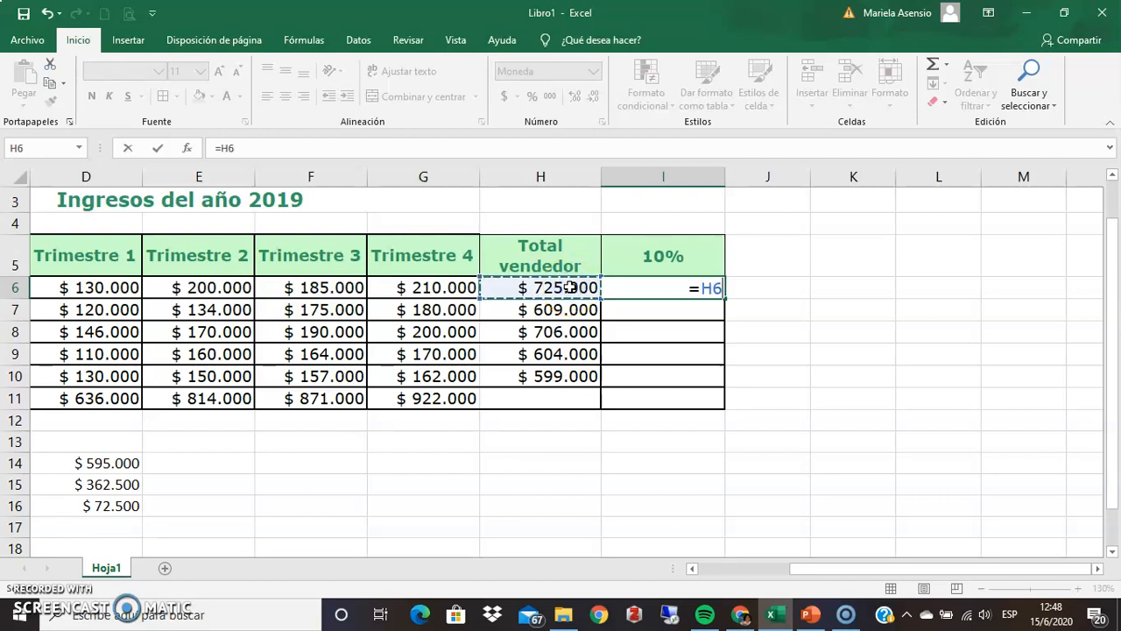
pyautogui.write('*')
pyautogui.click(647, 251)
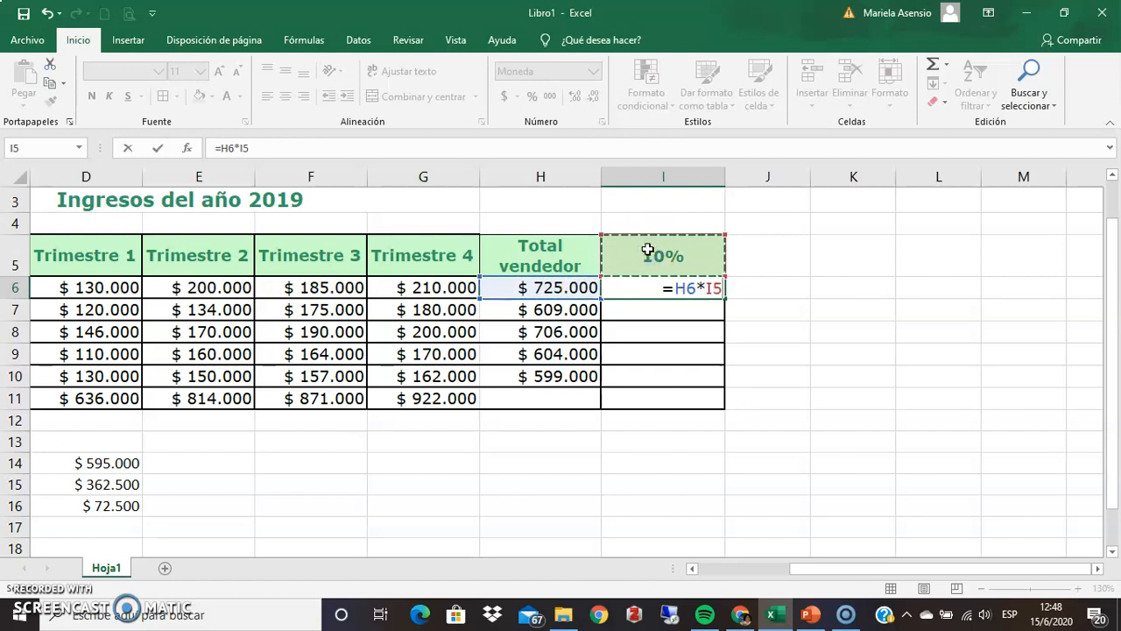
pyautogui.press('F4')
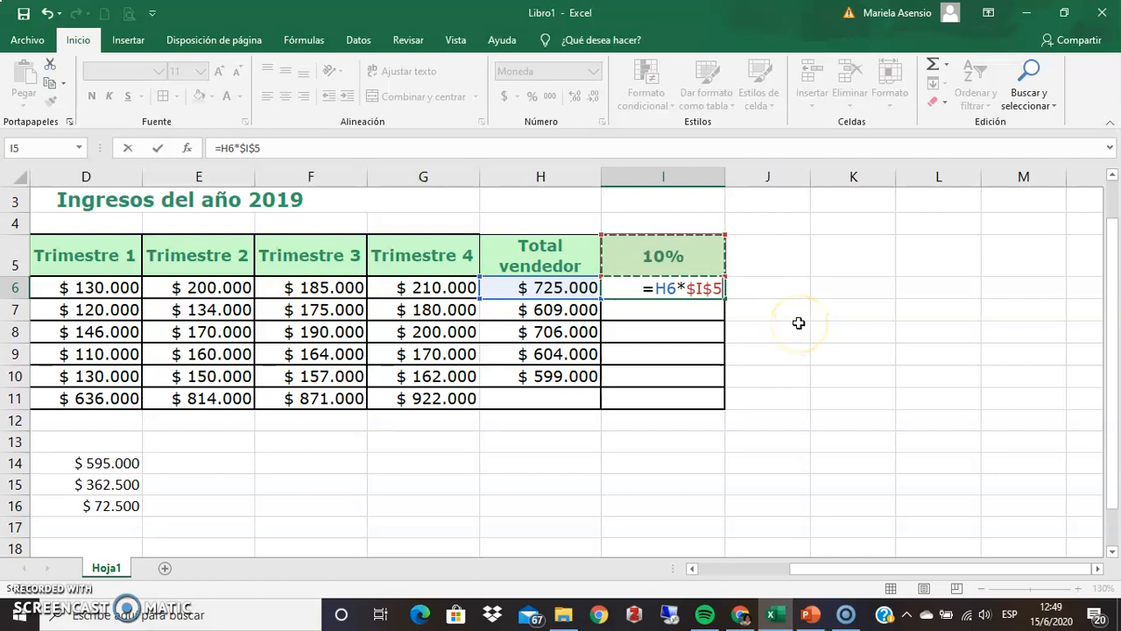
# Accept the percentage formula in I6 and fill it down to I10.
pyautogui.press('Return')
pyautogui.click(658, 288)
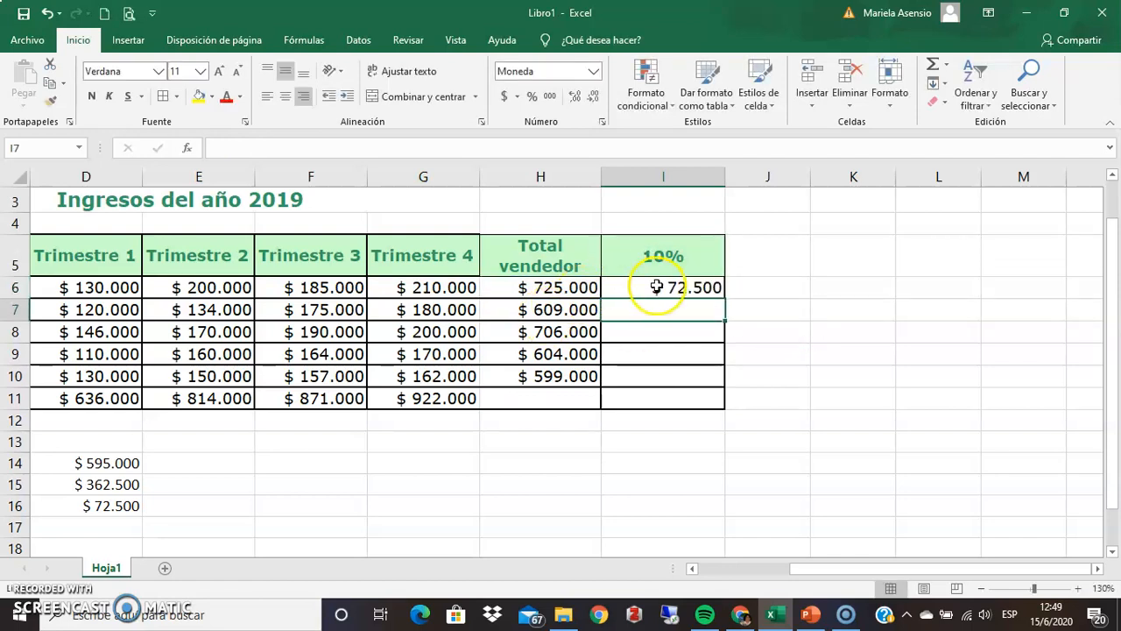
pyautogui.moveTo(728, 297); pyautogui.dragTo(721, 386)
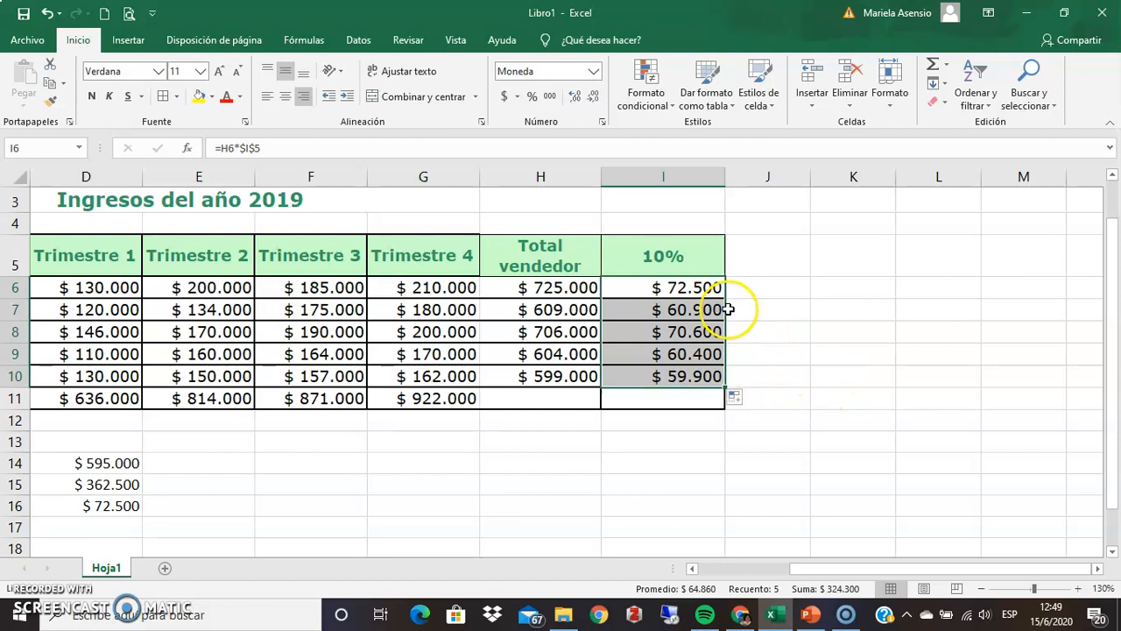
# Change the percentage in header cell I5 to 8%.
pyautogui.click(667, 254)
pyautogui.write('8')
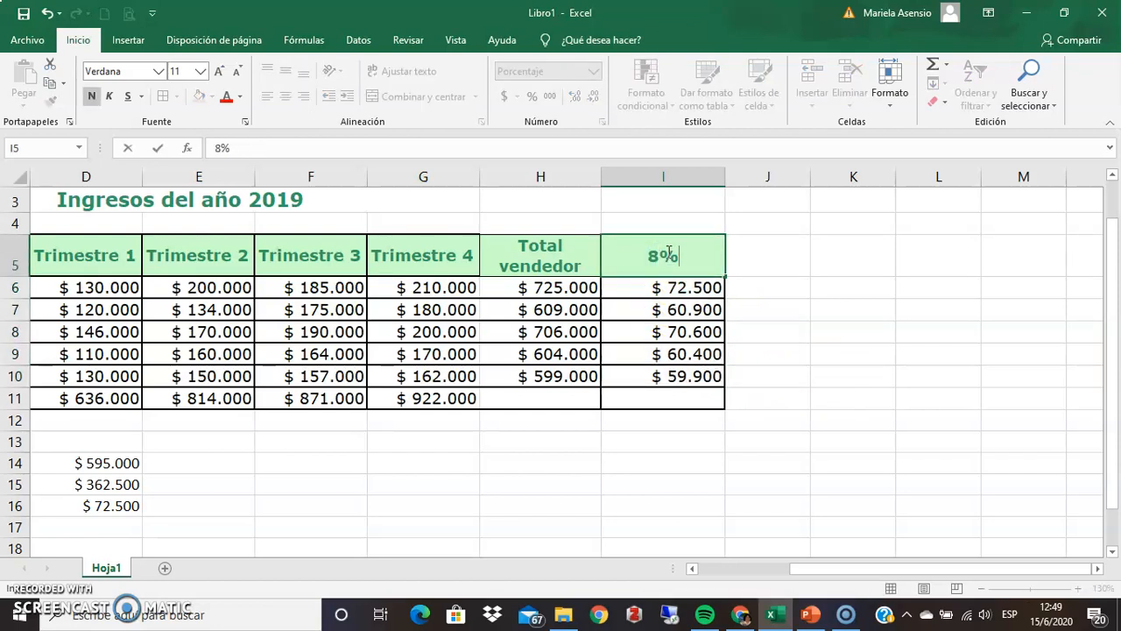
pyautogui.press('Return')
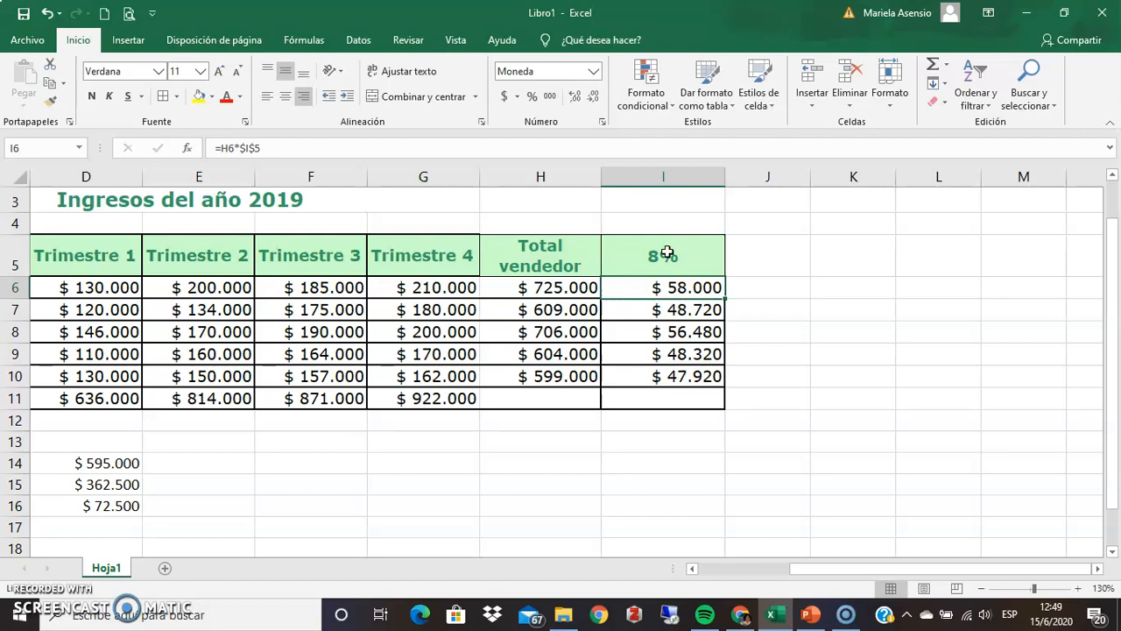
# Set the percentage in header cell I5 to 12%.
pyautogui.click(666, 254)
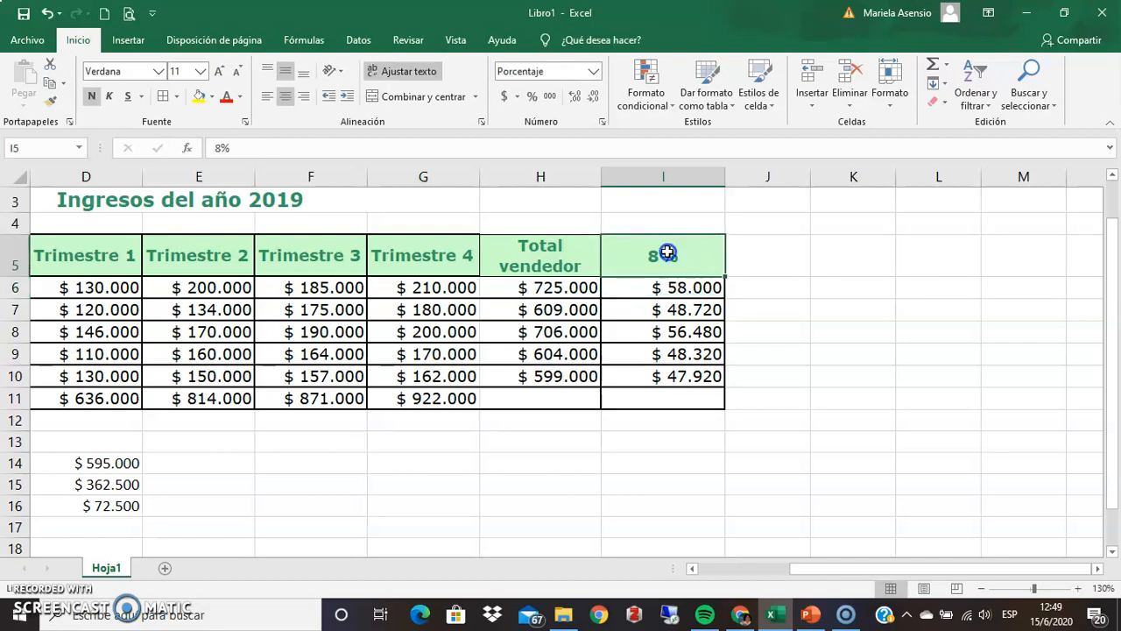
pyautogui.click(222, 144)
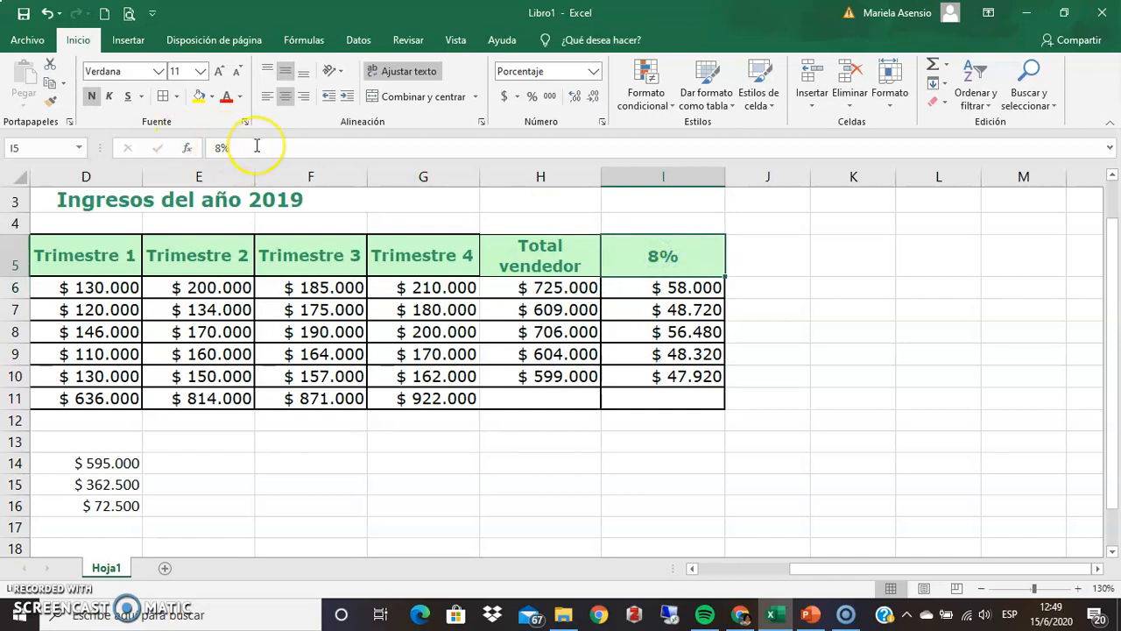
pyautogui.press('BackSpace')
pyautogui.write('12')
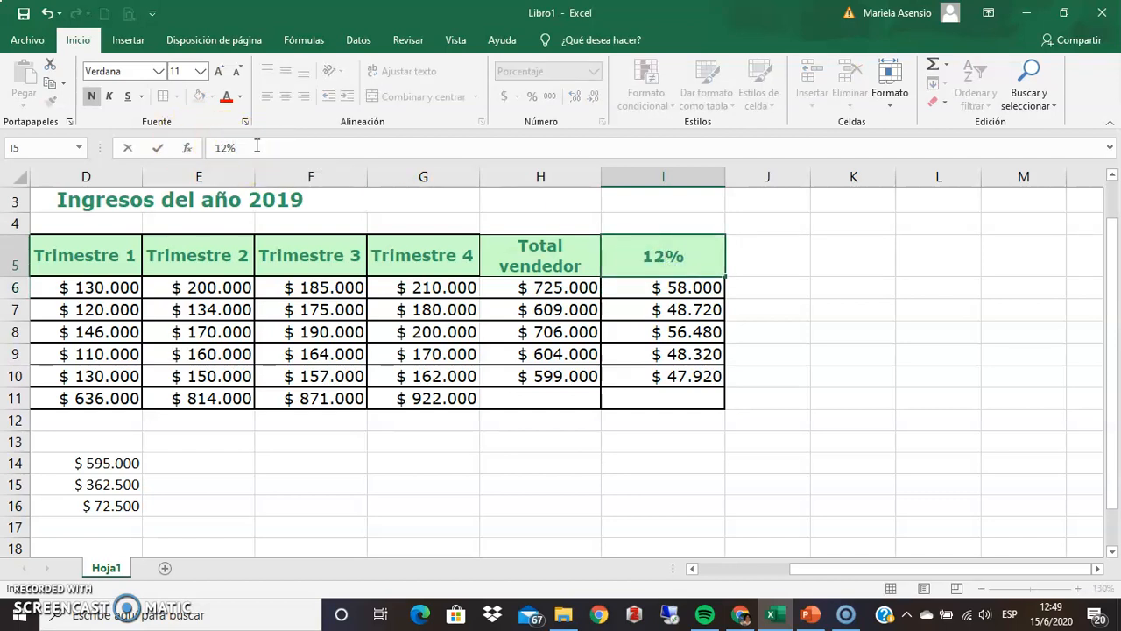
pyautogui.press('Return')
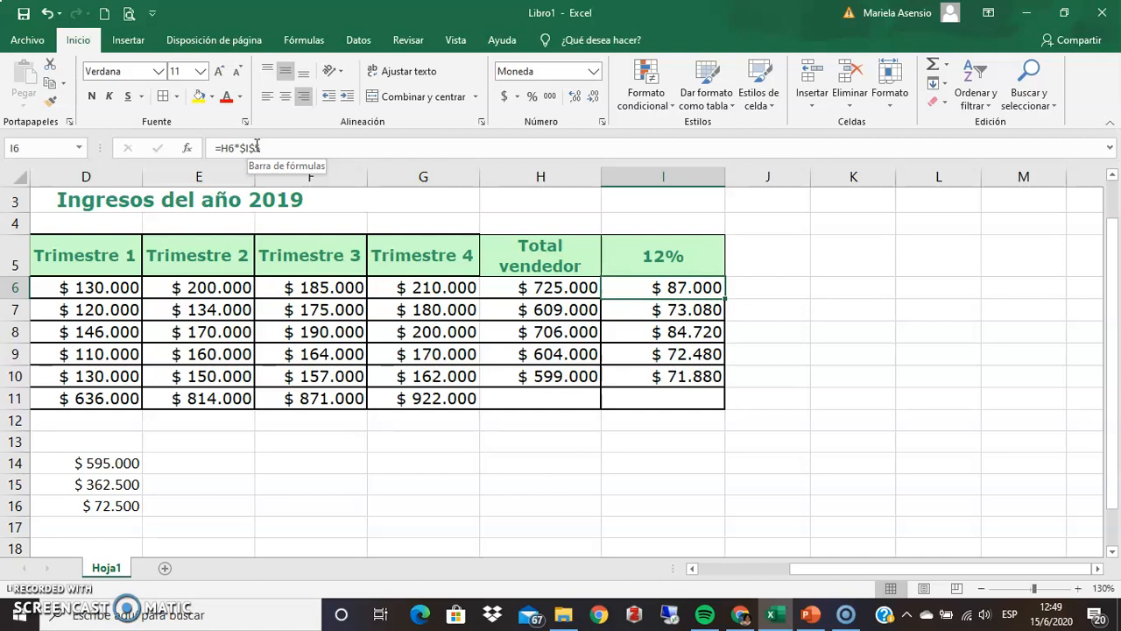
# Clear the Resta, División and Producto labels and results in C14:D16, and select C14.
pyautogui.moveTo(980, 568); pyautogui.dragTo(930, 569)
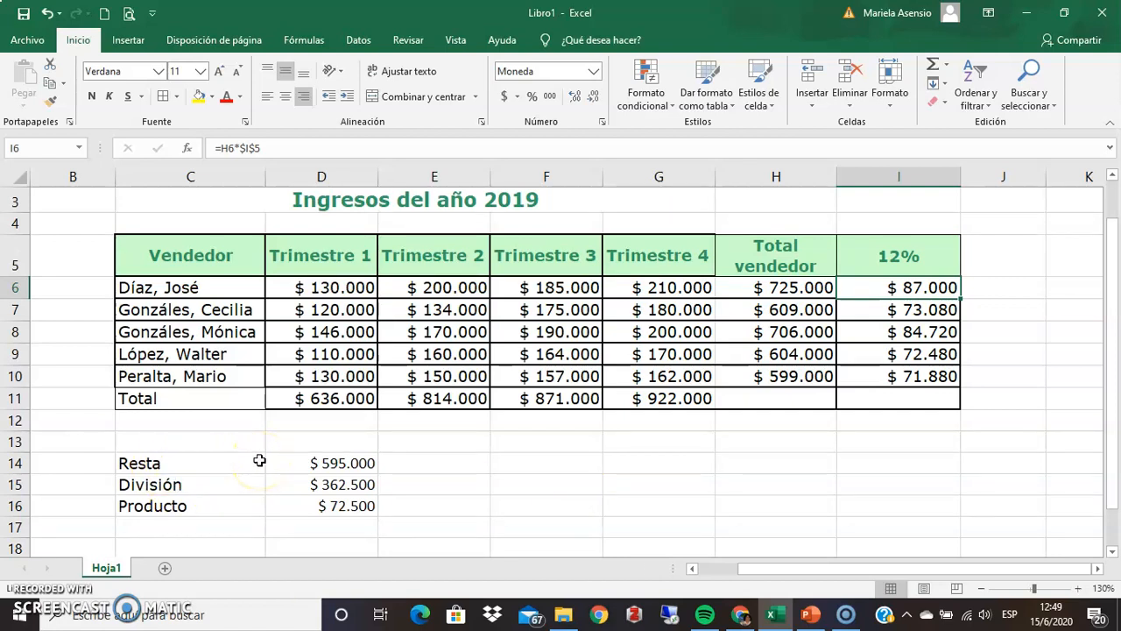
pyautogui.moveTo(132, 460); pyautogui.dragTo(341, 510)
pyautogui.press('Delete')
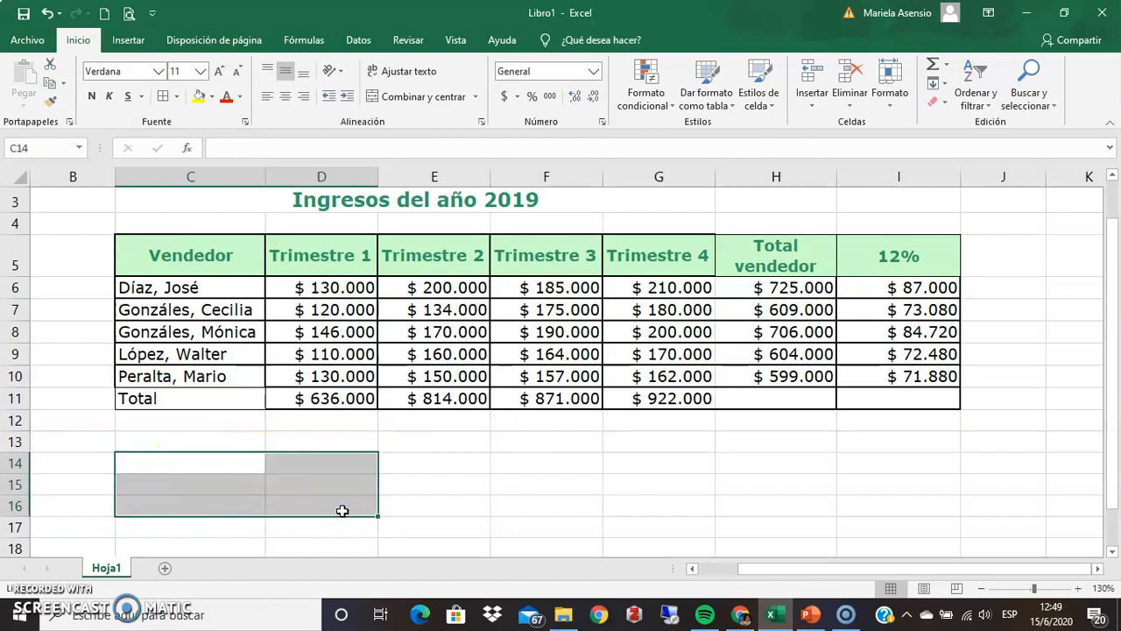
pyautogui.click(225, 464)
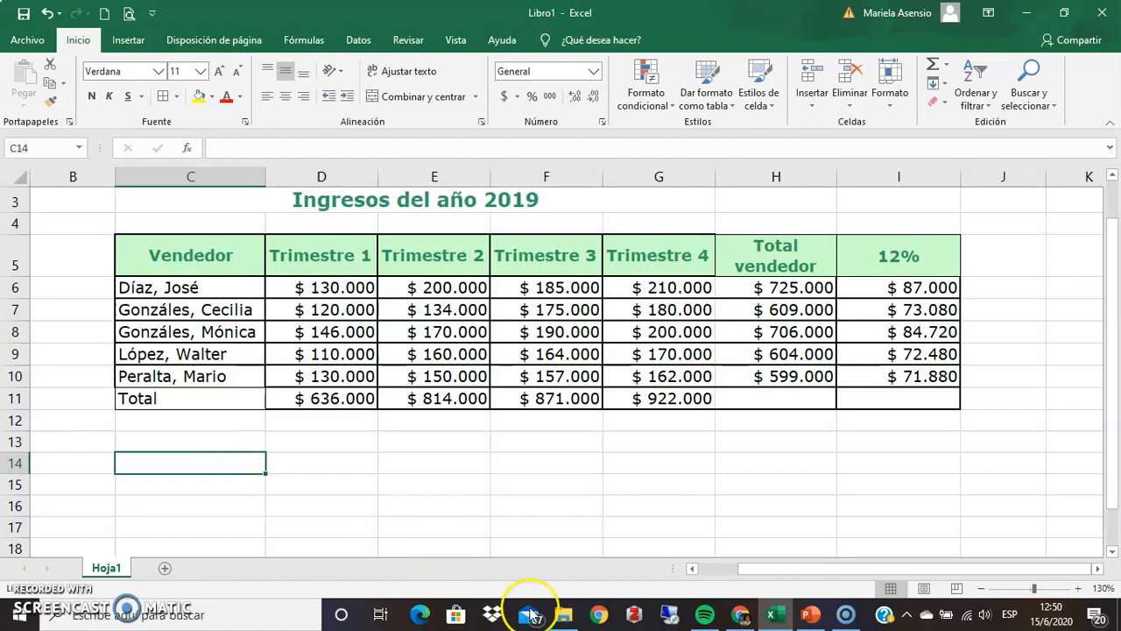
# Switch to the IDroo board in Chrome and add a text box reading "mayor valor: max()".
pyautogui.click(742, 618)
pyautogui.click(295, 115)
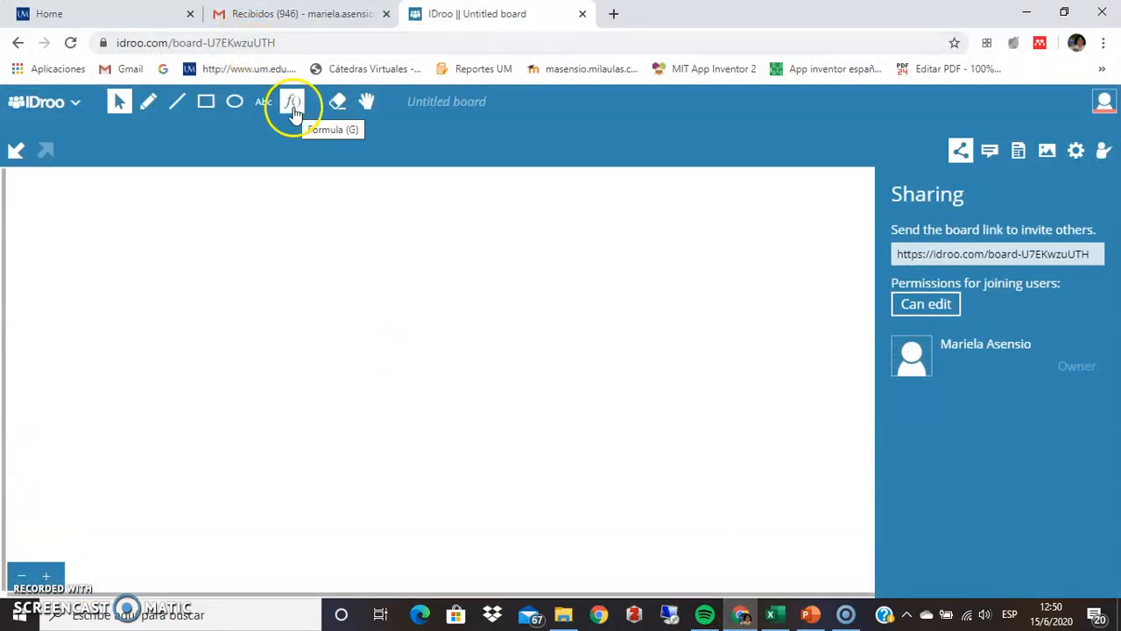
pyautogui.click(272, 108)
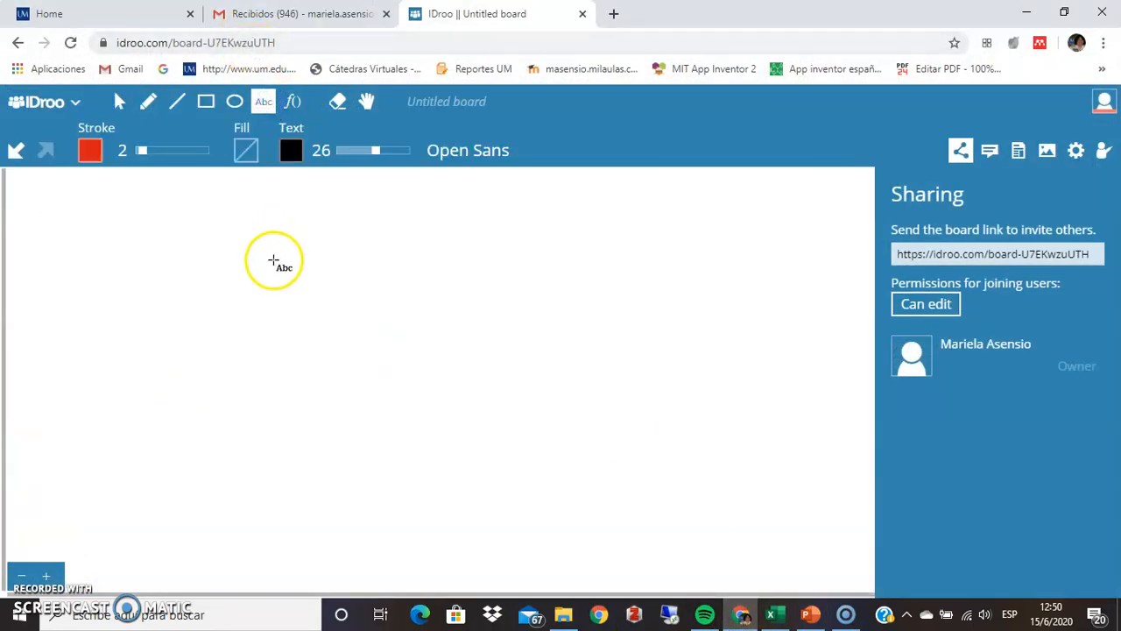
pyautogui.click(273, 261)
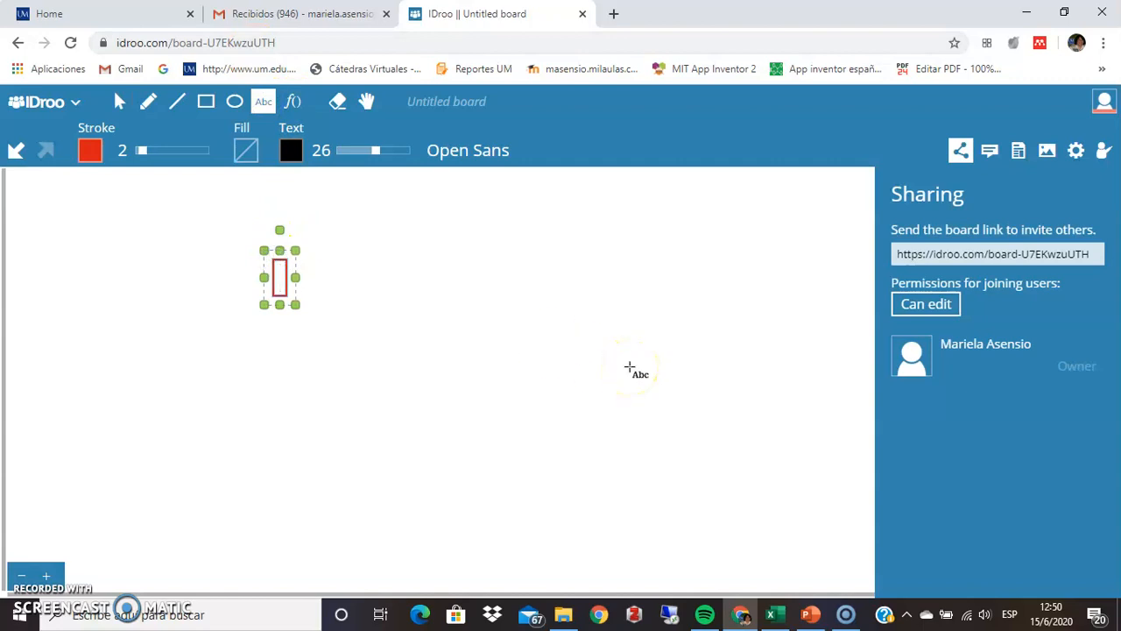
pyautogui.write('mayo')
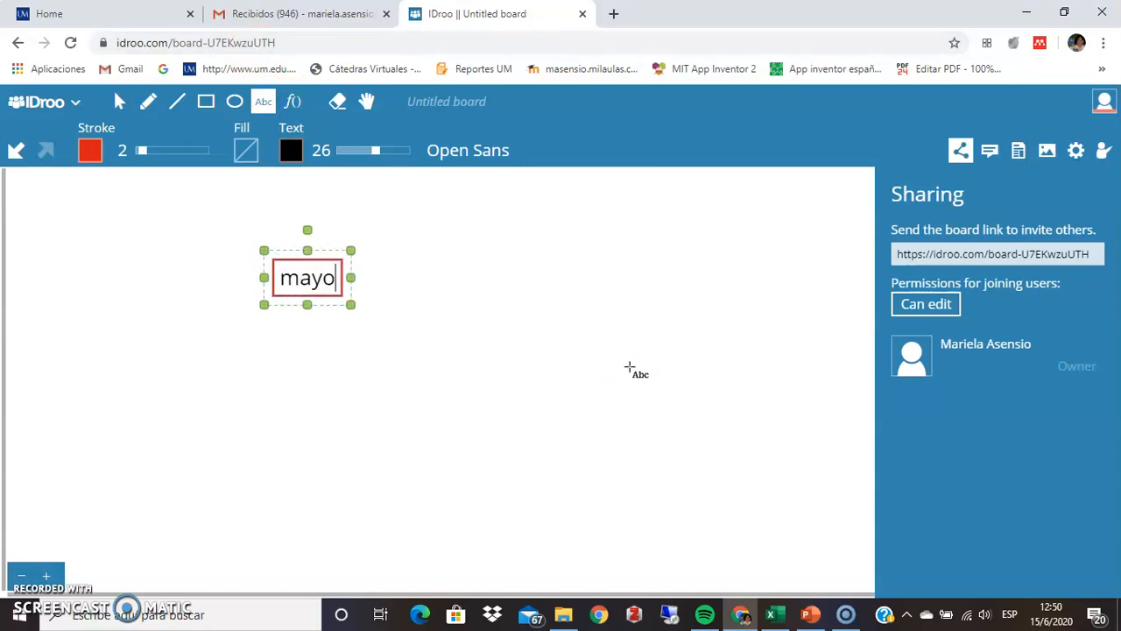
pyautogui.write('r valoe')
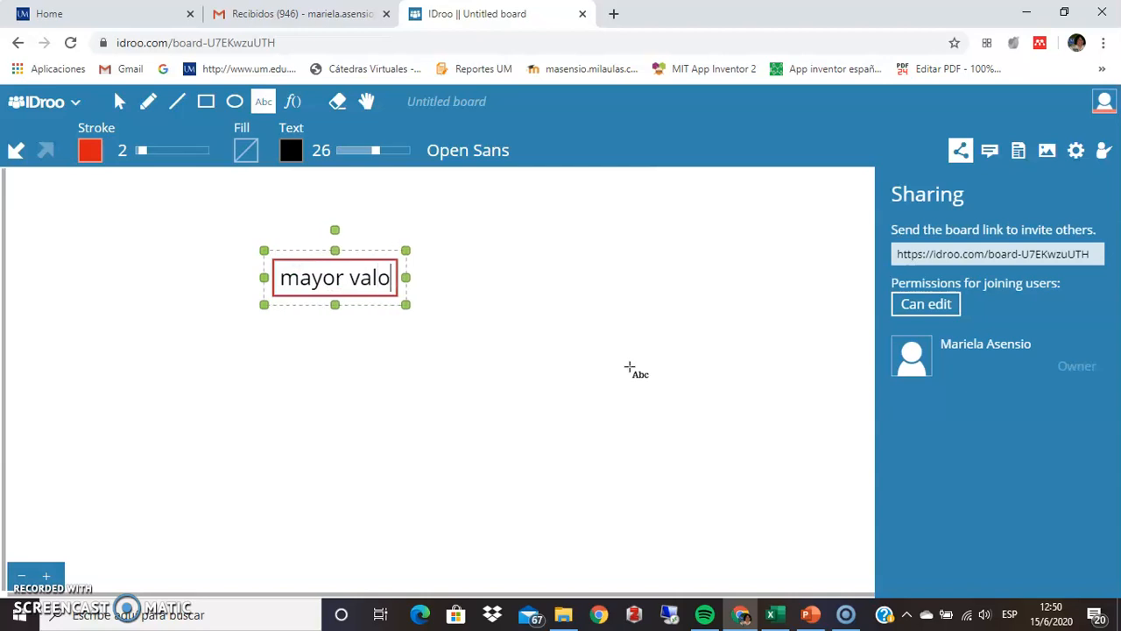
pyautogui.press('BackSpace')
pyautogui.write('r: max()')
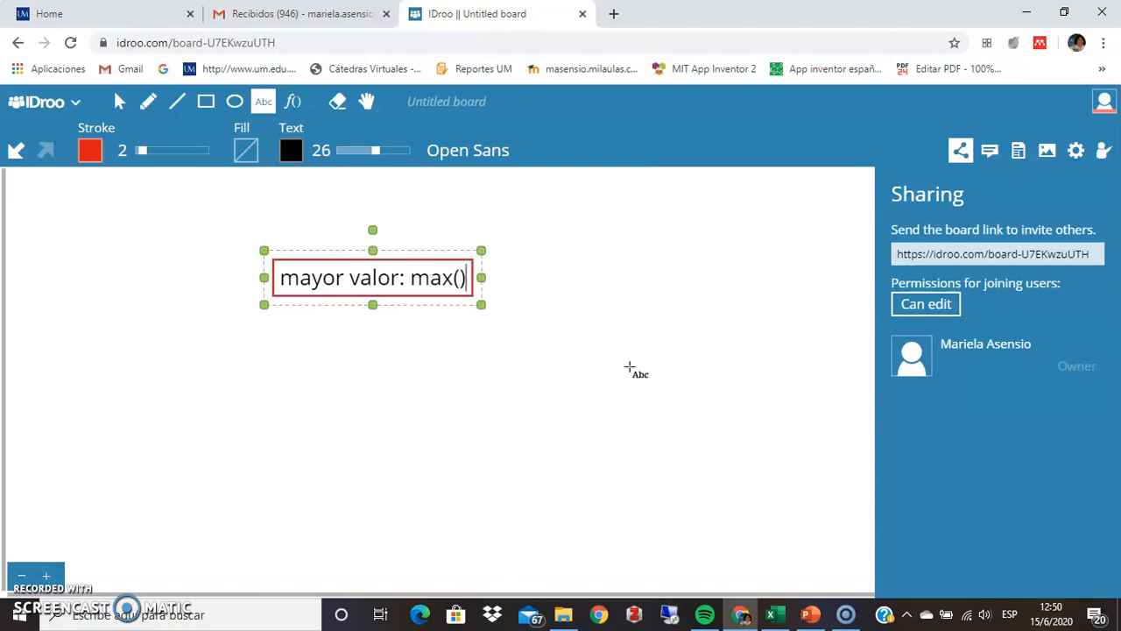
# Add a second line, "menor valor: min()", to the text box and start a new line below it.
pyautogui.press('Return')
pyautogui.write('meno')
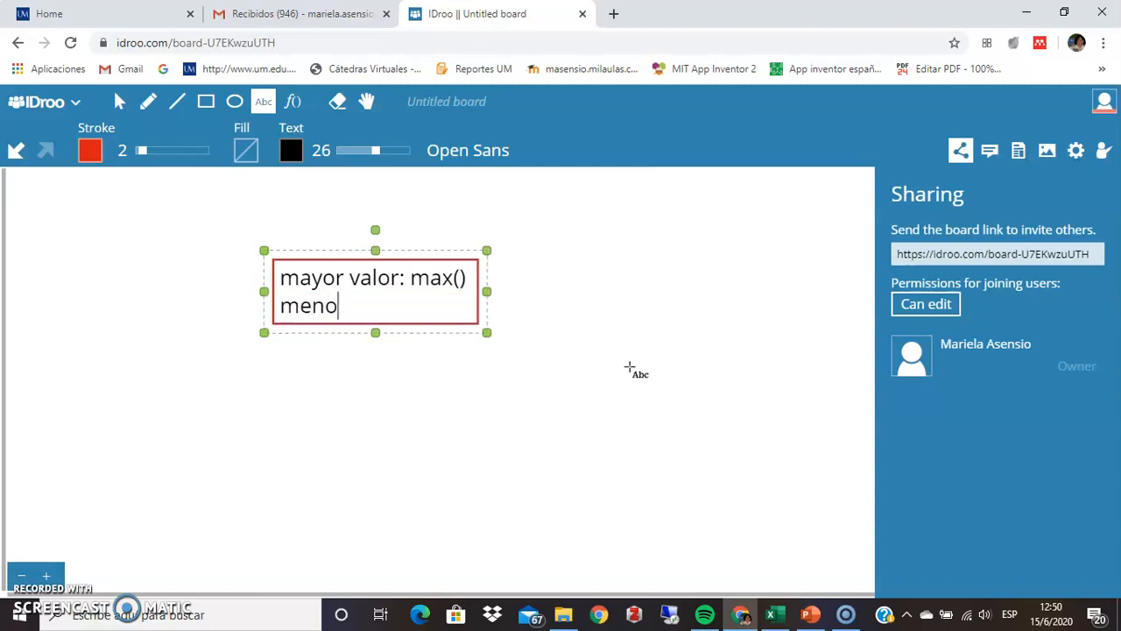
pyautogui.write('r valor')
pyautogui.write(': mi')
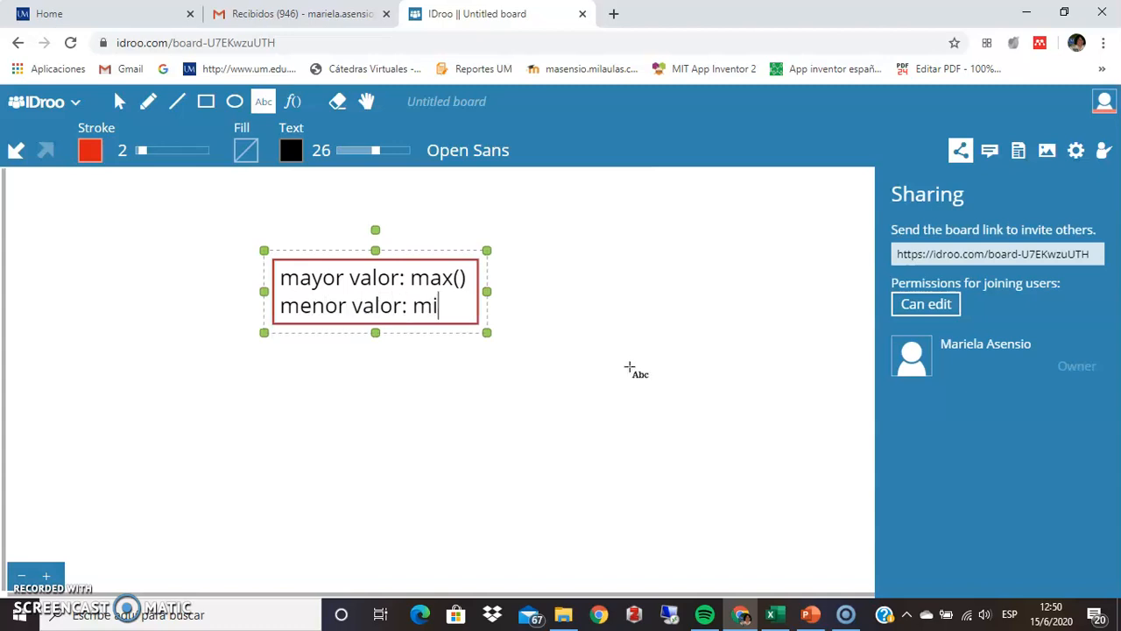
pyautogui.write('n()')
pyautogui.press('Return')
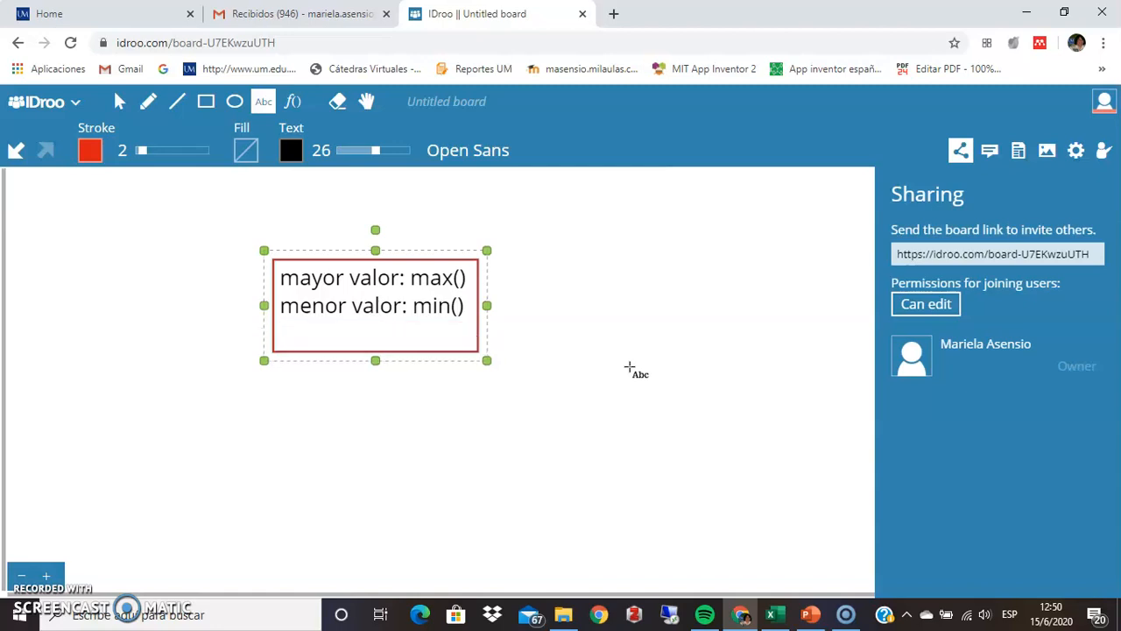
# Add the line "promedio: promedio()" and widen the text box so it fits on one line.
pyautogui.write('promedi')
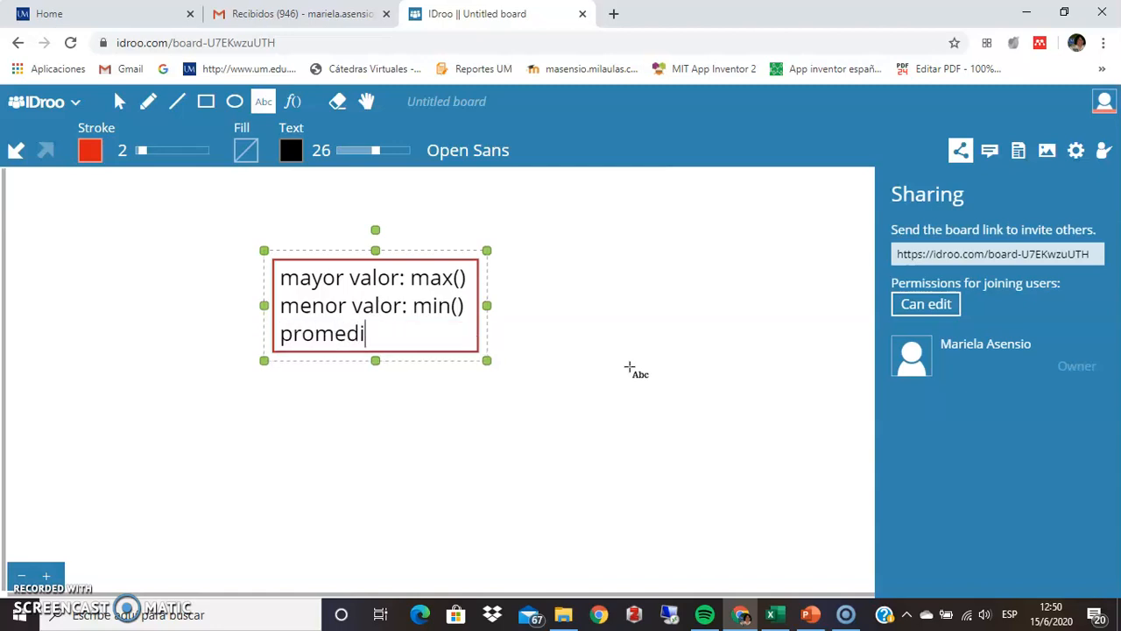
pyautogui.write('o: ')
pyautogui.write('promedio')
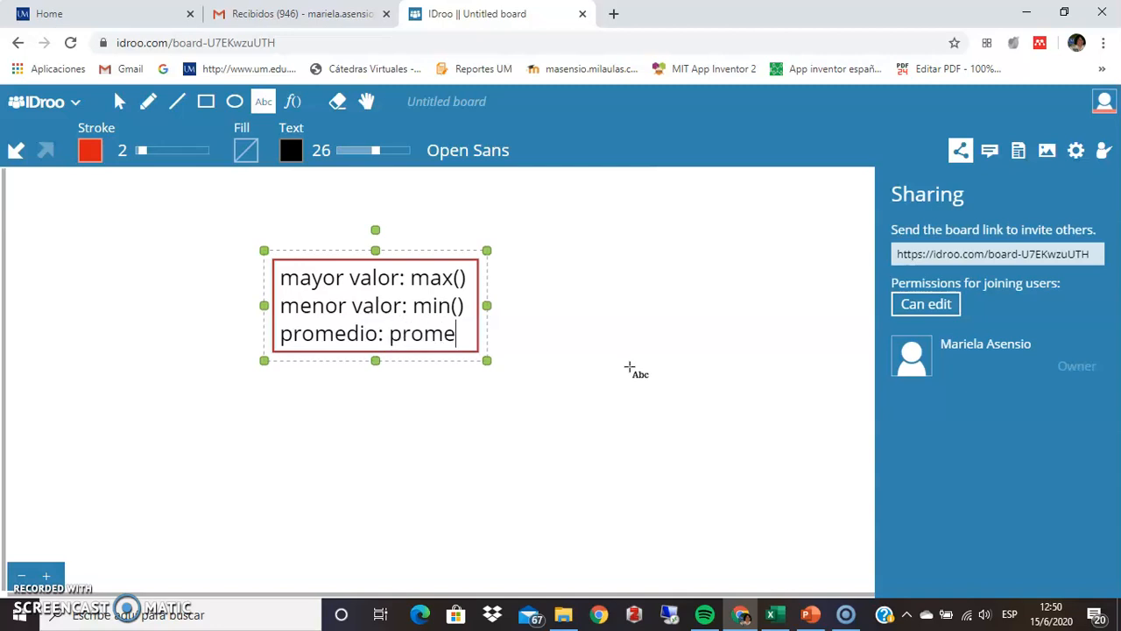
pyautogui.write('()')
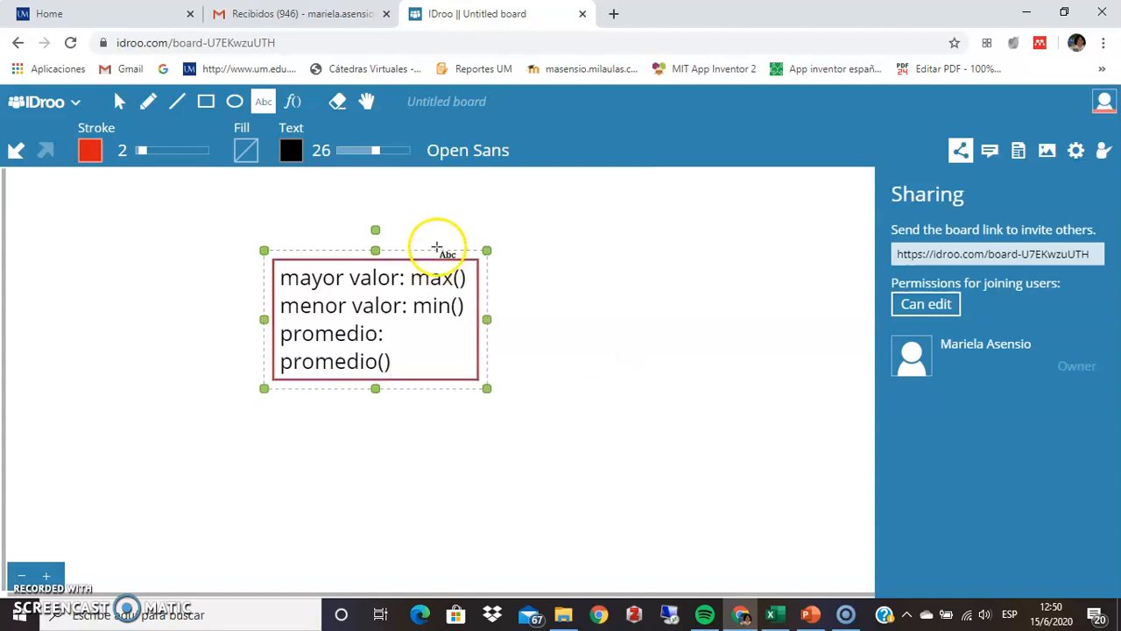
pyautogui.moveTo(486, 319); pyautogui.dragTo(606, 319)
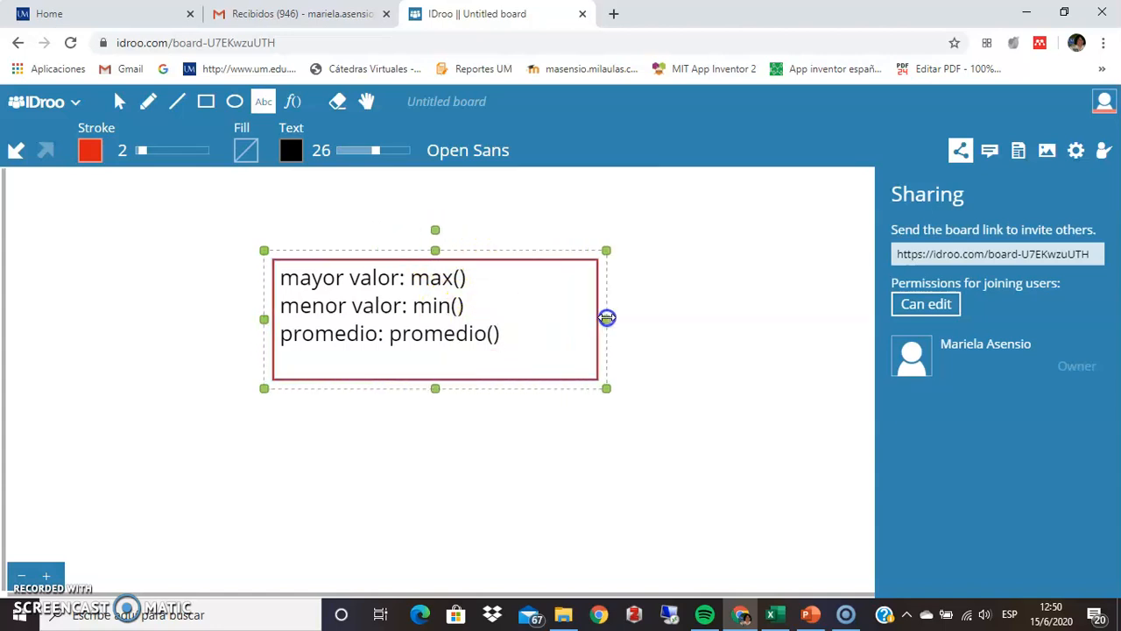
# Switch back to Excel, enter the label "mayor ingreso x vendedor" in C14, and select E14.
pyautogui.click(774, 616)
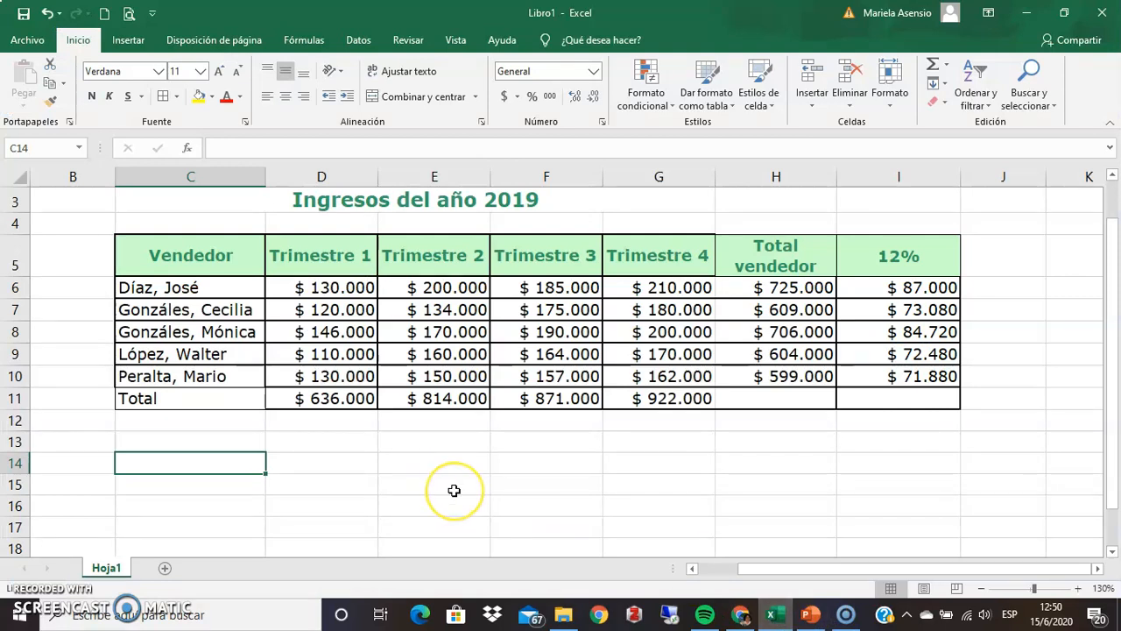
pyautogui.write('mayo')
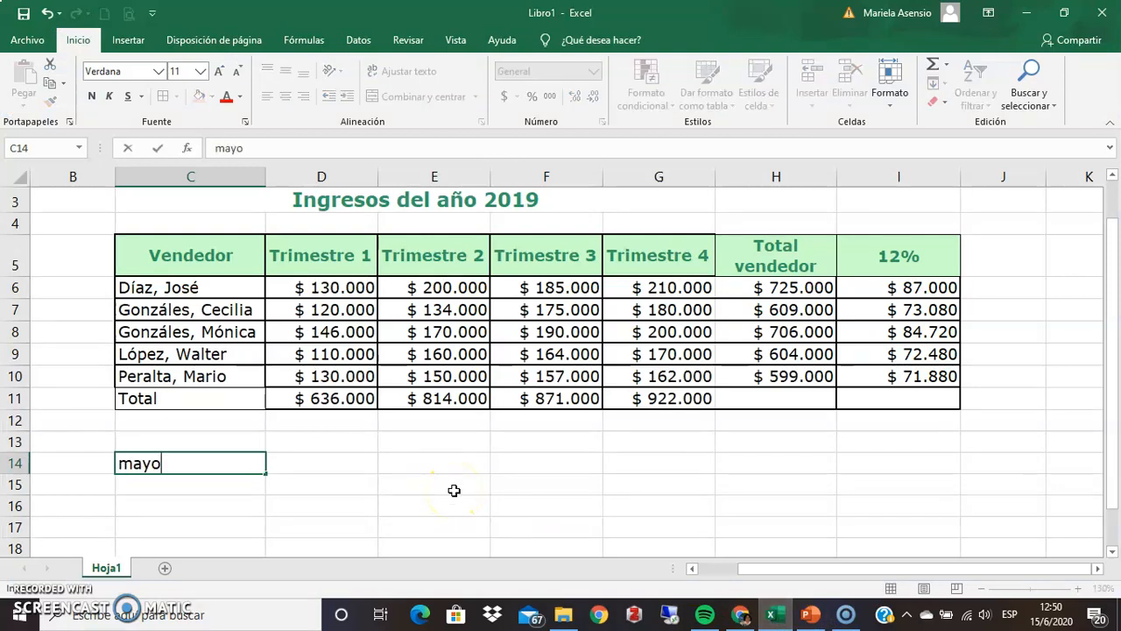
pyautogui.write('r ingreso')
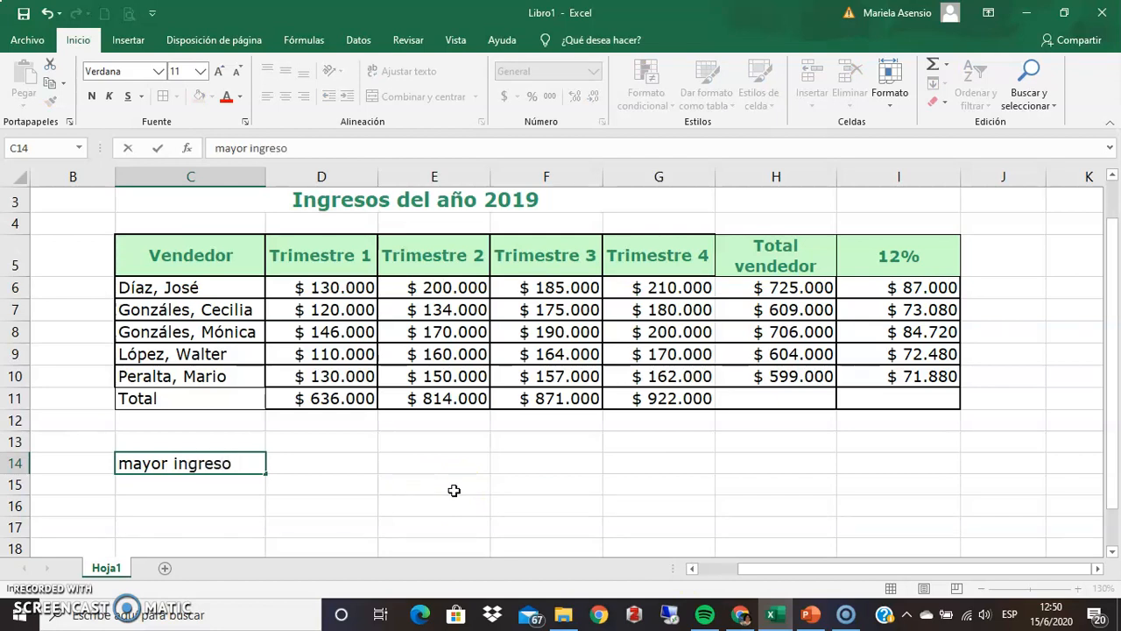
pyautogui.write(' x vendedor')
pyautogui.press('Return')
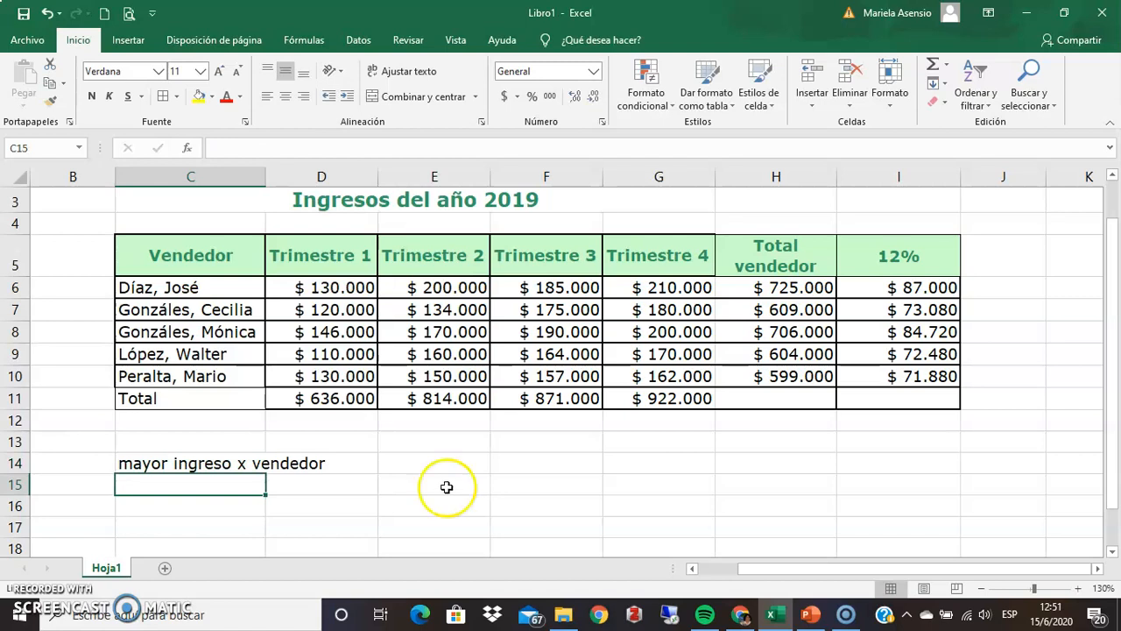
pyautogui.click(444, 465)
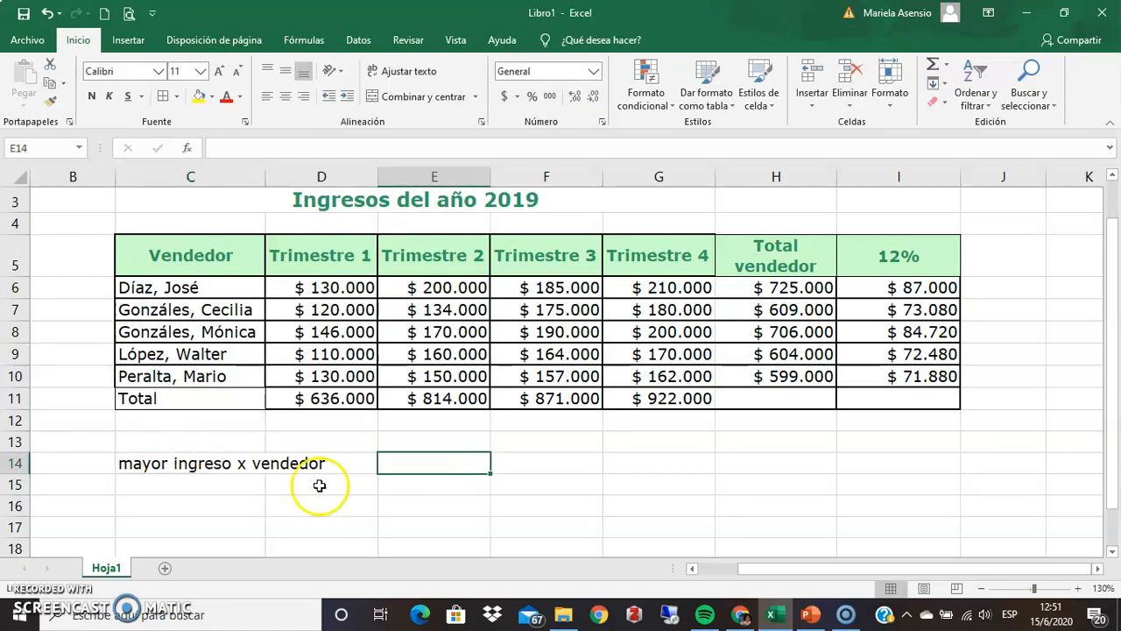
# Merge C14:D14 and left-align the "mayor ingreso x vendedor" label.
pyautogui.click(217, 469)
pyautogui.moveTo(218, 469); pyautogui.dragTo(315, 463)
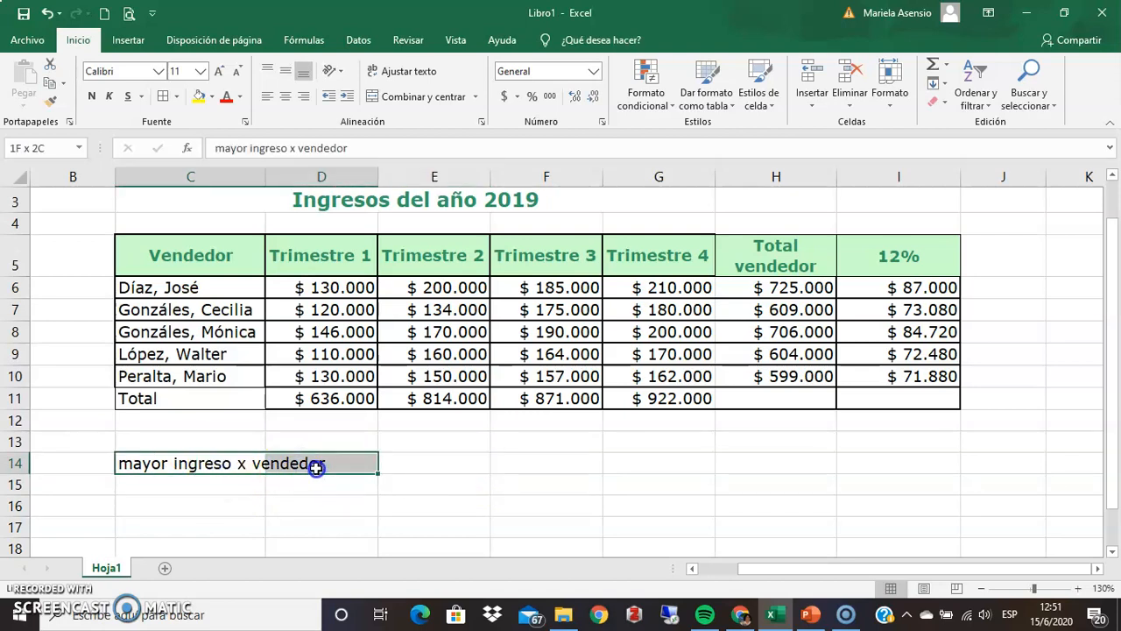
pyautogui.click(411, 97)
pyautogui.click(278, 102)
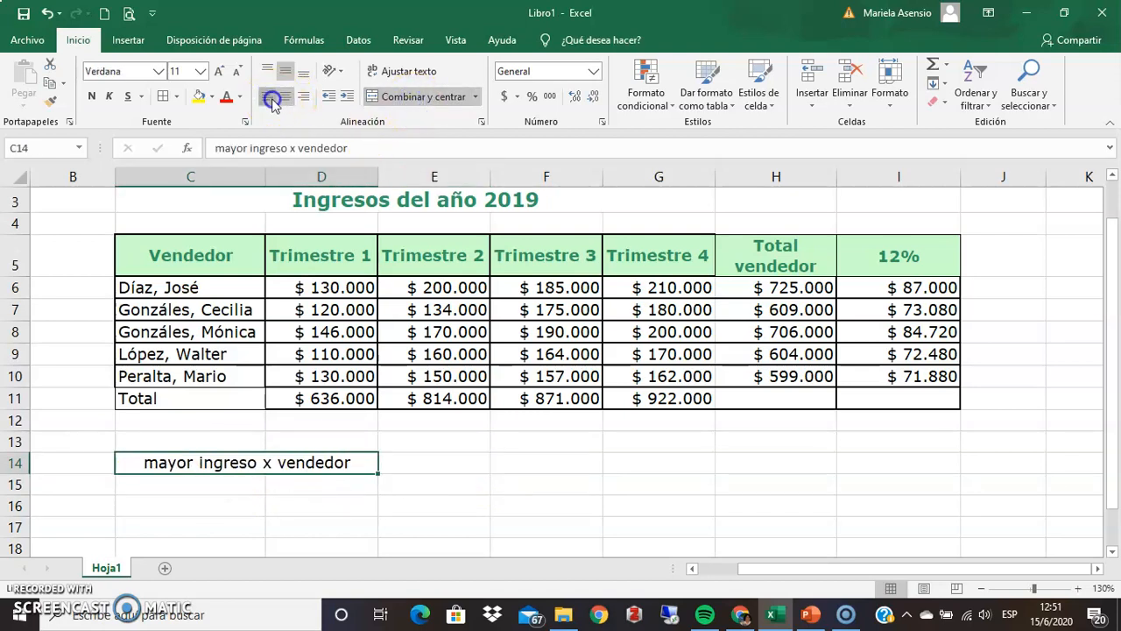
# Calculate the highest seller total in E14 with the formula =max(H6:H10).
pyautogui.click(462, 462)
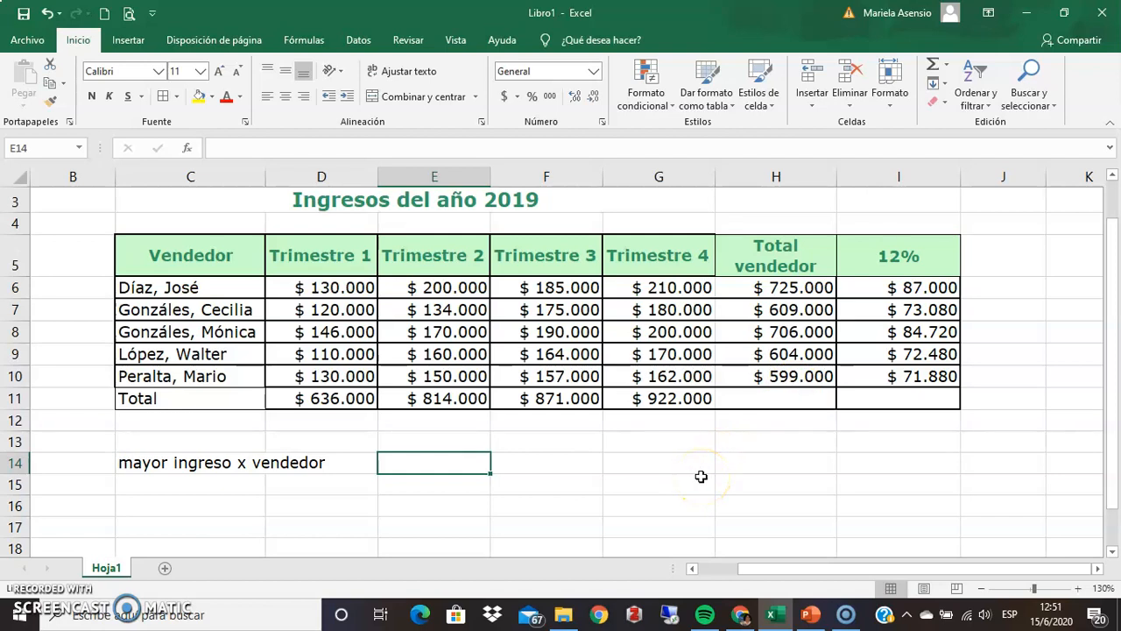
pyautogui.write('=max')
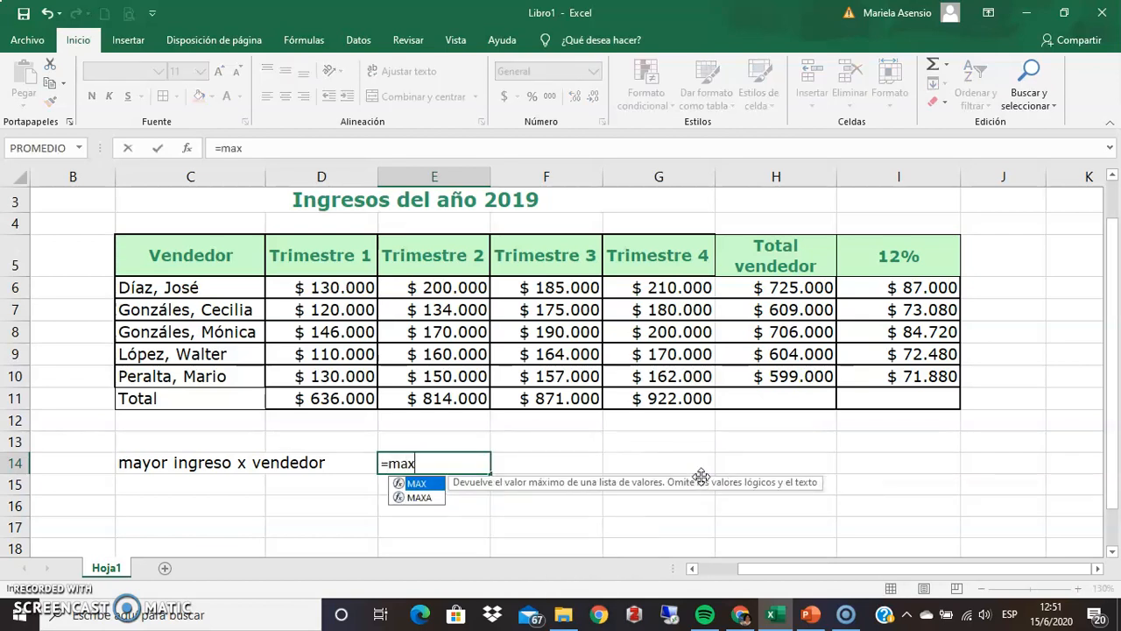
pyautogui.write('(')
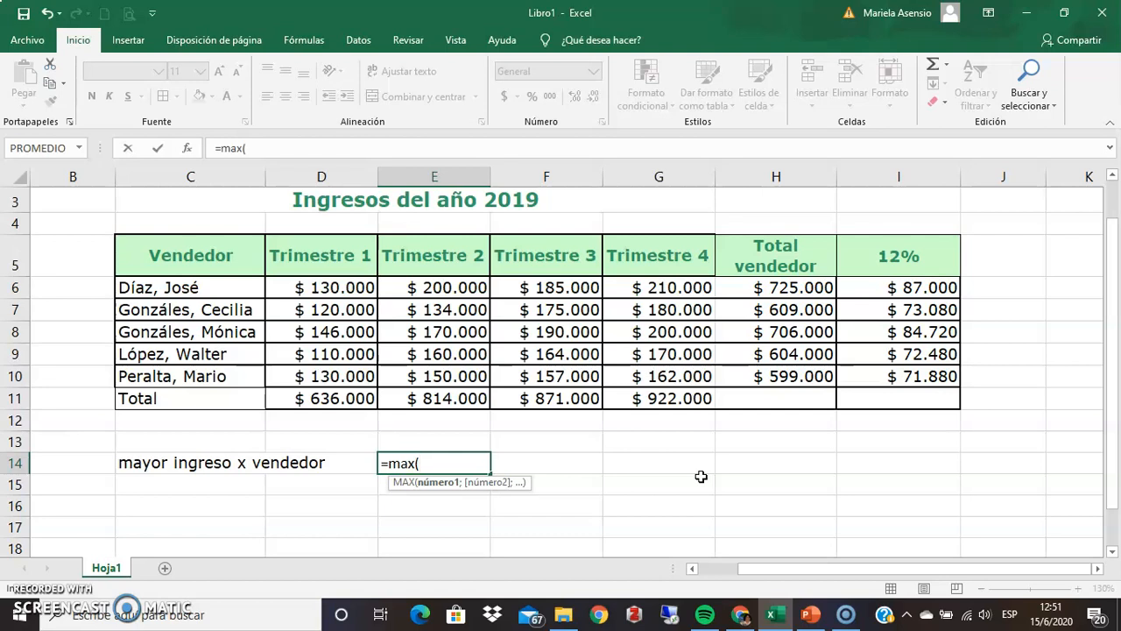
pyautogui.moveTo(799, 289); pyautogui.dragTo(795, 374)
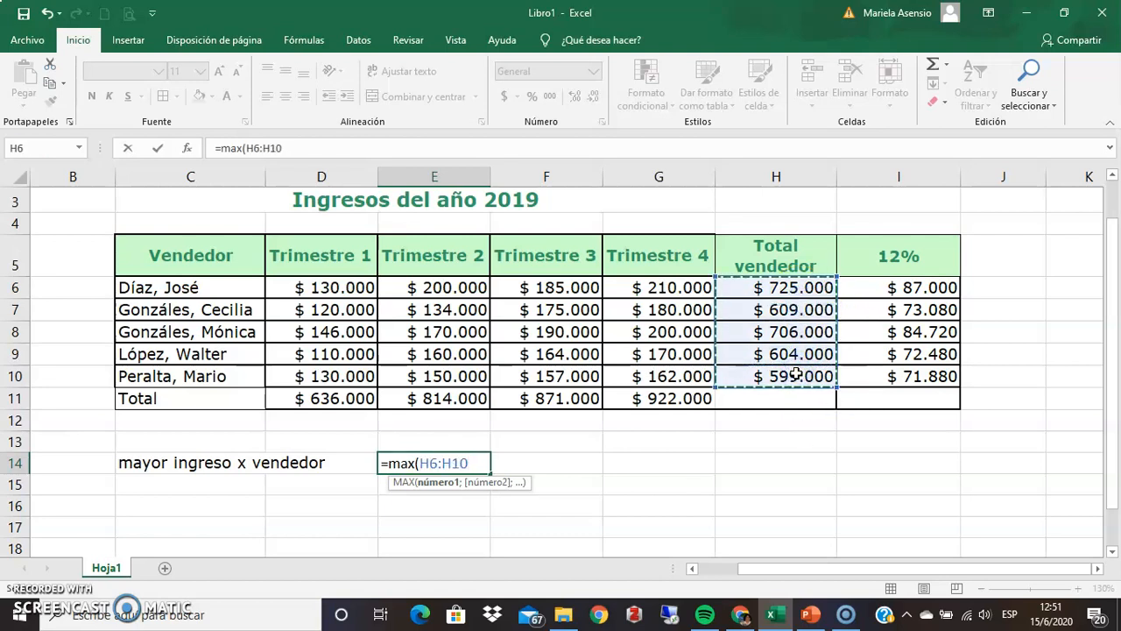
pyautogui.write(')')
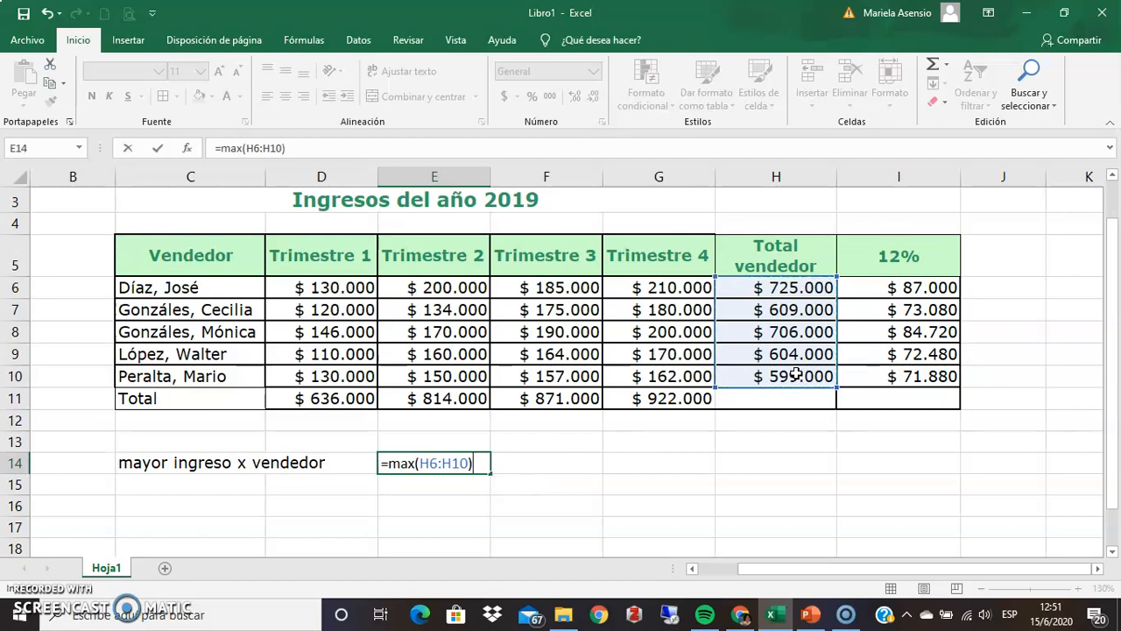
pyautogui.press('Return')
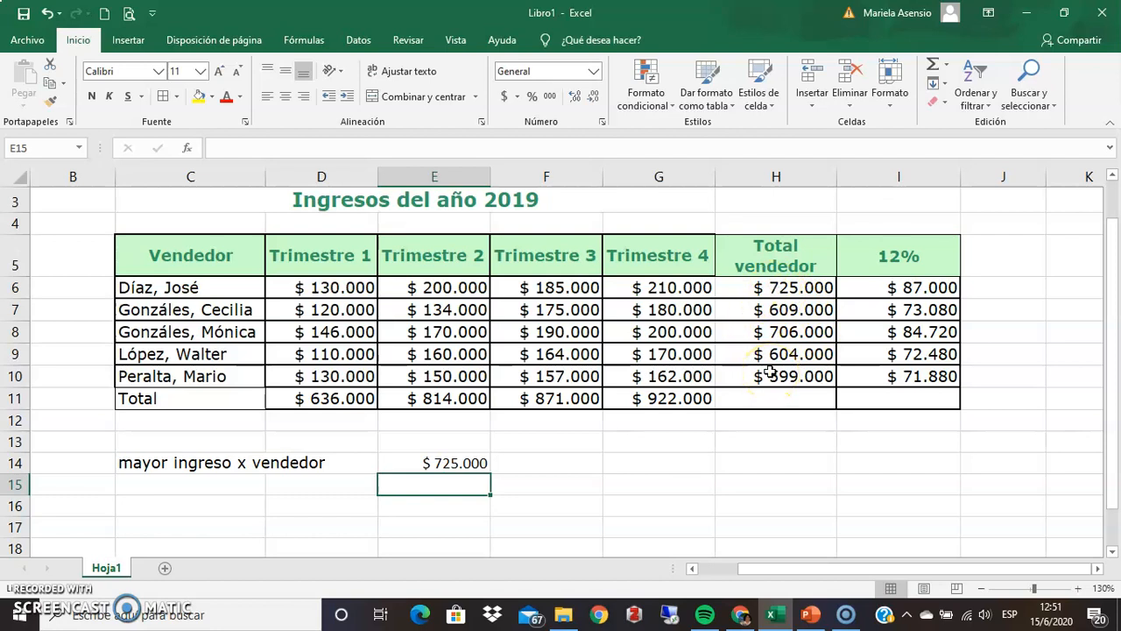
# Enter the label "mayor ingreso anual" in C15.
pyautogui.click(215, 485)
pyautogui.write('mayor')
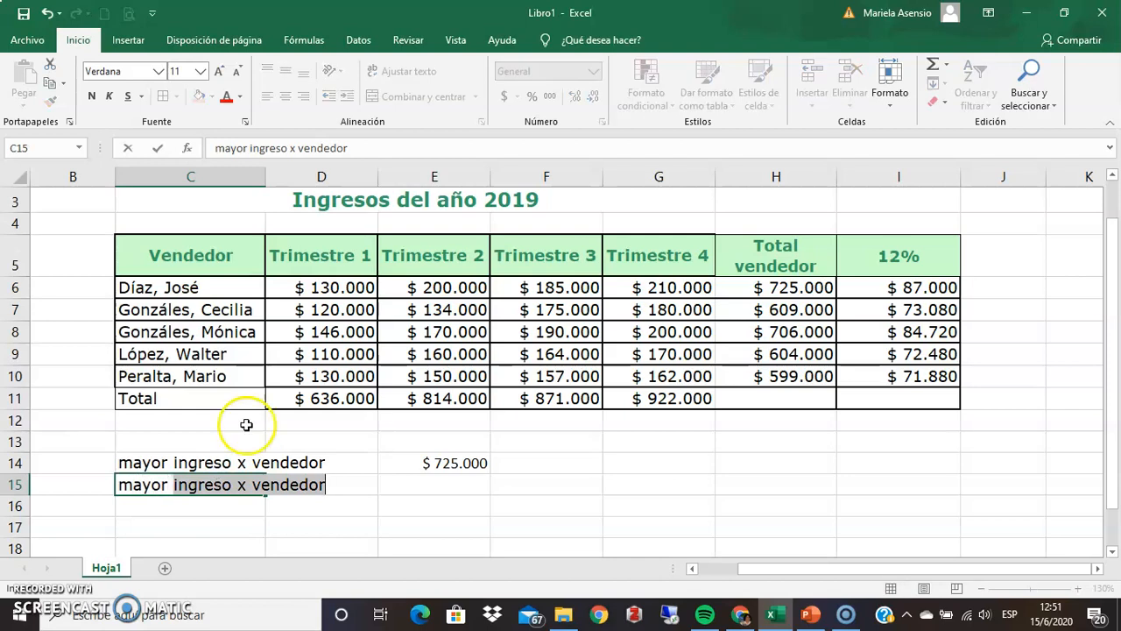
pyautogui.click(417, 152)
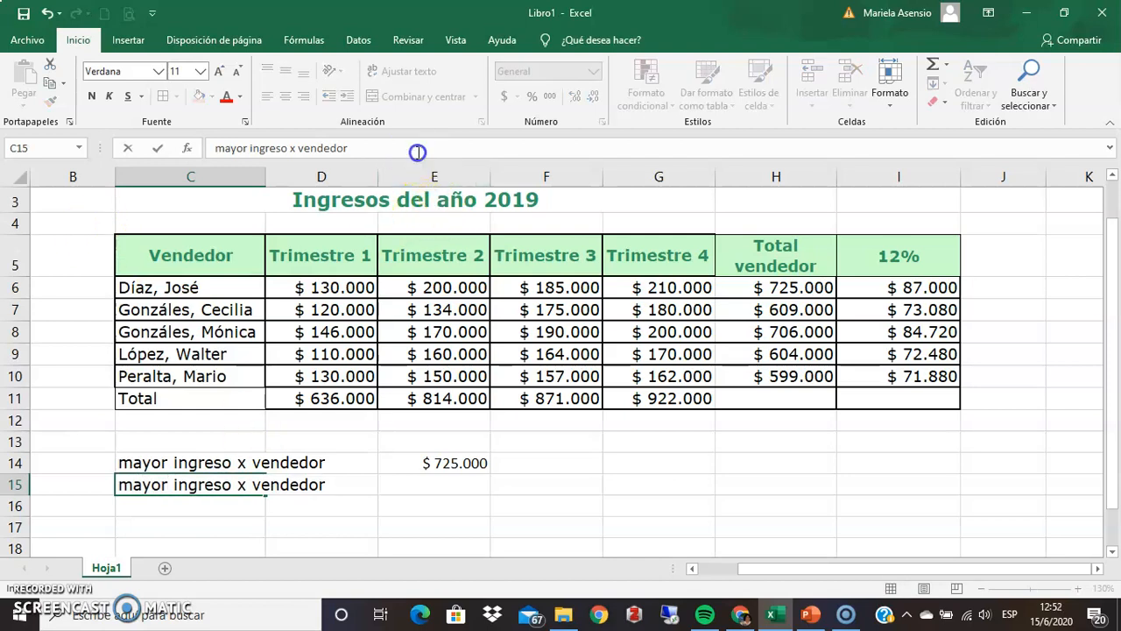
pyautogui.press('BackSpace')
pyautogui.press('BackSpace')
pyautogui.press('BackSpace')
pyautogui.press('BackSpace')
pyautogui.press('BackSpace')
pyautogui.press('BackSpace')
pyautogui.press('BackSpace')
pyautogui.press('BackSpace')
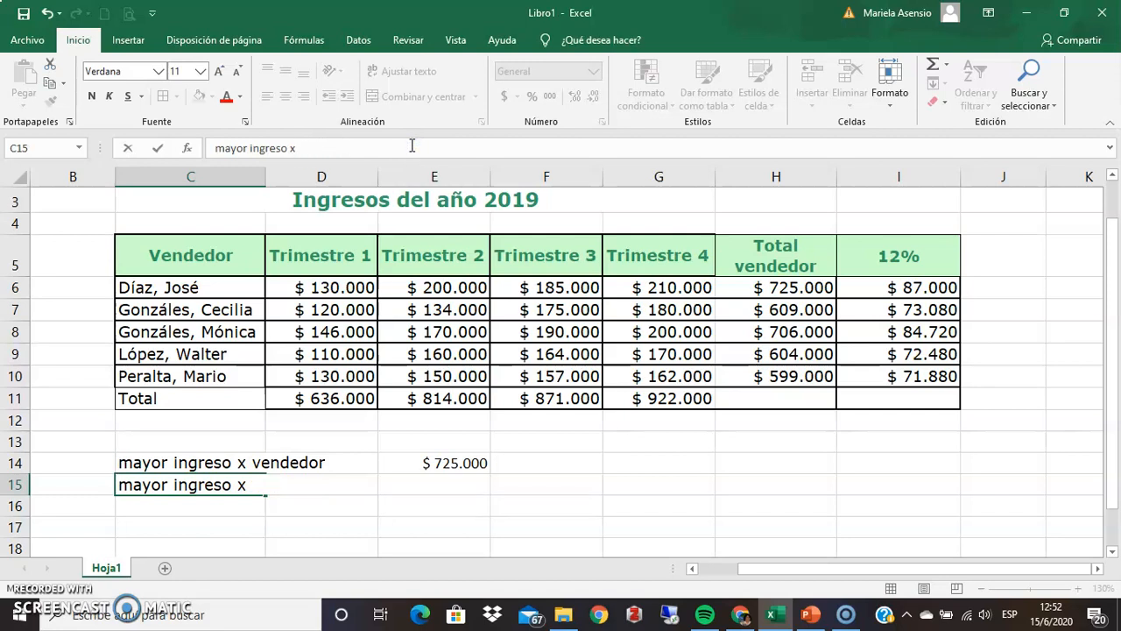
pyautogui.press('BackSpace')
pyautogui.write('anual')
pyautogui.hotkey('ctrl', 'Return')
pyautogui.press('Return')
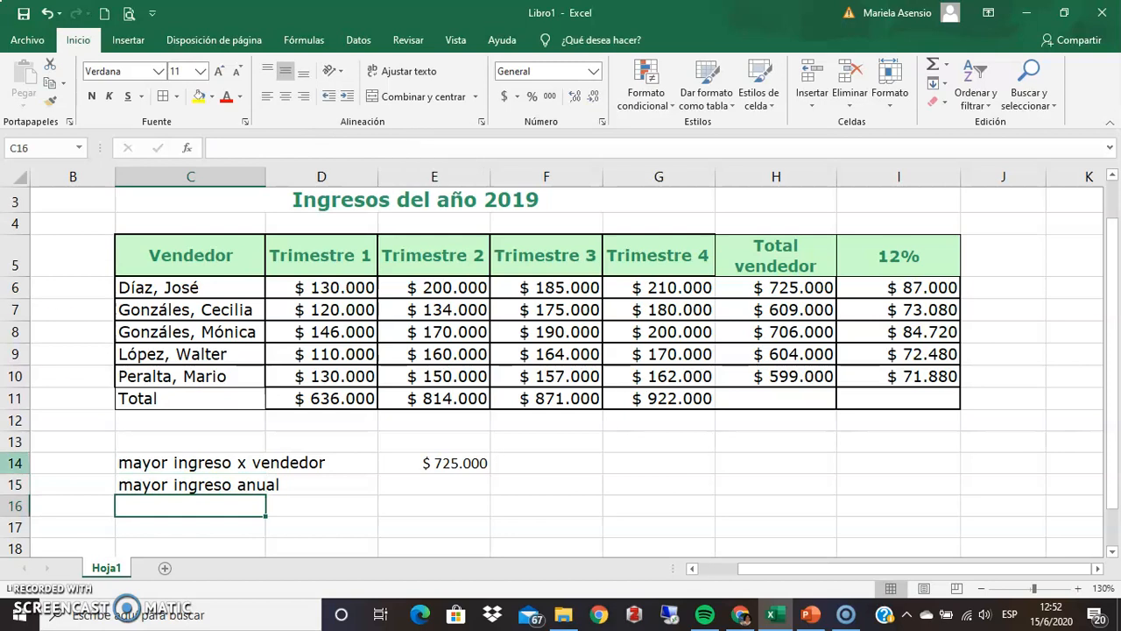
# Merge C15:D15 and left-align the "mayor ingreso anual" label.
pyautogui.moveTo(197, 487); pyautogui.dragTo(324, 485)
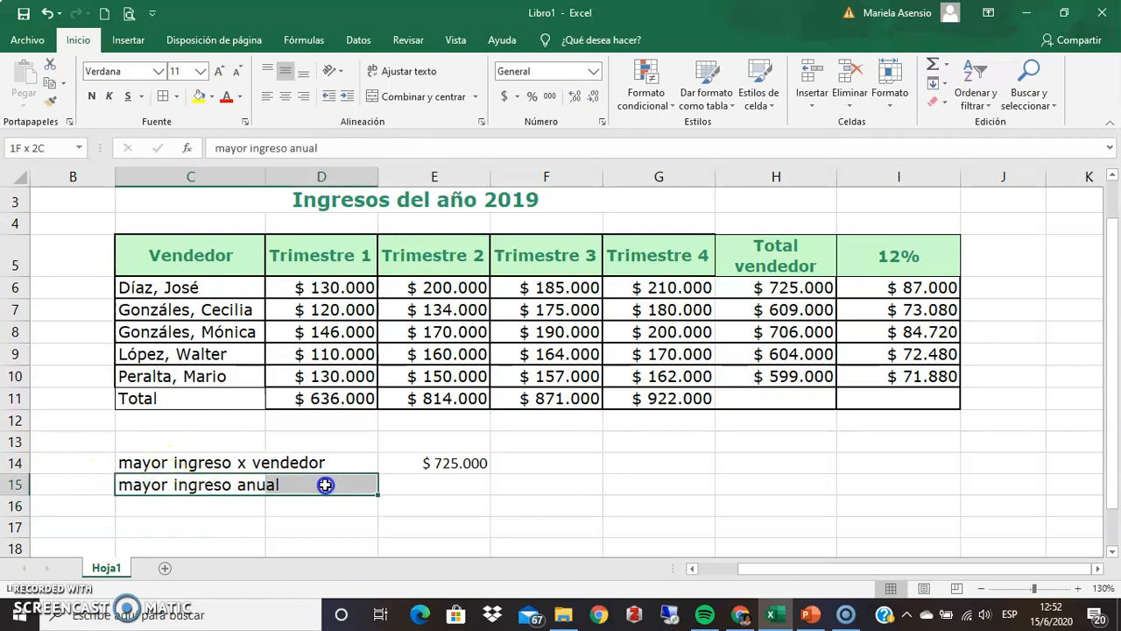
pyautogui.click(406, 98)
pyautogui.click(269, 102)
# Calculate the highest income across all sellers and quarters in E15 with the formula =max(D6:G10).
pyautogui.click(456, 483)
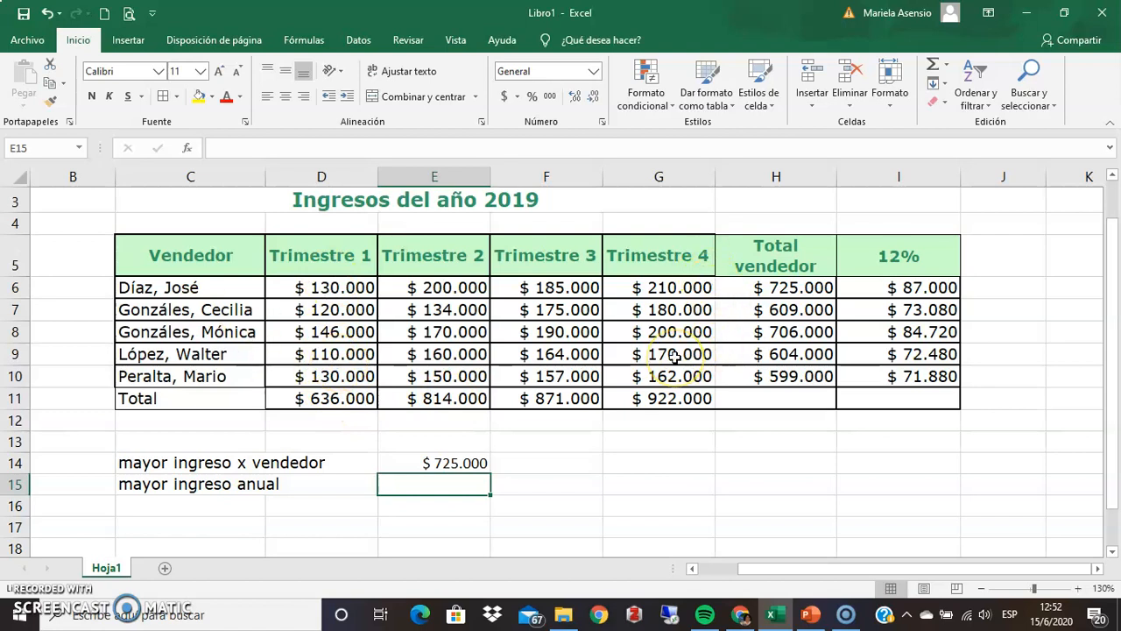
pyautogui.write('=ma')
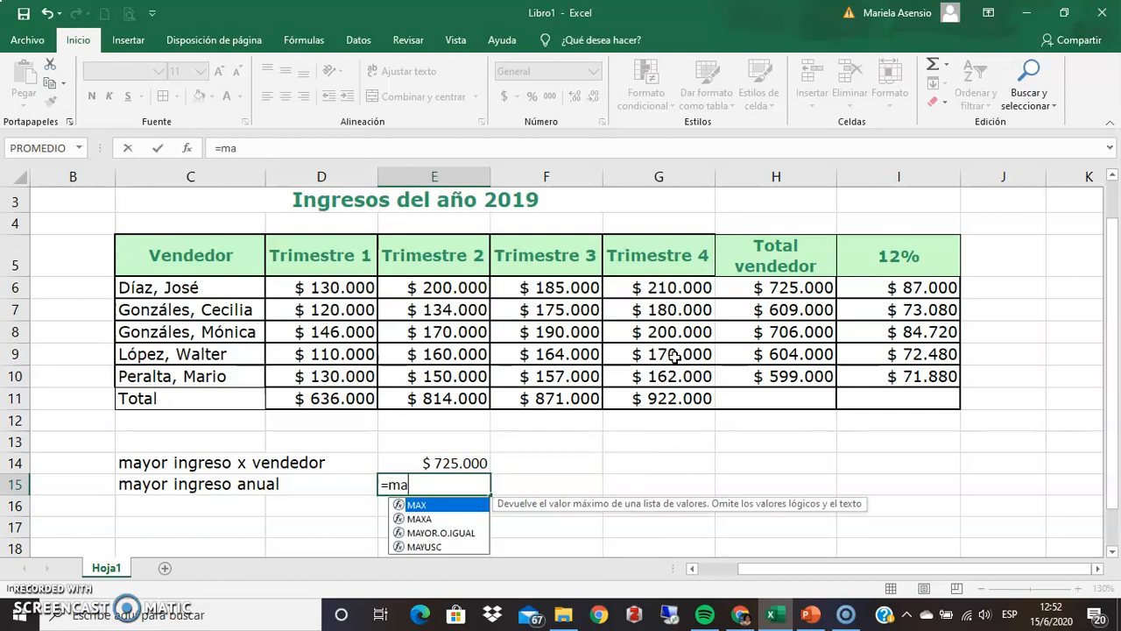
pyautogui.write('x')
pyautogui.moveTo(368, 288); pyautogui.dragTo(697, 375)
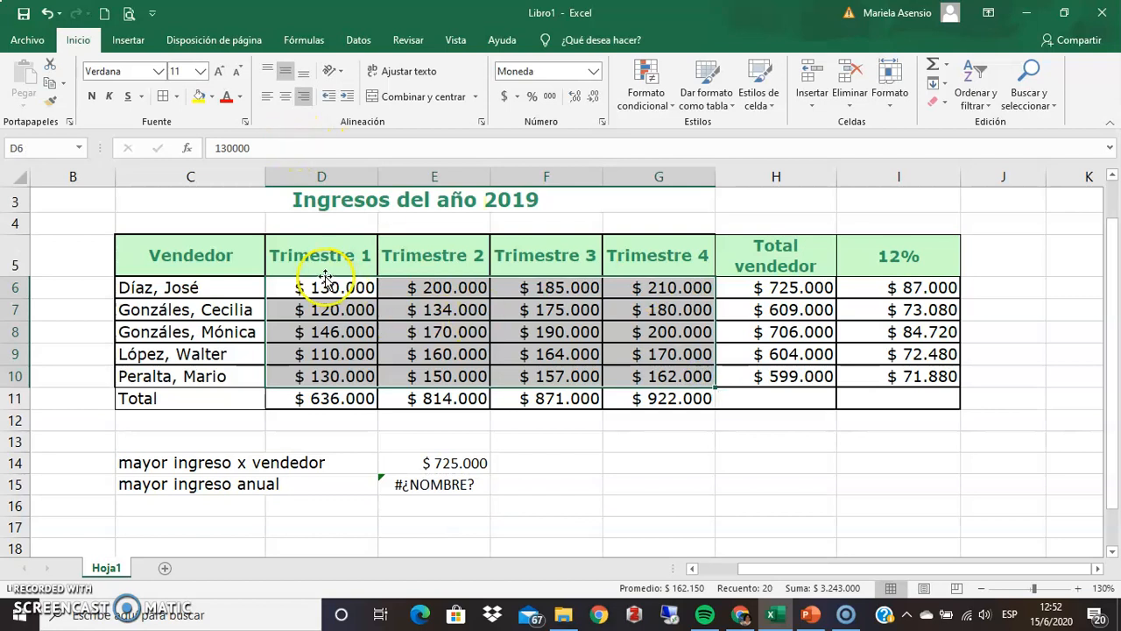
pyautogui.click(421, 484)
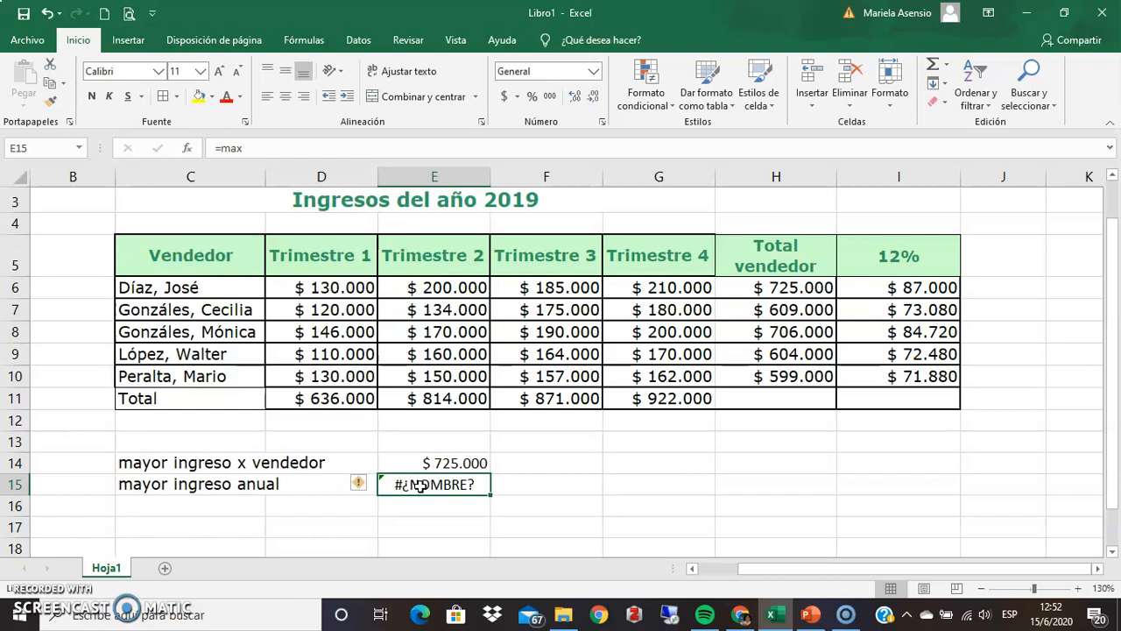
pyautogui.click(252, 148)
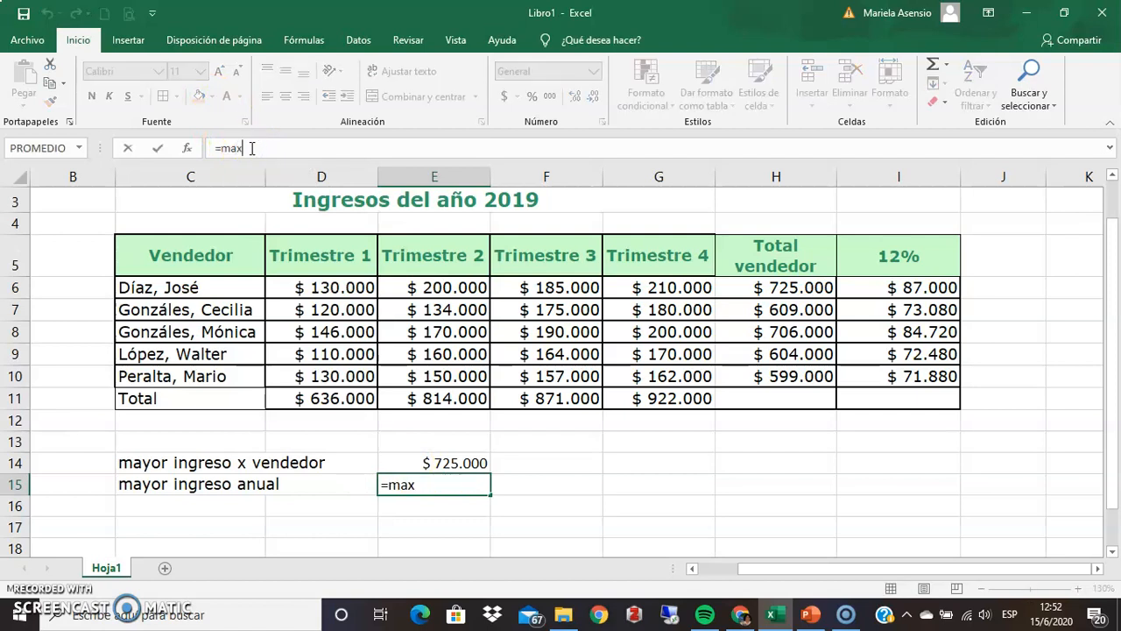
pyautogui.write('(')
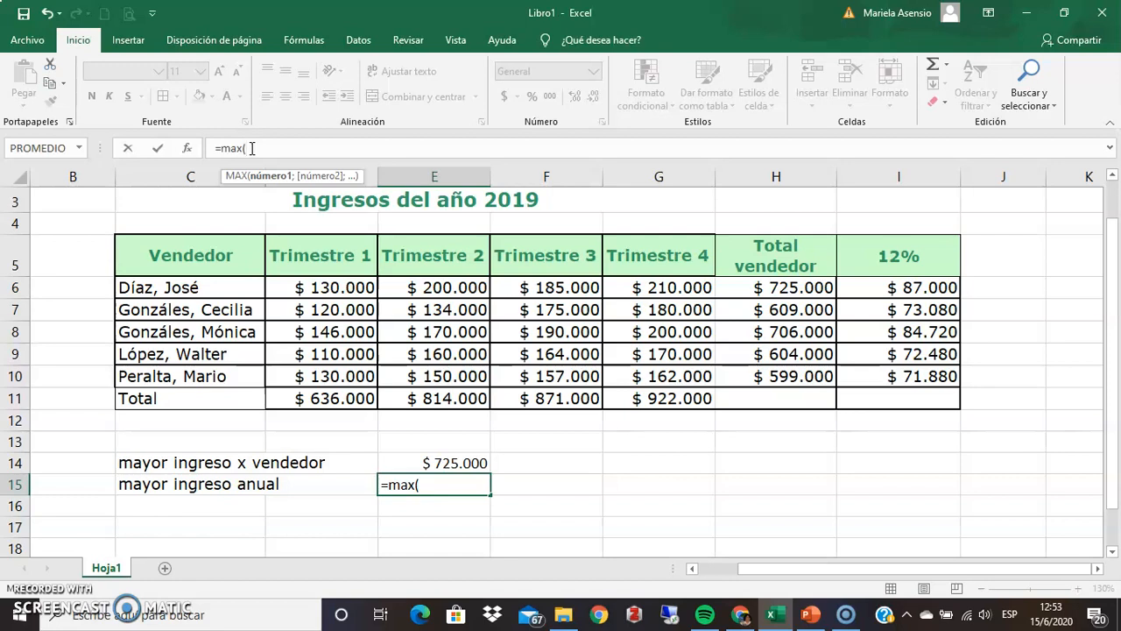
pyautogui.moveTo(329, 282); pyautogui.dragTo(678, 369)
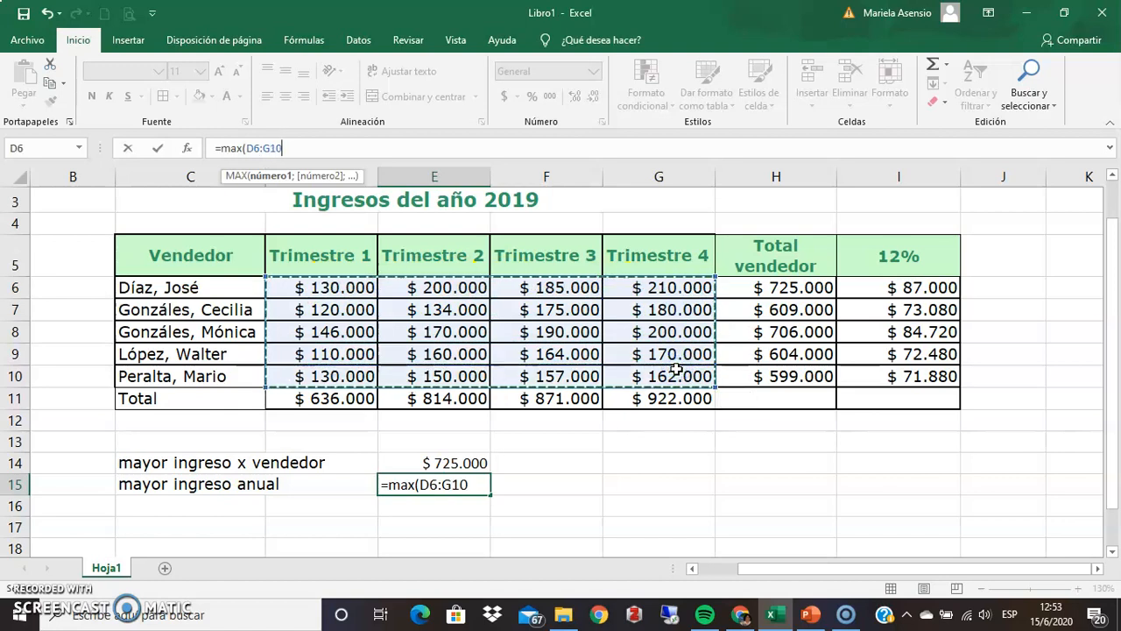
pyautogui.write(')')
pyautogui.press('Return')
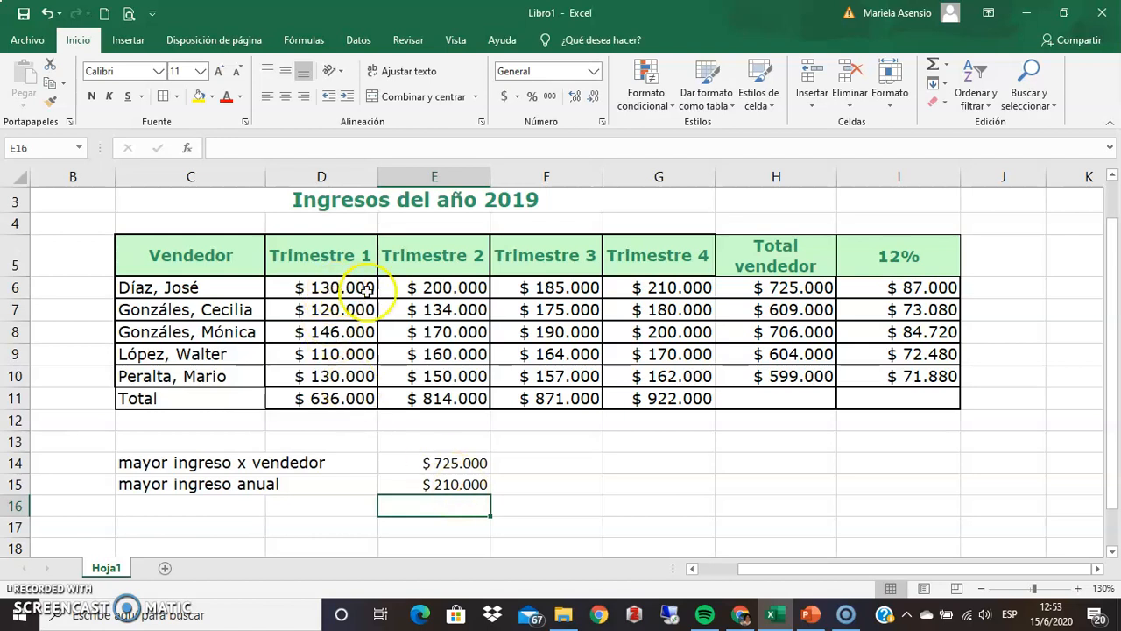
# Enter the label "menor ingreso x vendedor" in C16 and move to E16.
pyautogui.click(171, 507)
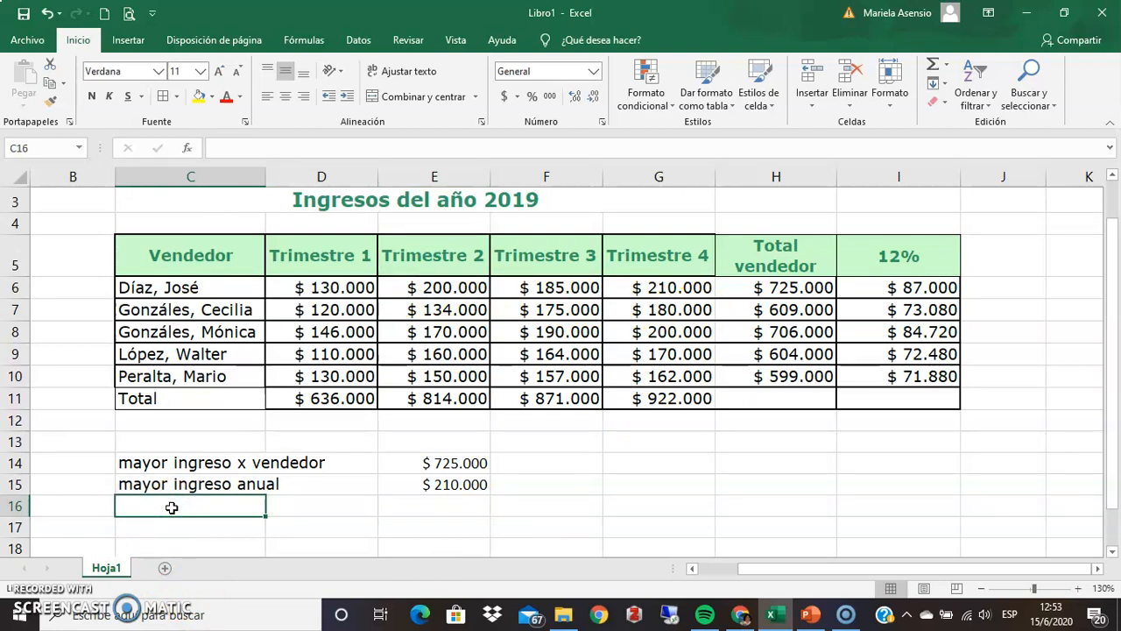
pyautogui.write('menor i')
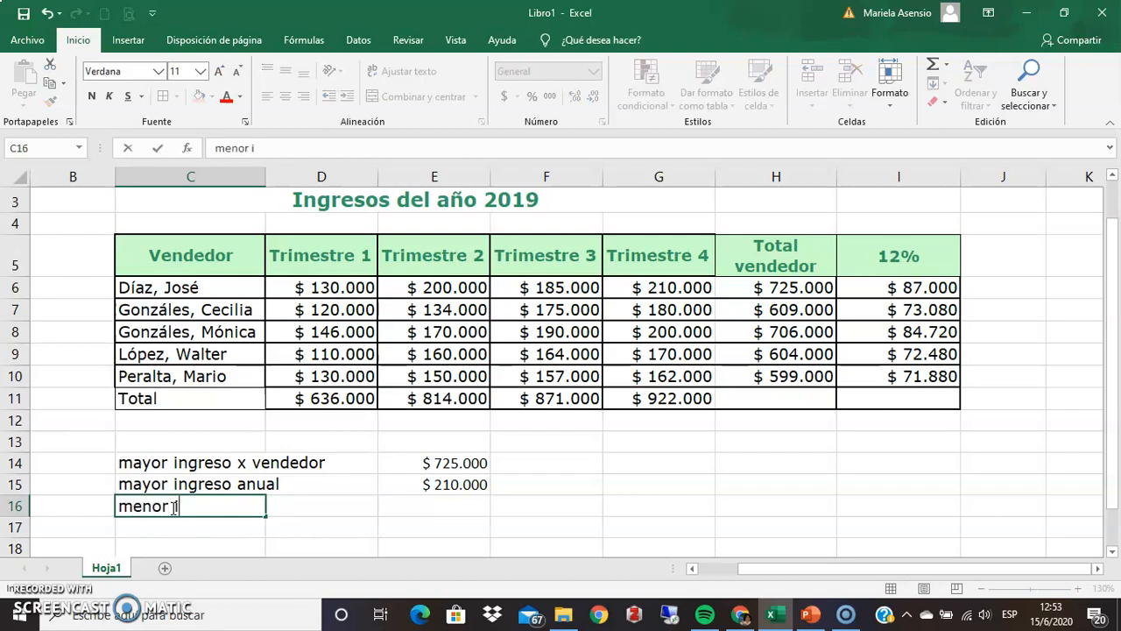
pyautogui.write('ngreso x ')
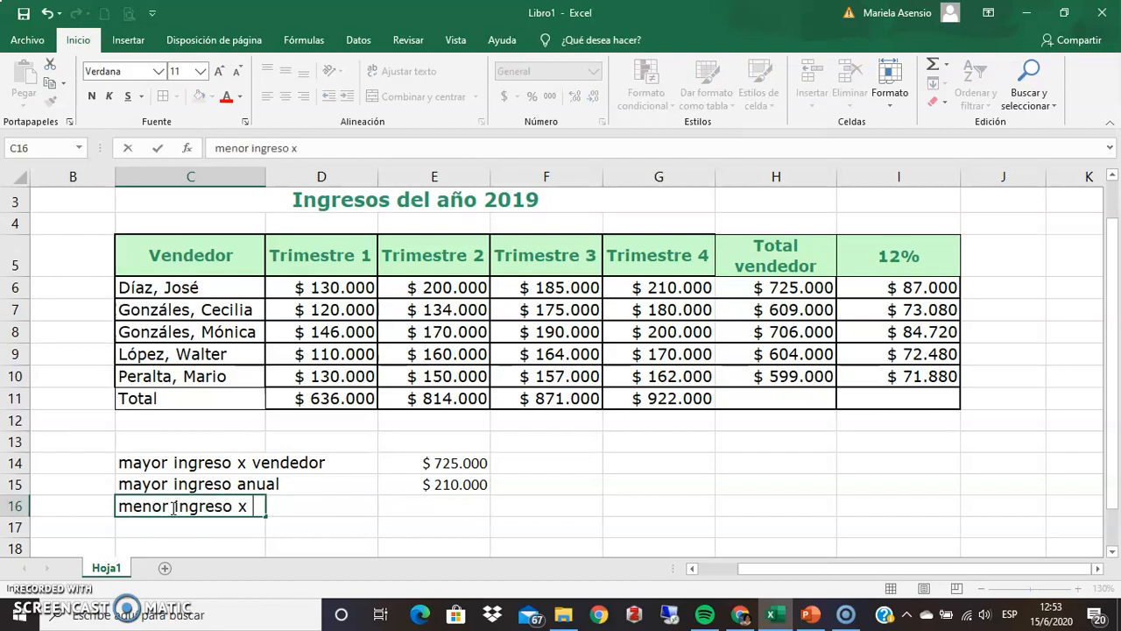
pyautogui.write('vendedor')
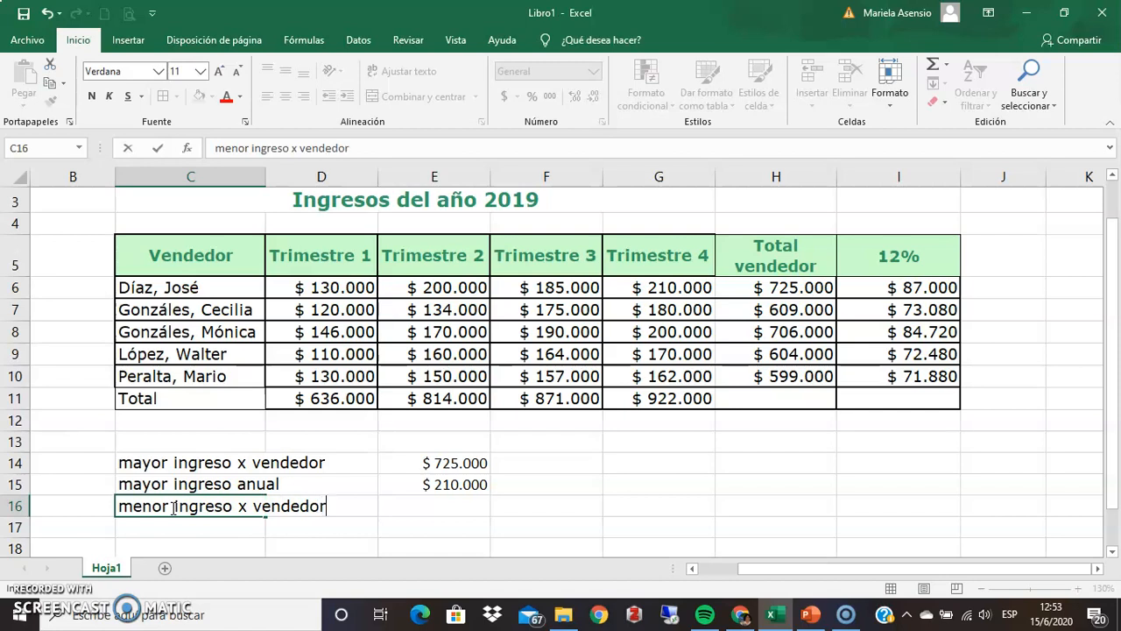
pyautogui.press('Tab')
pyautogui.press('Tab')
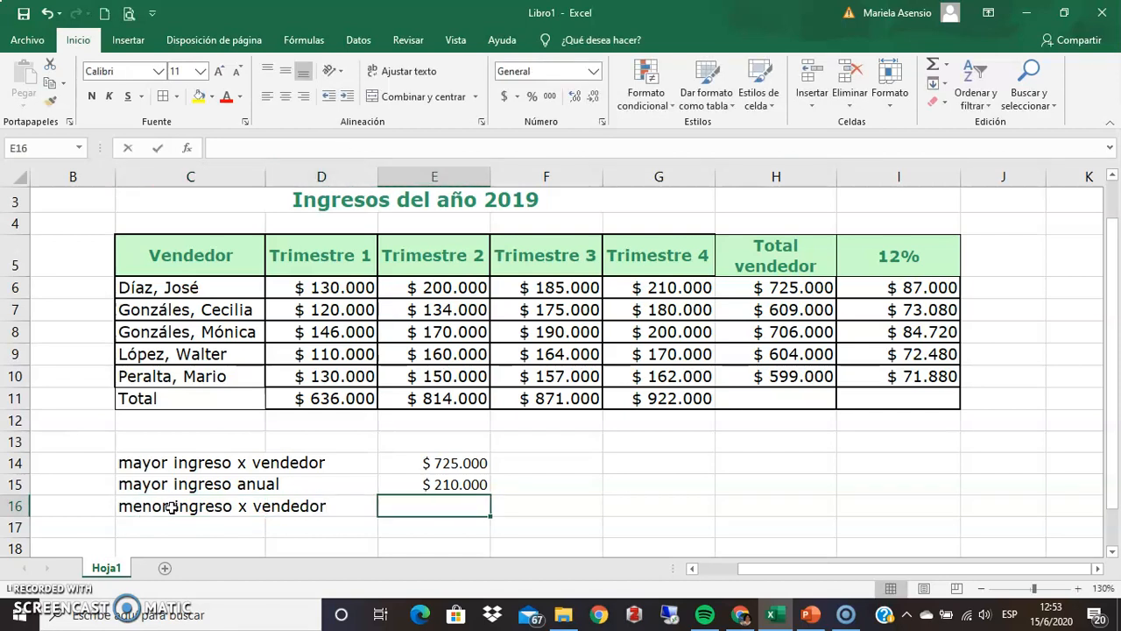
# Calculate the lowest seller total in E16 with the formula =min(H6:H10).
pyautogui.write('=min')
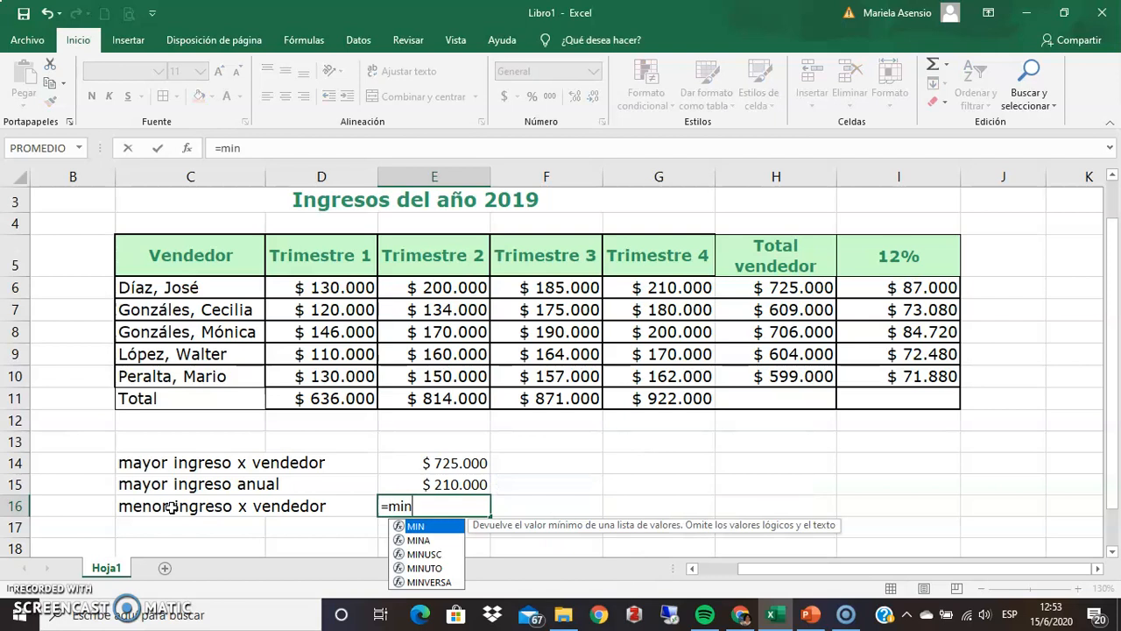
pyautogui.write('(')
pyautogui.moveTo(789, 287); pyautogui.dragTo(791, 374)
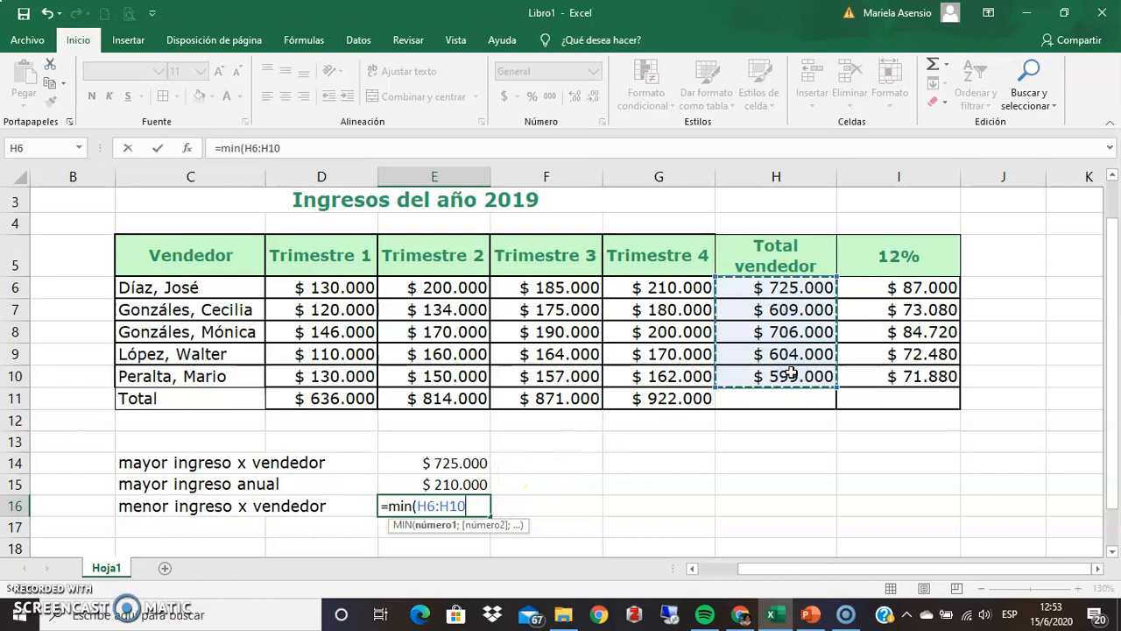
pyautogui.write(')')
pyautogui.press('Return')
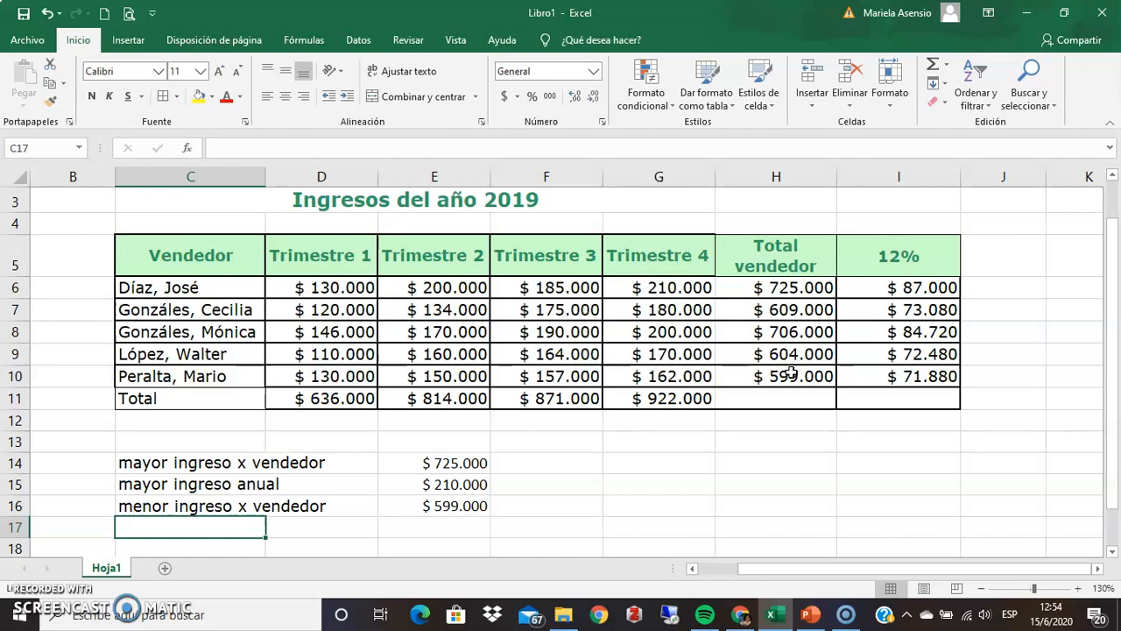
# Enter the label "promedio de ventas 1 semestre" in C17, then merge C17:D17 and left-align it.
pyautogui.write('promedio de ventas 1 semestre')
pyautogui.press('Tab')
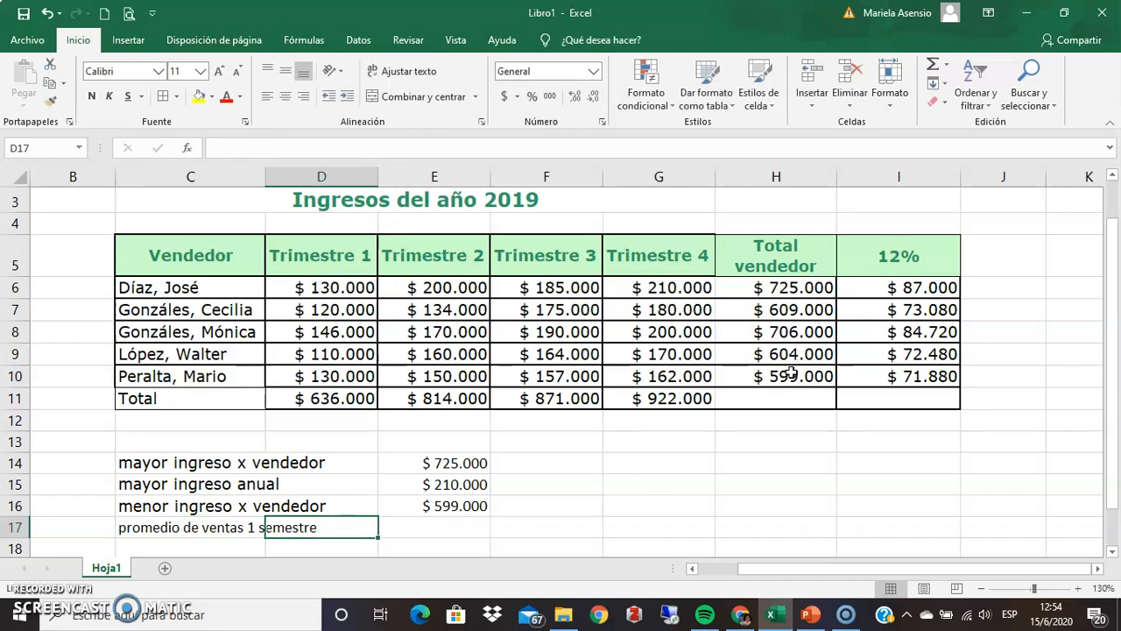
pyautogui.moveTo(121, 529); pyautogui.dragTo(344, 528)
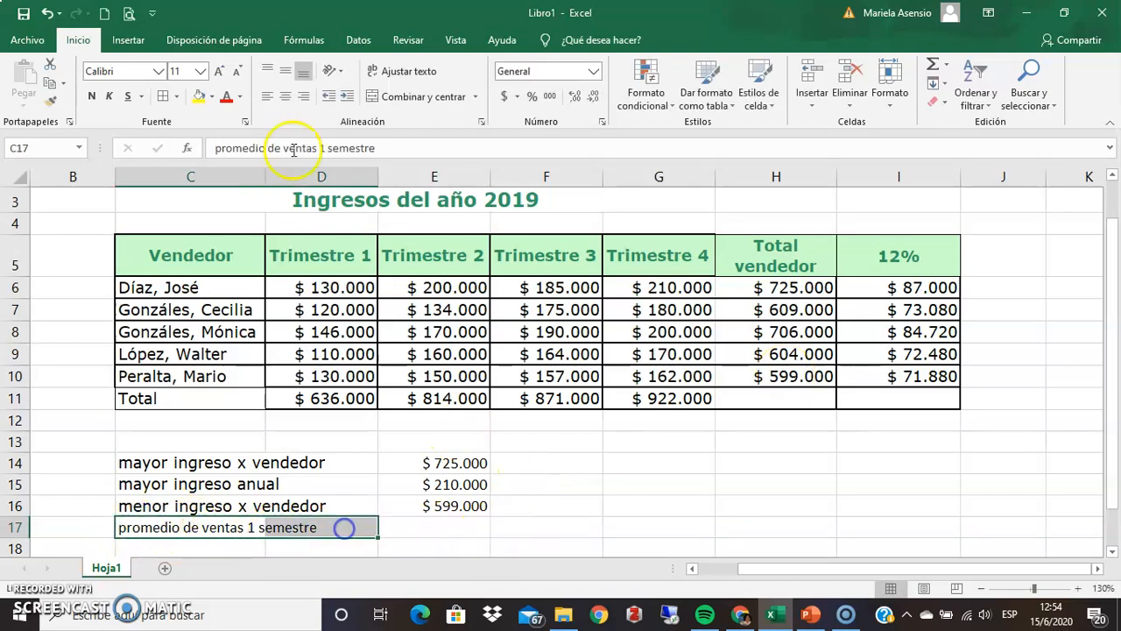
pyautogui.click(401, 105)
pyautogui.click(267, 97)
# Enter the formula =promesio(D6:D10) in E17 for the average of the Trimestre 1 sales.
pyautogui.click(450, 528)
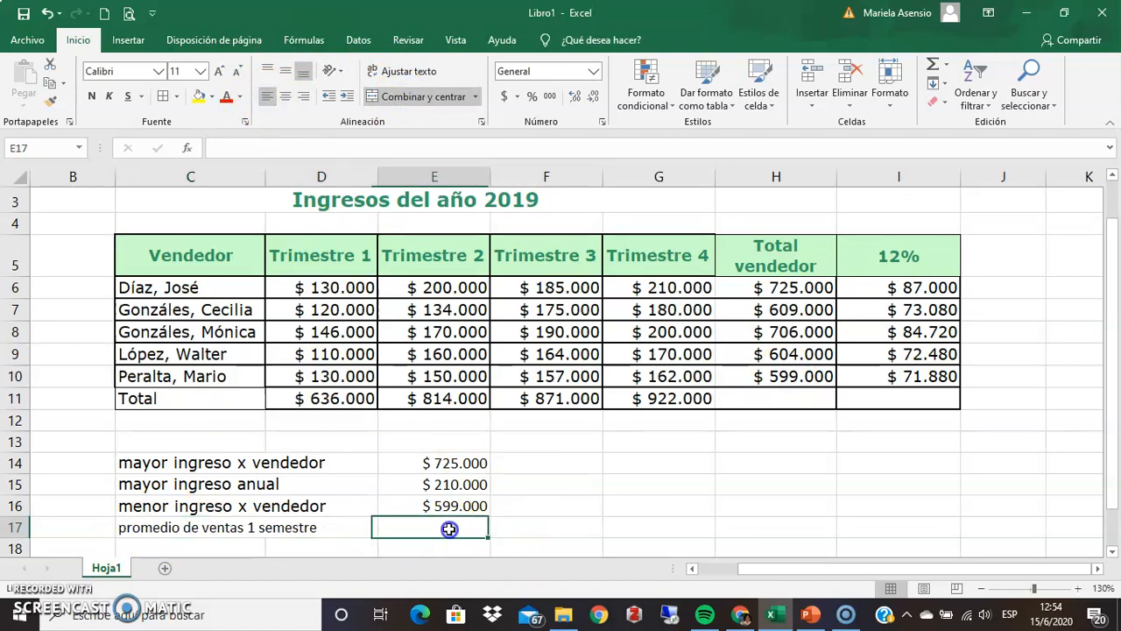
pyautogui.write('=')
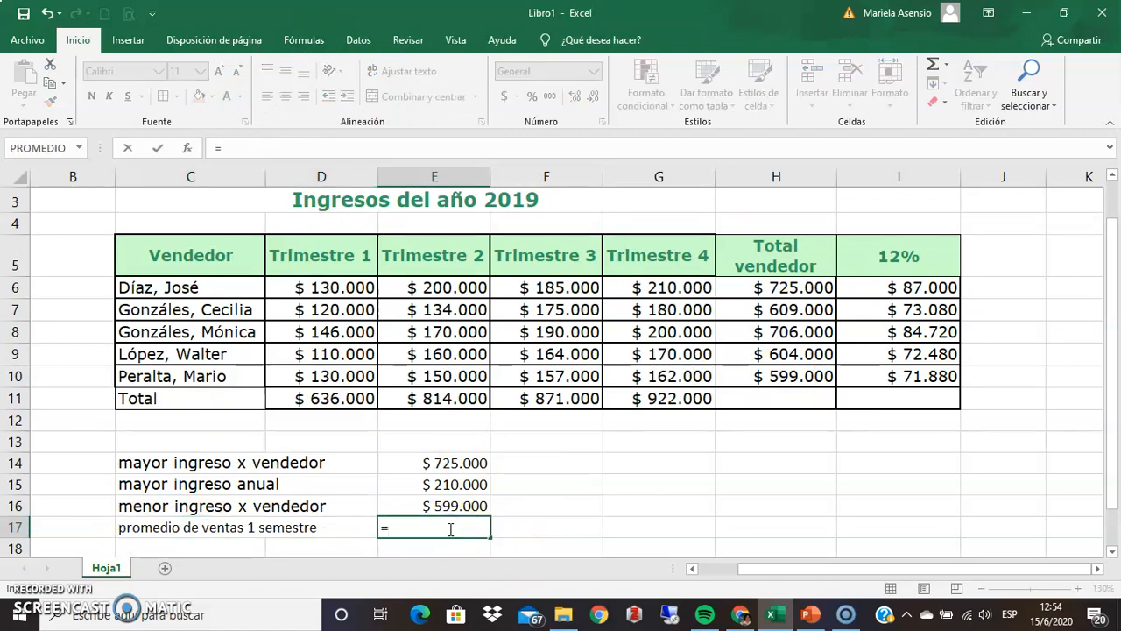
pyautogui.write('pro')
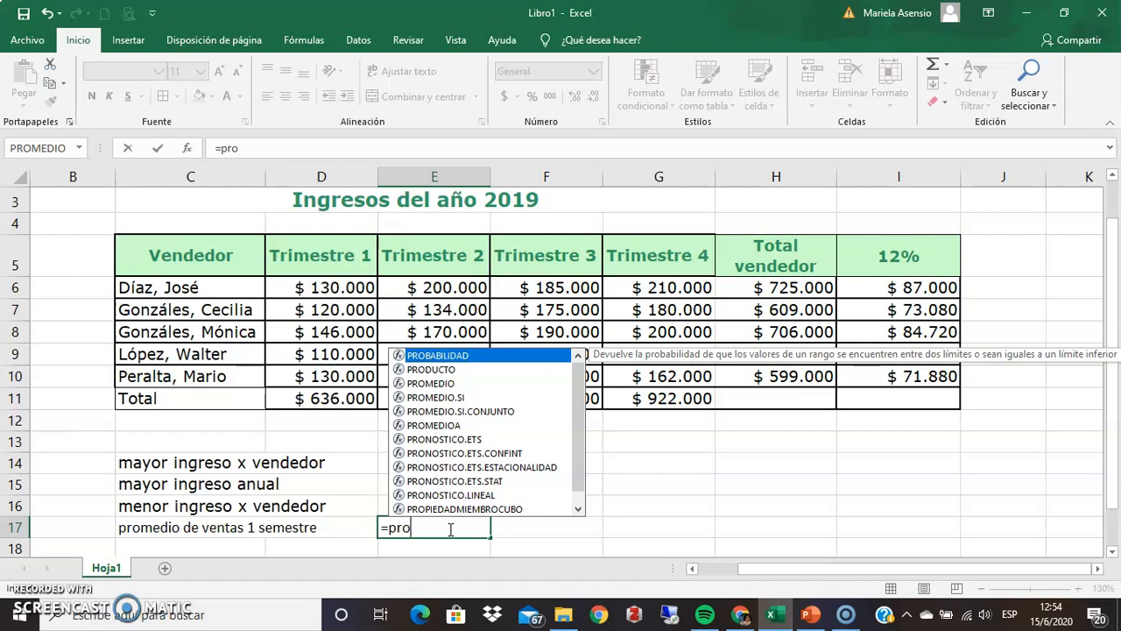
pyautogui.write('mesio(')
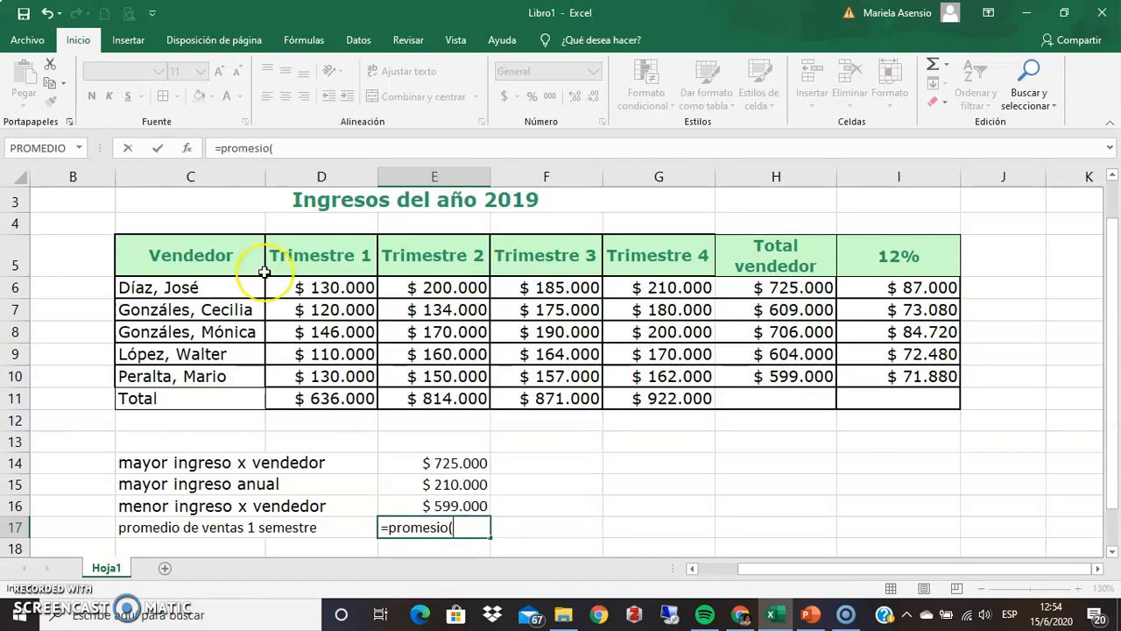
pyautogui.moveTo(311, 286); pyautogui.dragTo(310, 376)
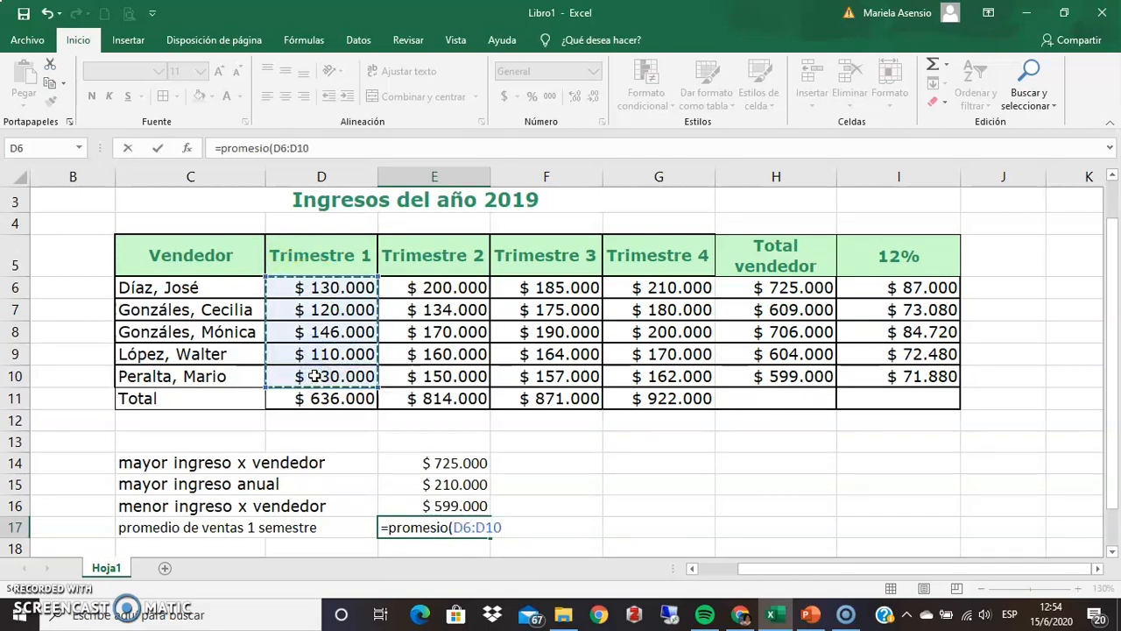
pyautogui.write(')')
pyautogui.press('Return')
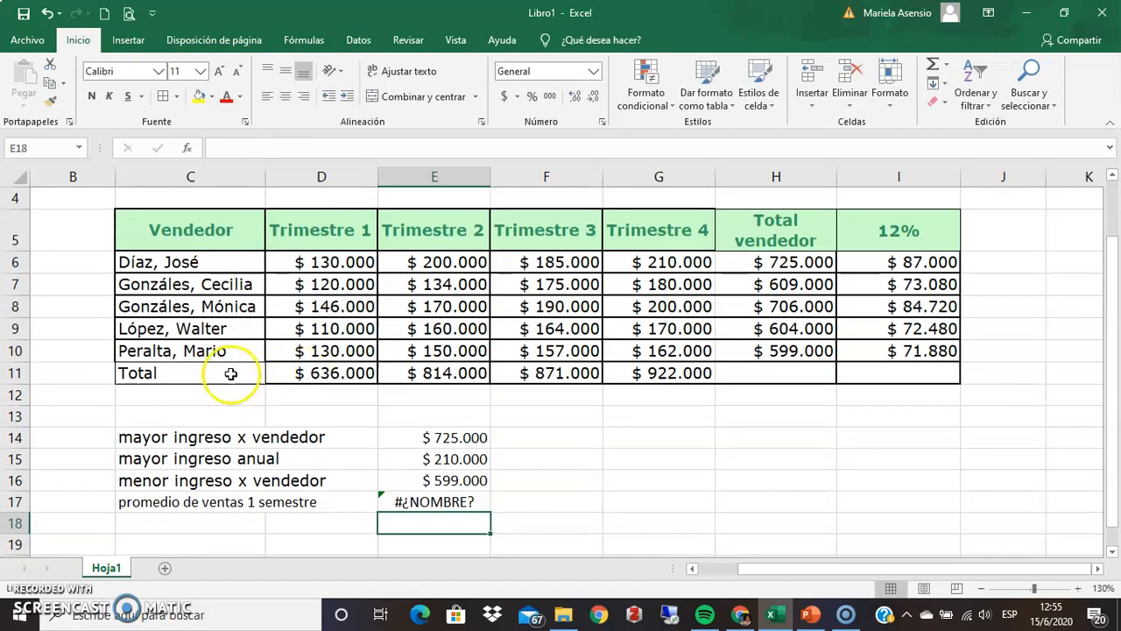
# Correct the misspelled function name in E17 so the formula reads =promedio(D6:D10).
pyautogui.click(458, 501)
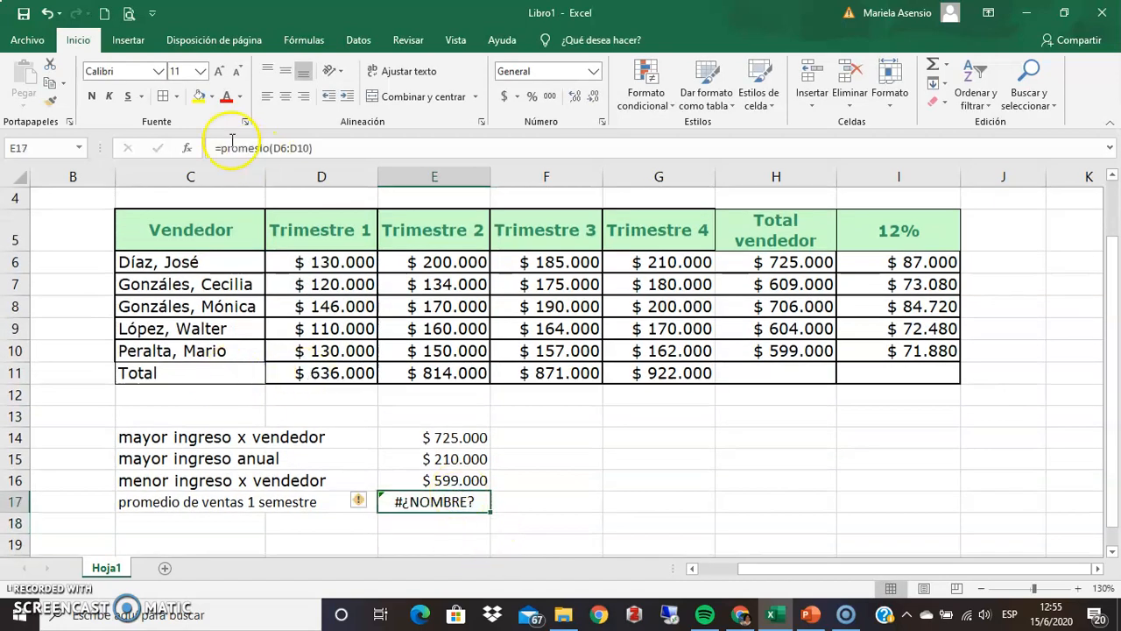
pyautogui.click(258, 147)
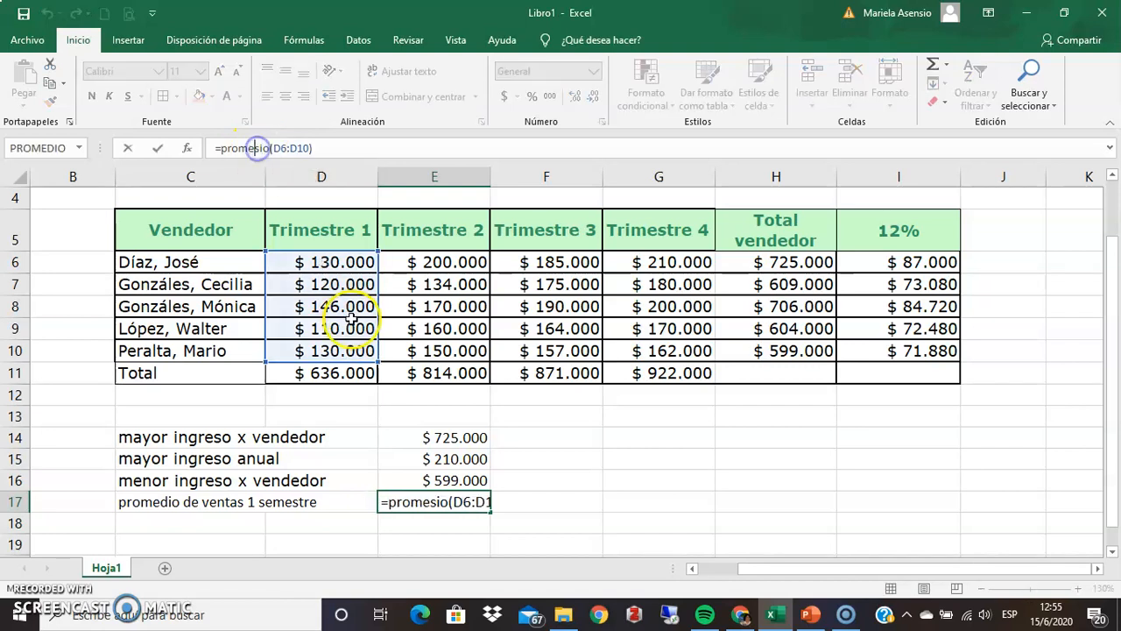
pyautogui.press('BackSpace')
pyautogui.write('d')
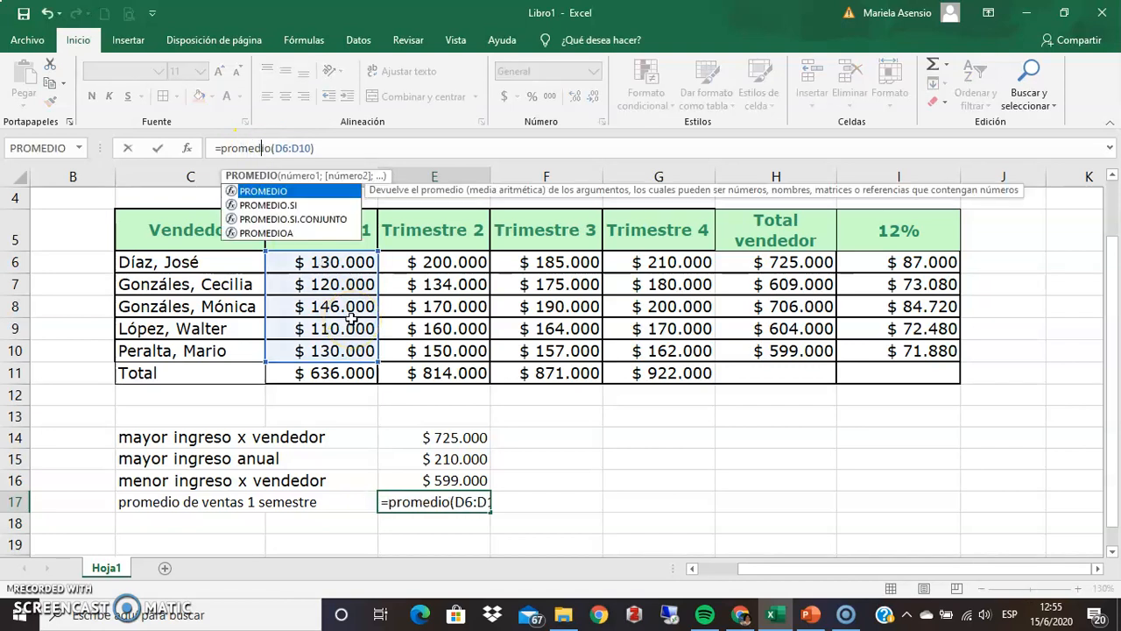
pyautogui.press('Return')
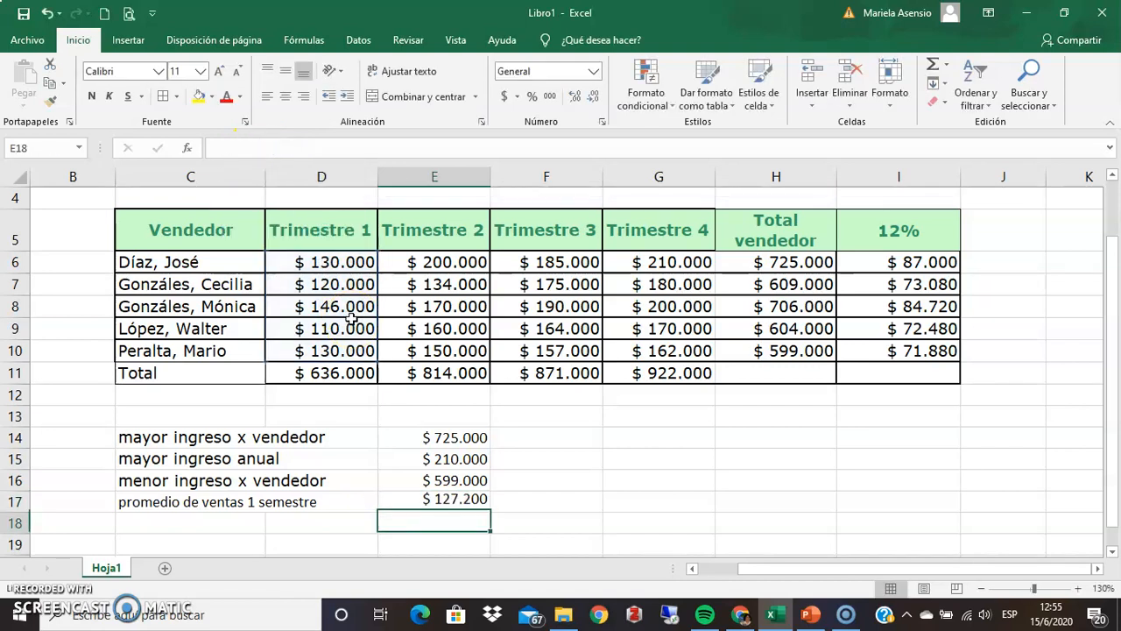
pyautogui.click(468, 503)
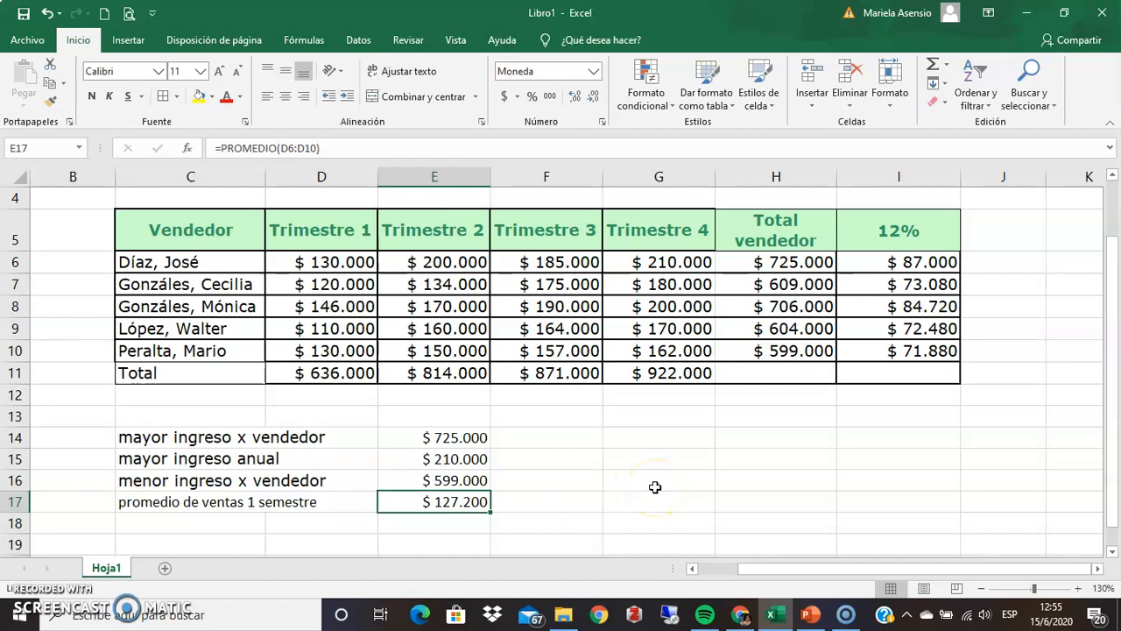
# Examine the additional function categories in the function library, including the statistical, engineering and compatibility functions.
pyautogui.click(308, 40)
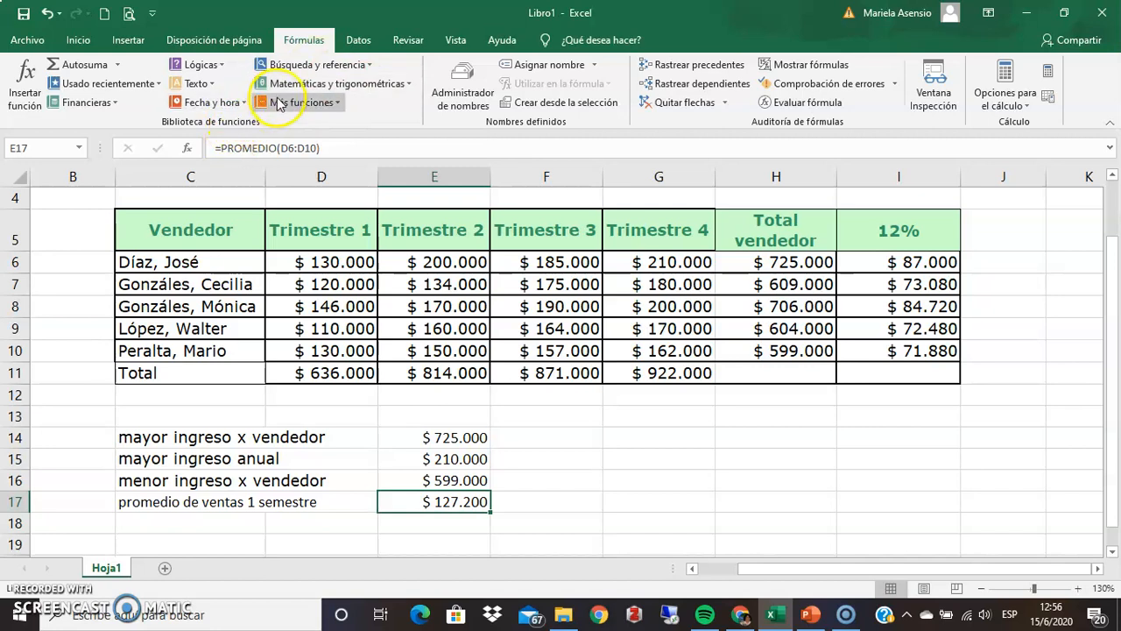
pyautogui.click(339, 103)
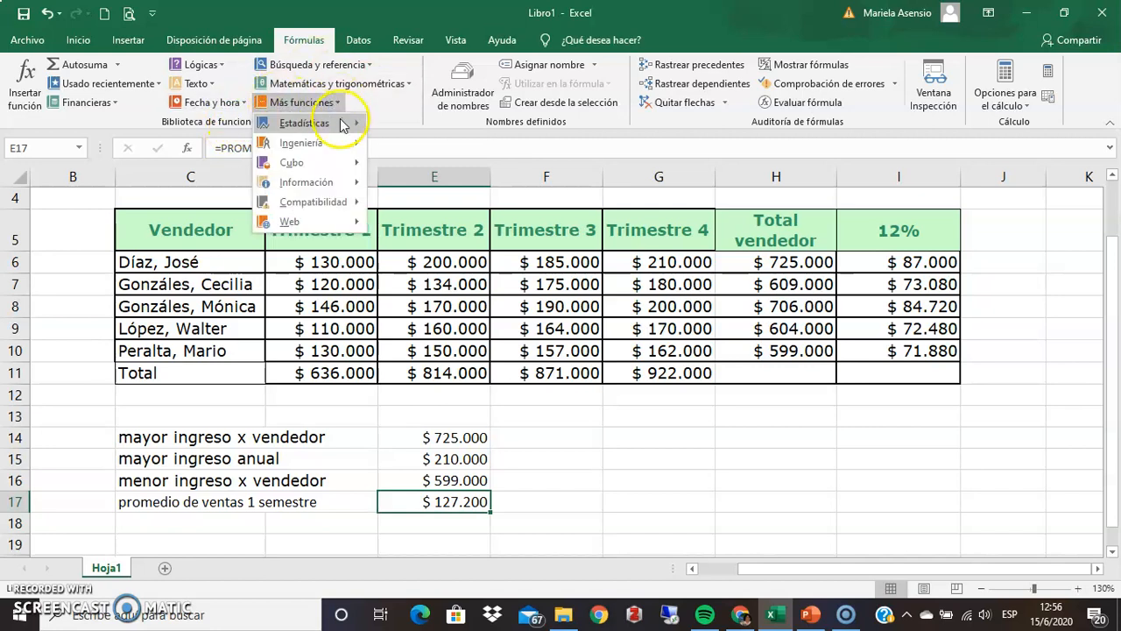
pyautogui.moveTo(326, 126)
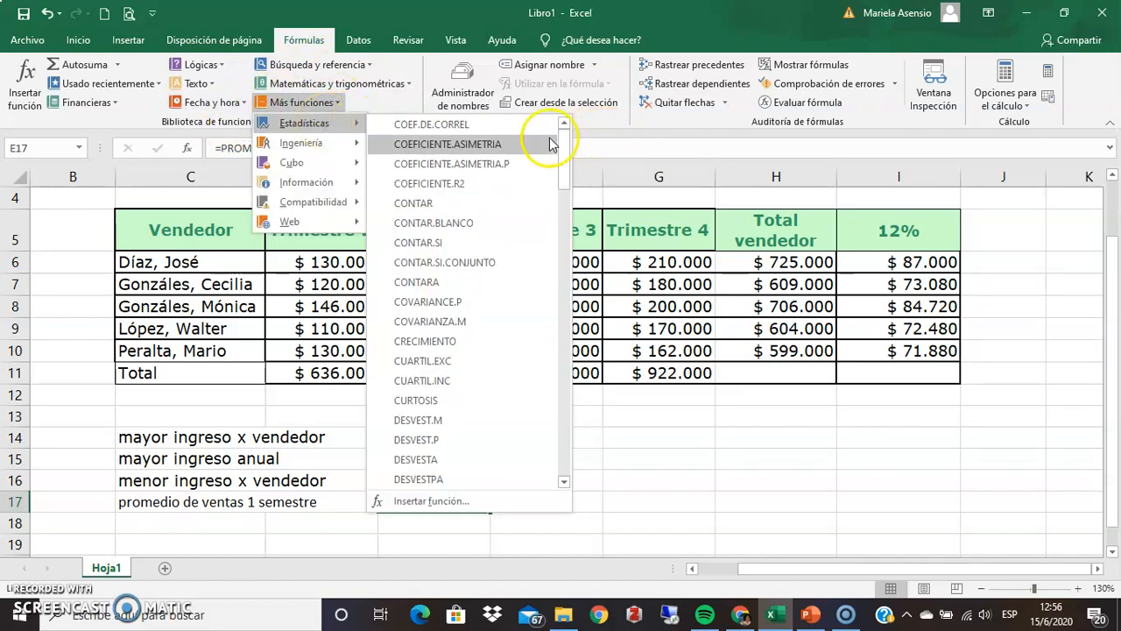
pyautogui.moveTo(567, 146); pyautogui.dragTo(566, 175)
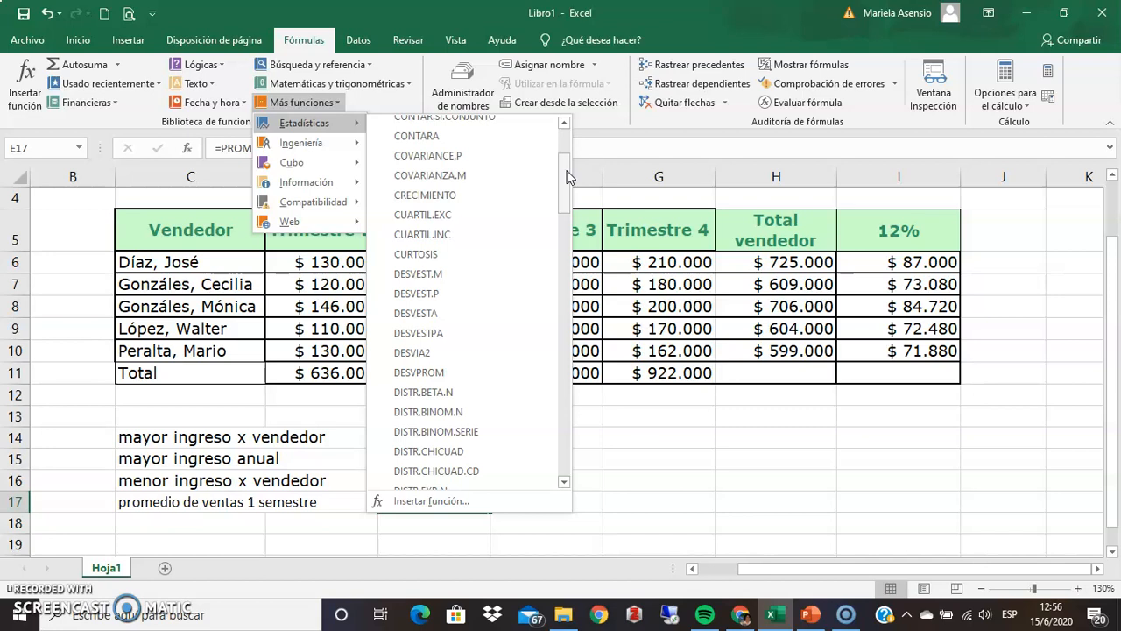
pyautogui.moveTo(567, 172); pyautogui.dragTo(567, 143)
pyautogui.click(300, 149)
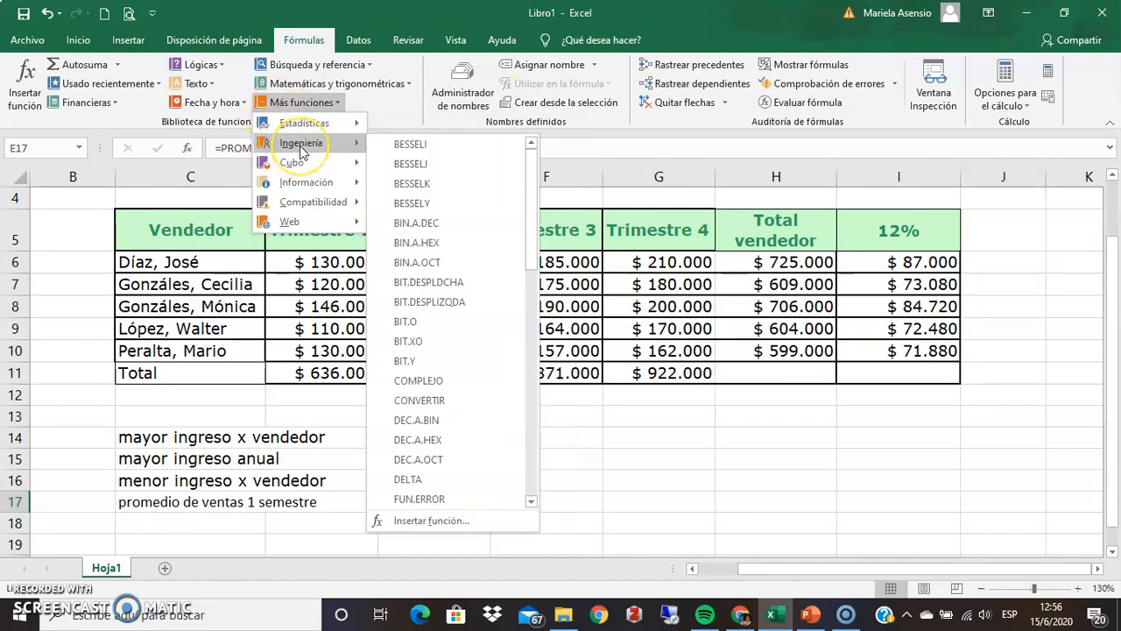
pyautogui.click(310, 147)
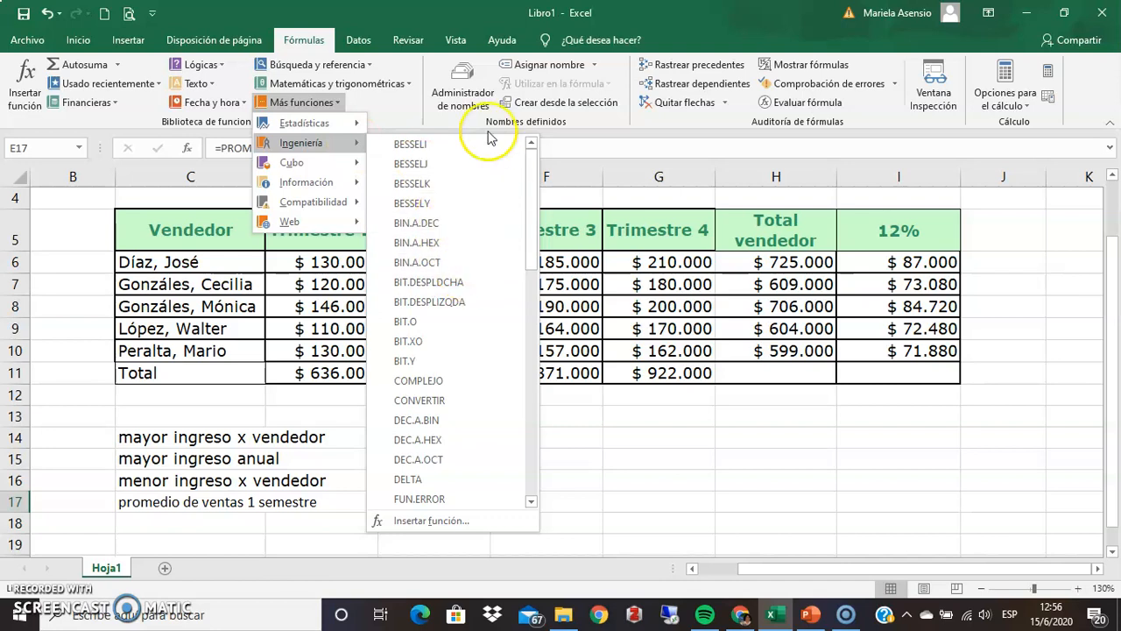
pyautogui.moveTo(333, 206)
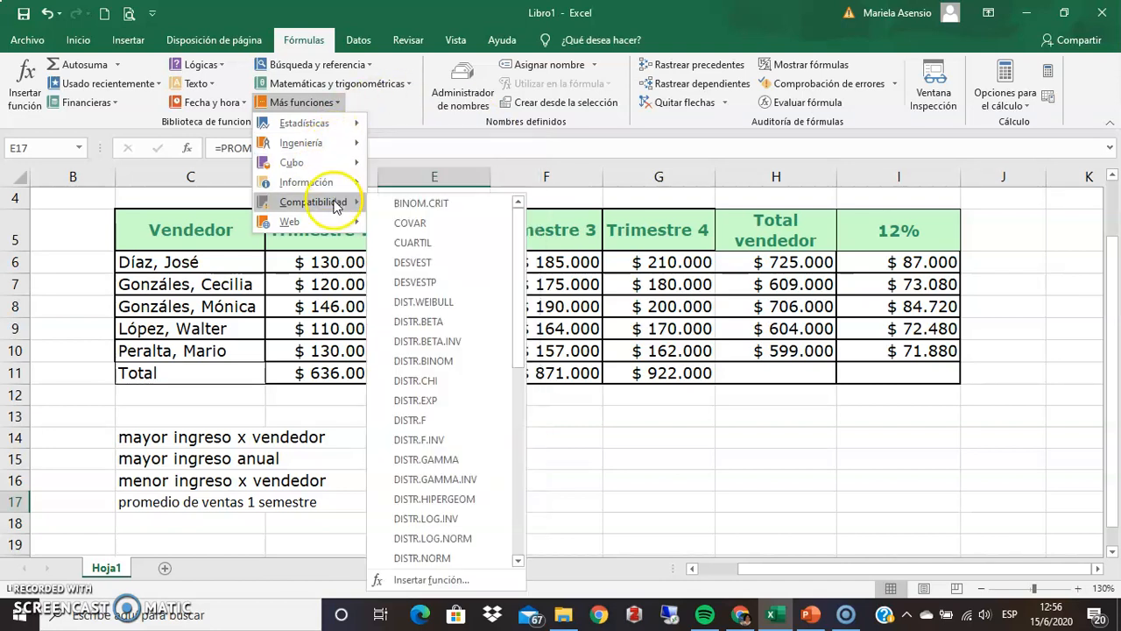
pyautogui.moveTo(336, 132)
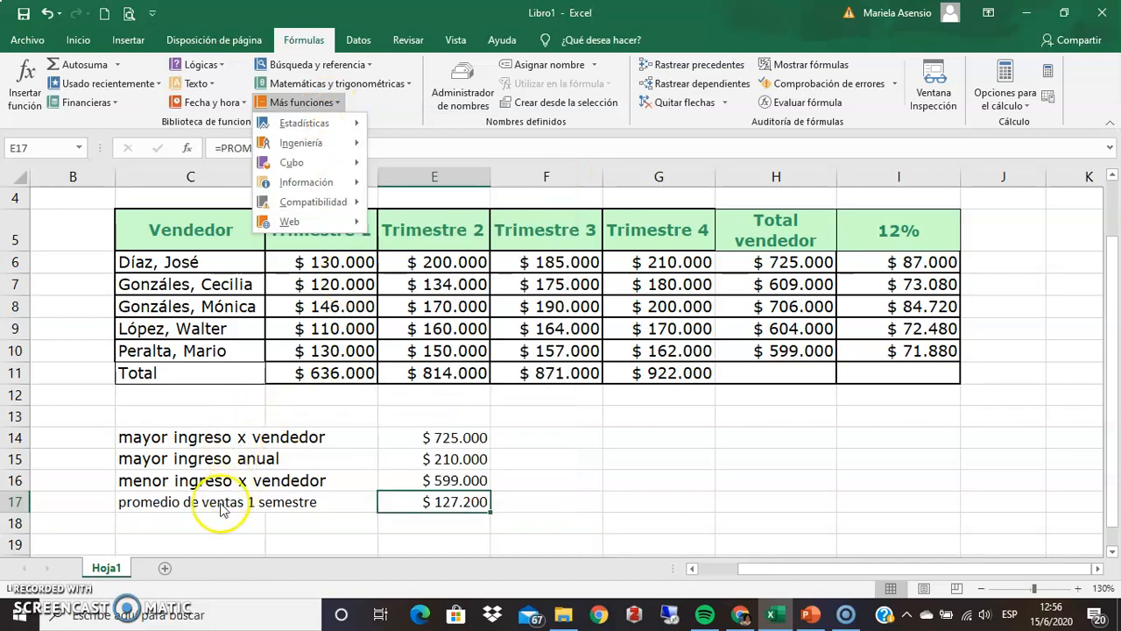
pyautogui.click(343, 516)
pyautogui.click(337, 524)
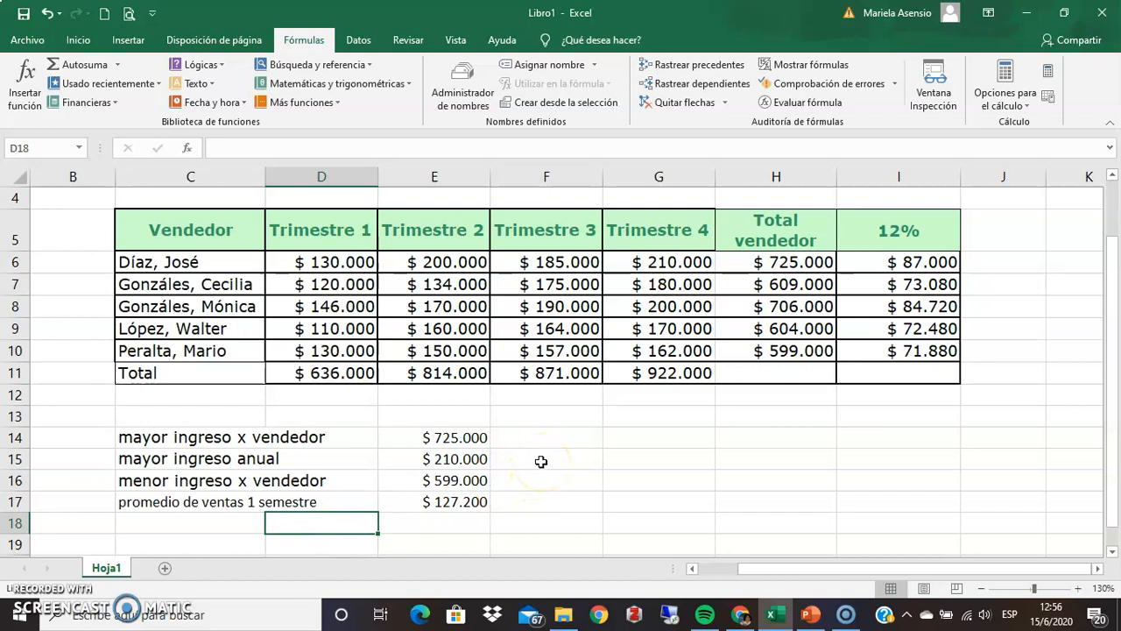
# Enter the labels "contar" in H14 and "contara" in H15.
pyautogui.click(825, 436)
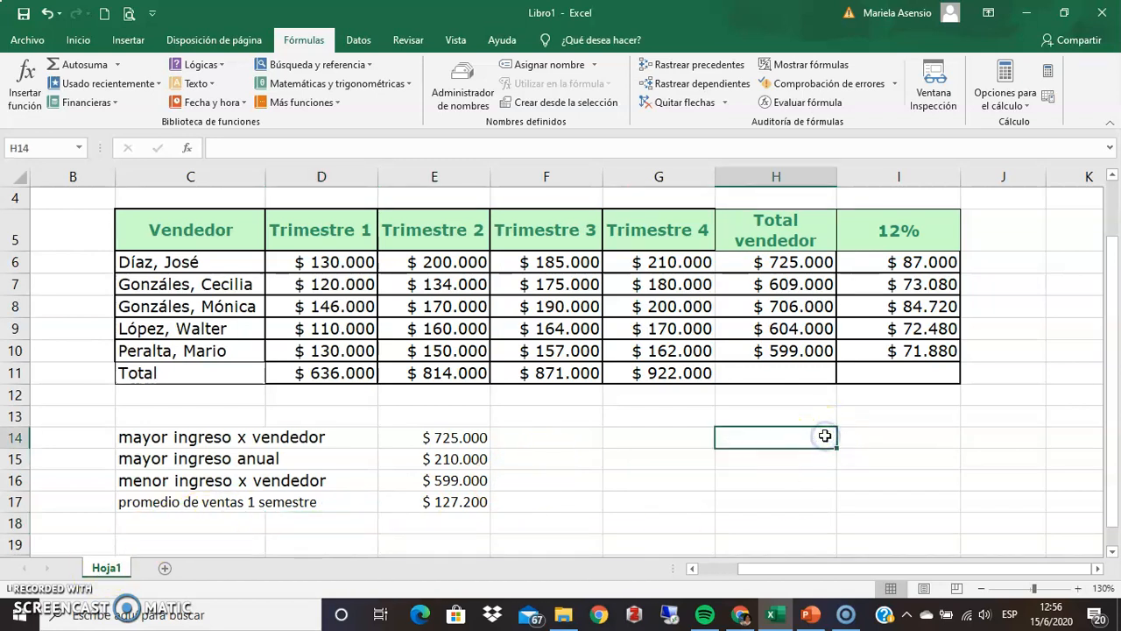
pyautogui.write('contar')
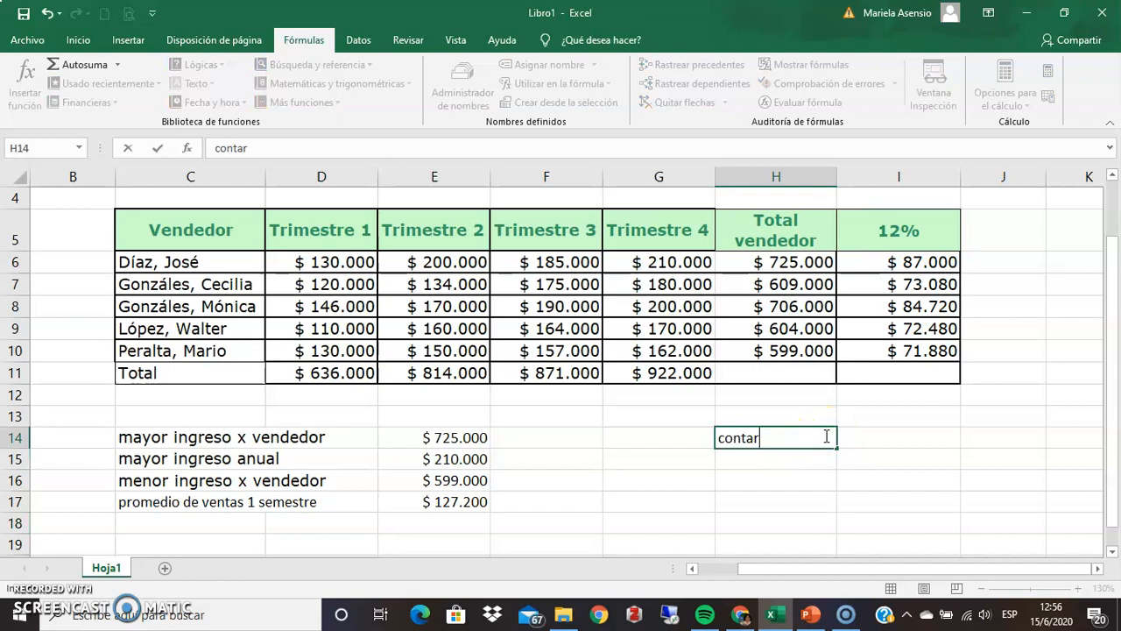
pyautogui.press('Return')
pyautogui.write('contara')
pyautogui.press('Return')
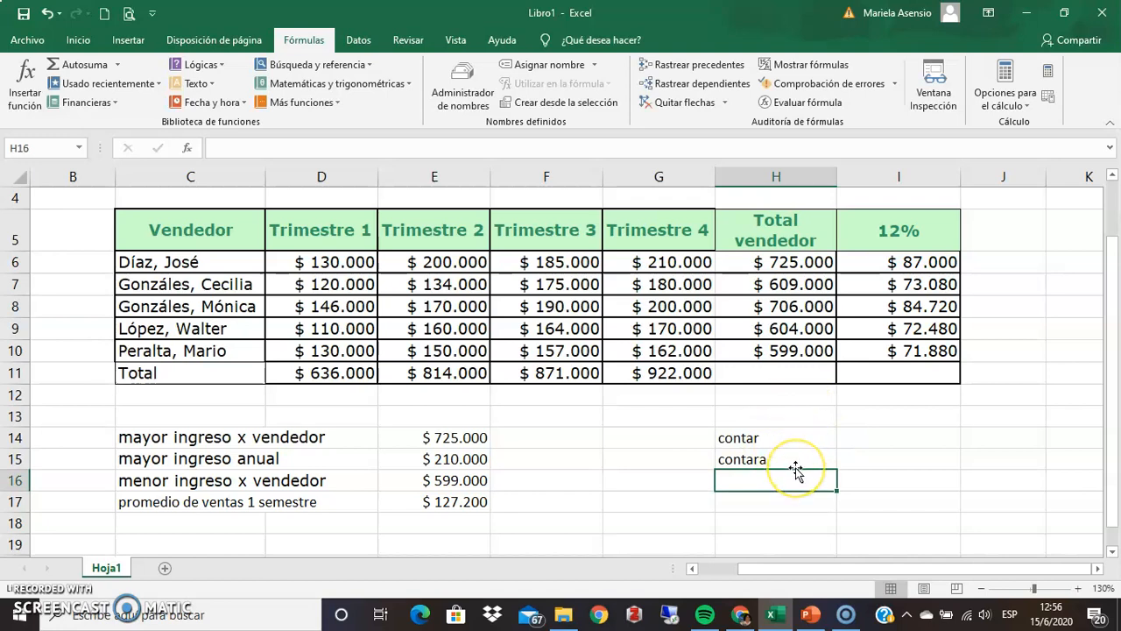
# Apply the numeric count function to the seller names in I14 with the formula =contar(C6:C10).
pyautogui.click(891, 439)
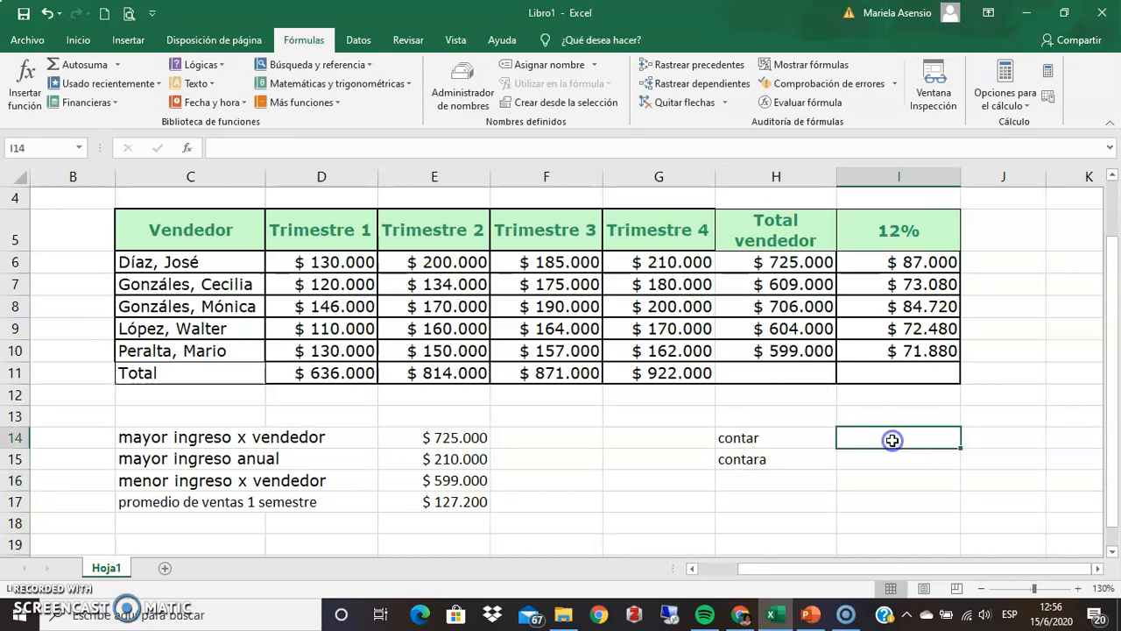
pyautogui.write('=')
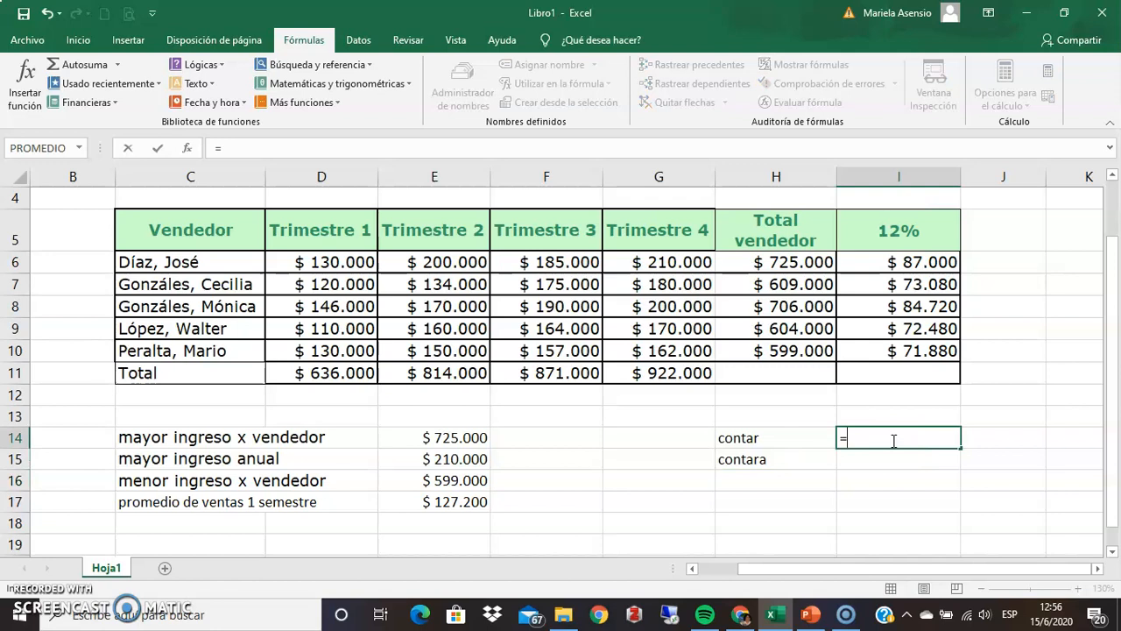
pyautogui.write('contar')
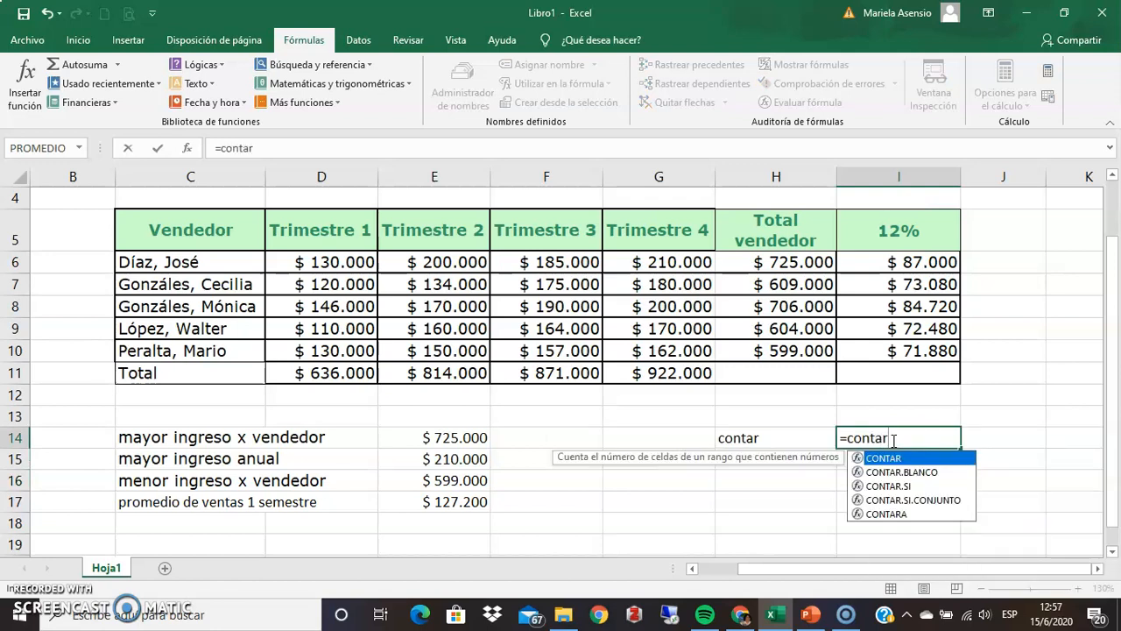
pyautogui.write('(')
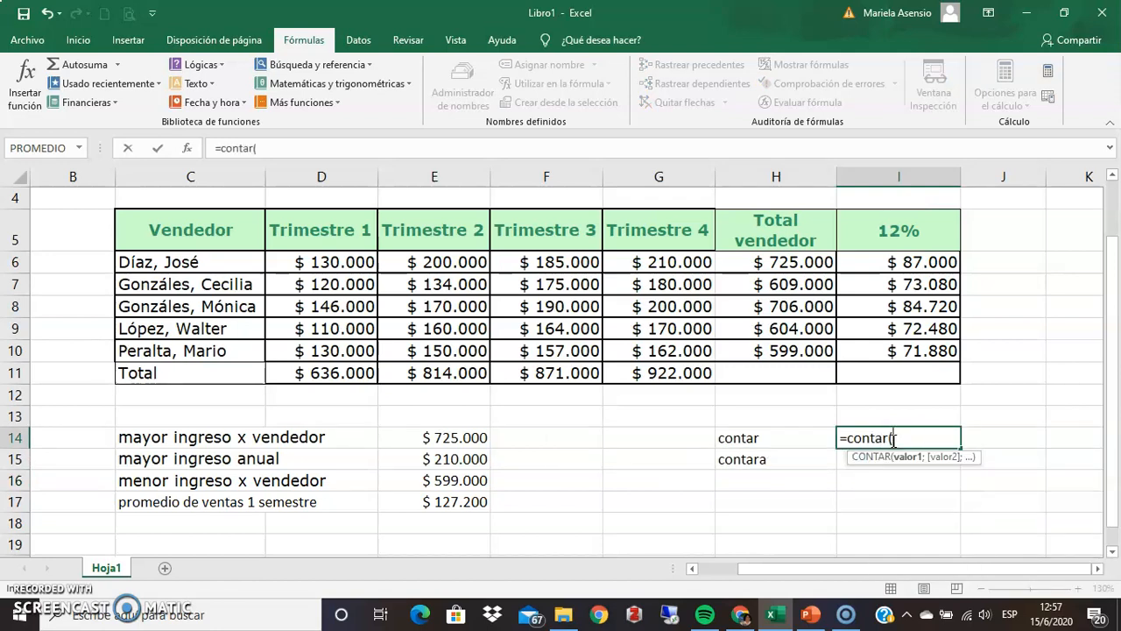
pyautogui.moveTo(223, 230)
pyautogui.mouseDown()
pyautogui.moveTo(223, 348)
pyautogui.moveTo(225, 230)
pyautogui.mouseUp()
pyautogui.moveTo(180, 267); pyautogui.dragTo(198, 350)
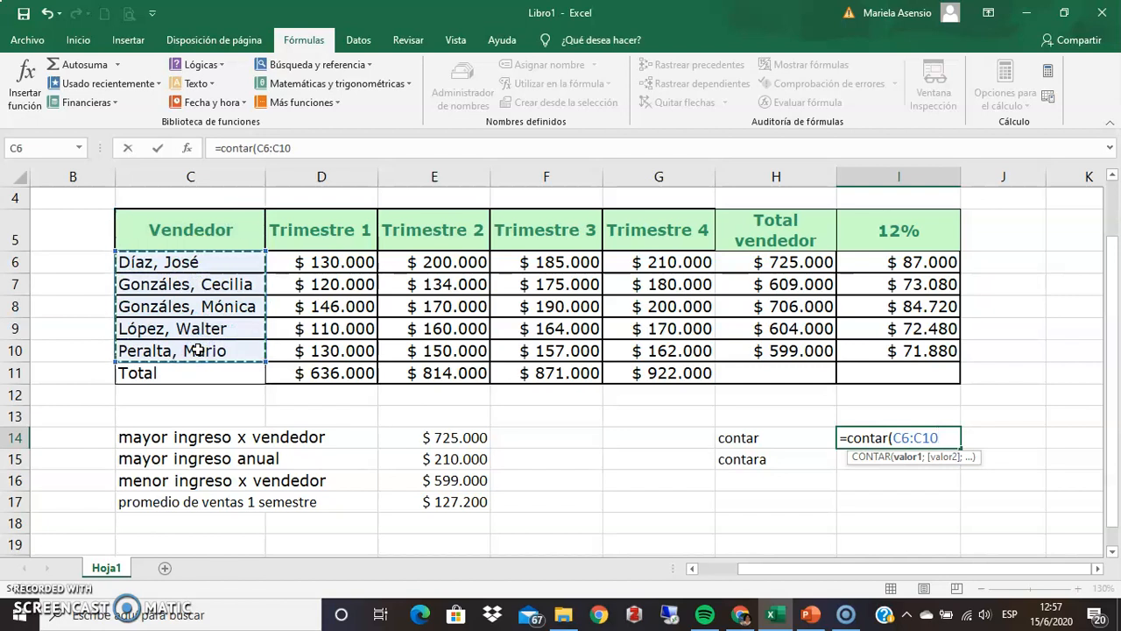
pyautogui.write(')')
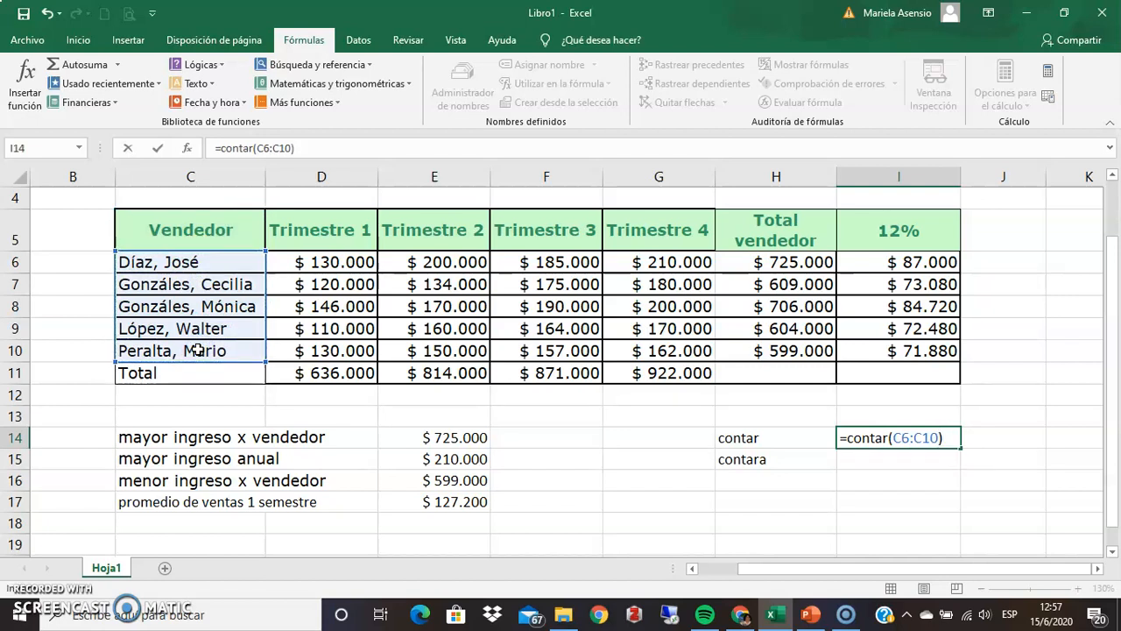
pyautogui.press('Return')
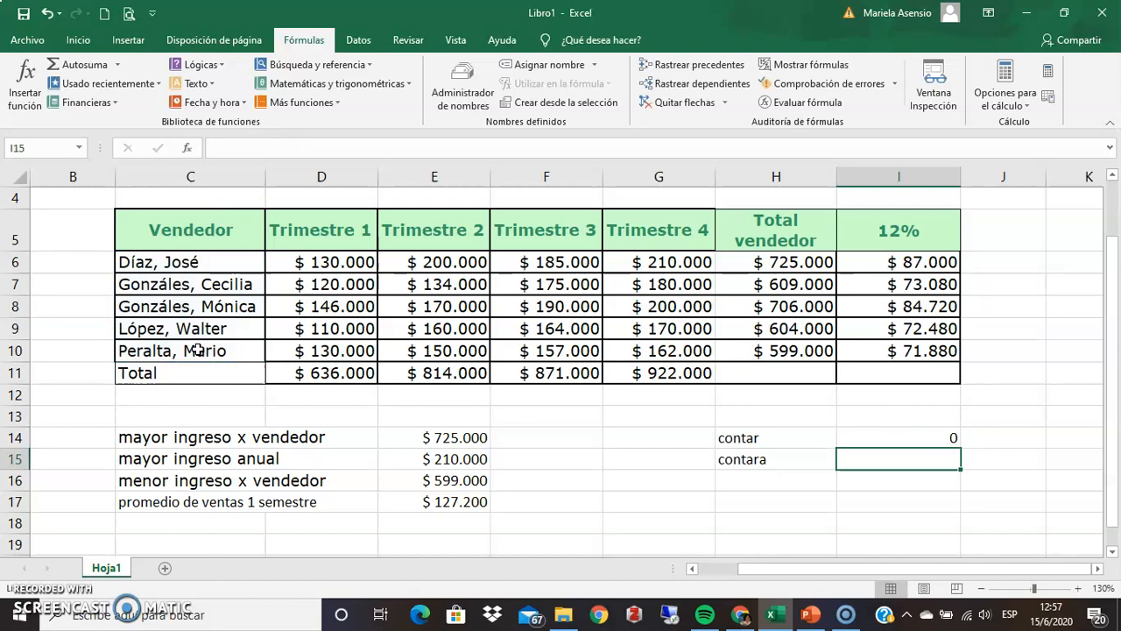
# Count the non-empty seller name cells in I15 with the formula =contara(C6:C10).
pyautogui.write('=c')
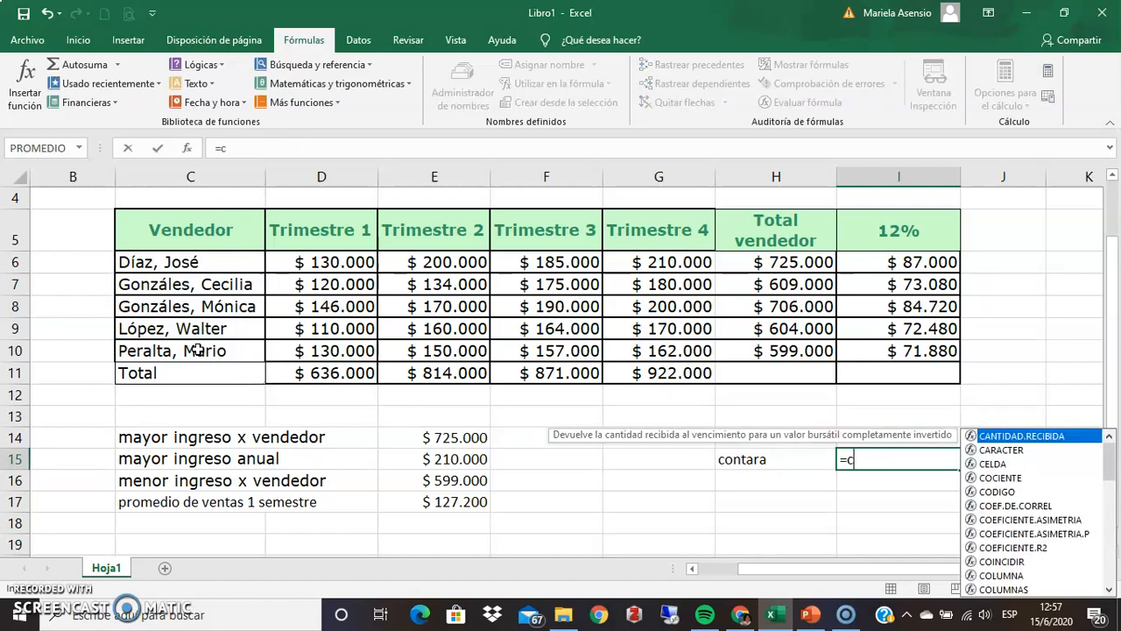
pyautogui.write('ontara(')
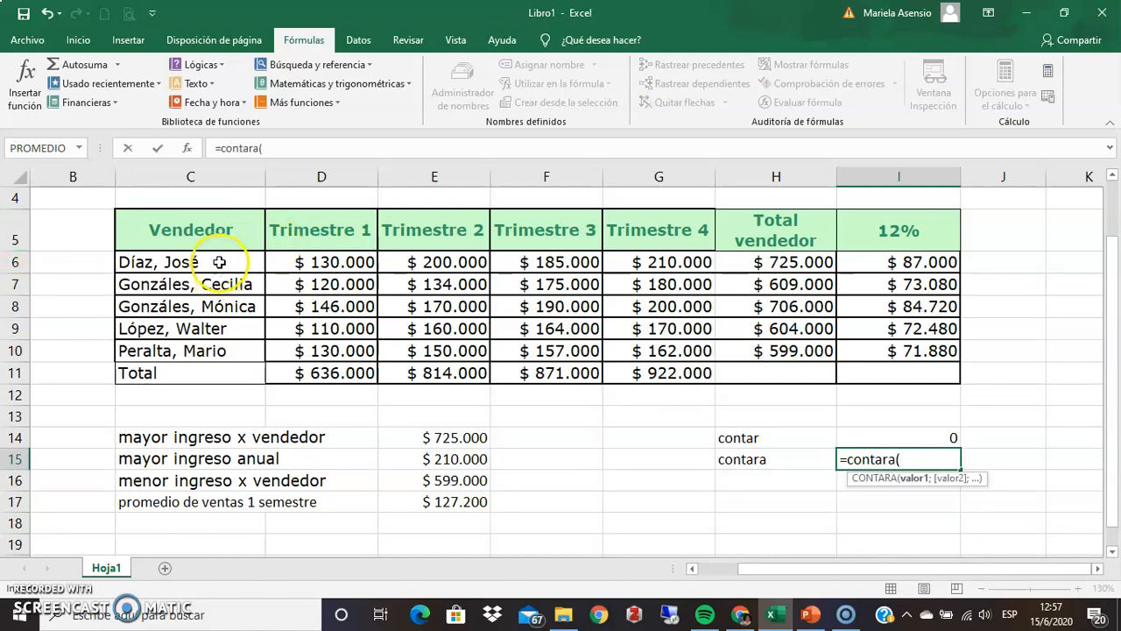
pyautogui.moveTo(220, 260); pyautogui.dragTo(218, 342)
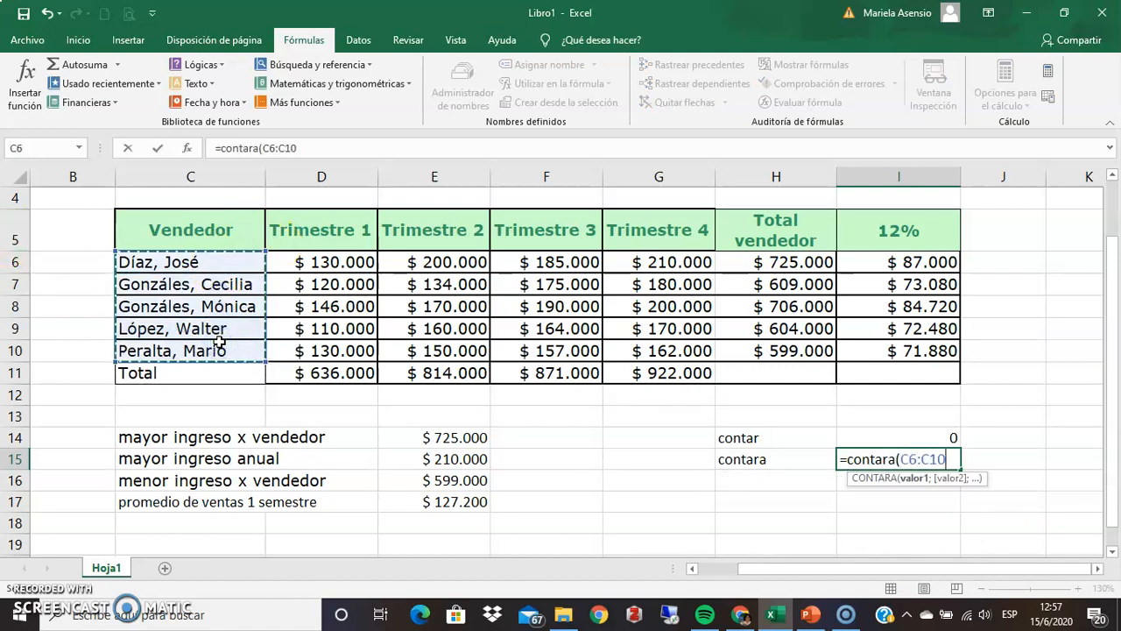
pyautogui.write(')')
pyautogui.press('Return')
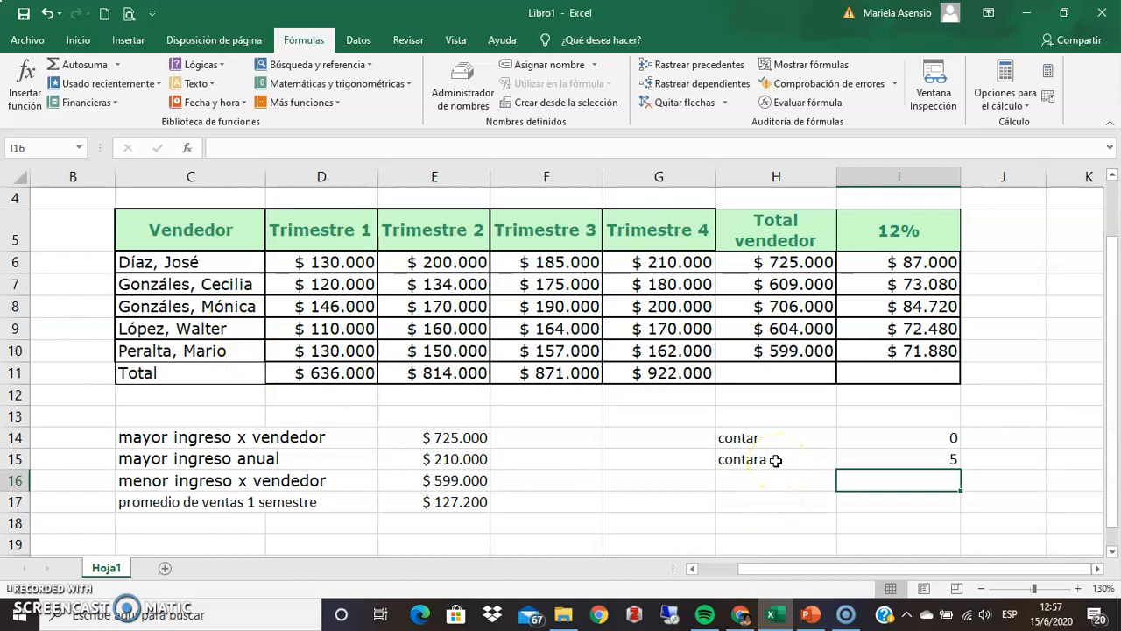
pyautogui.click(885, 459)
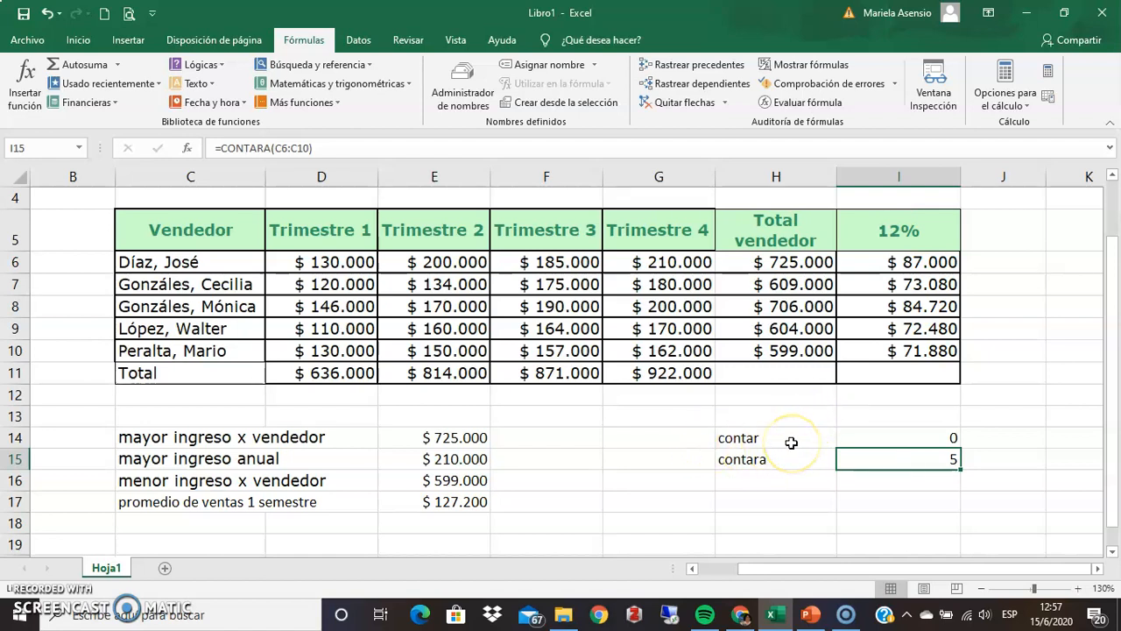
# Replace the formula in I14 with =contar(D5:D11) to count the numeric cells in the Trimestre 1 column, including its header and total.
pyautogui.click(881, 439)
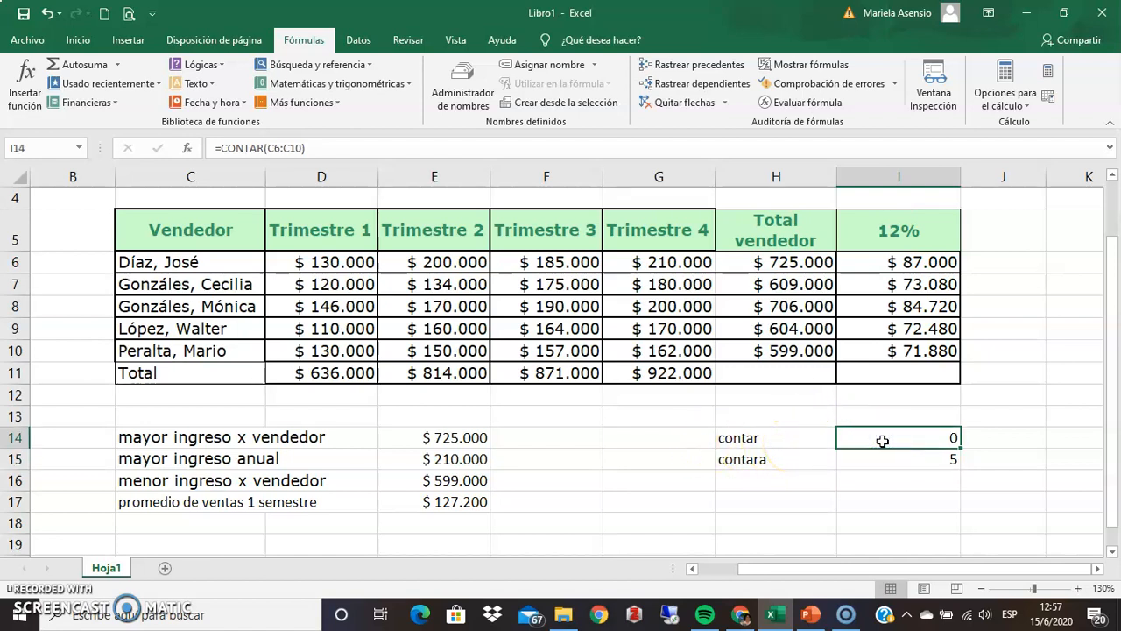
pyautogui.press('Delete')
pyautogui.write('=')
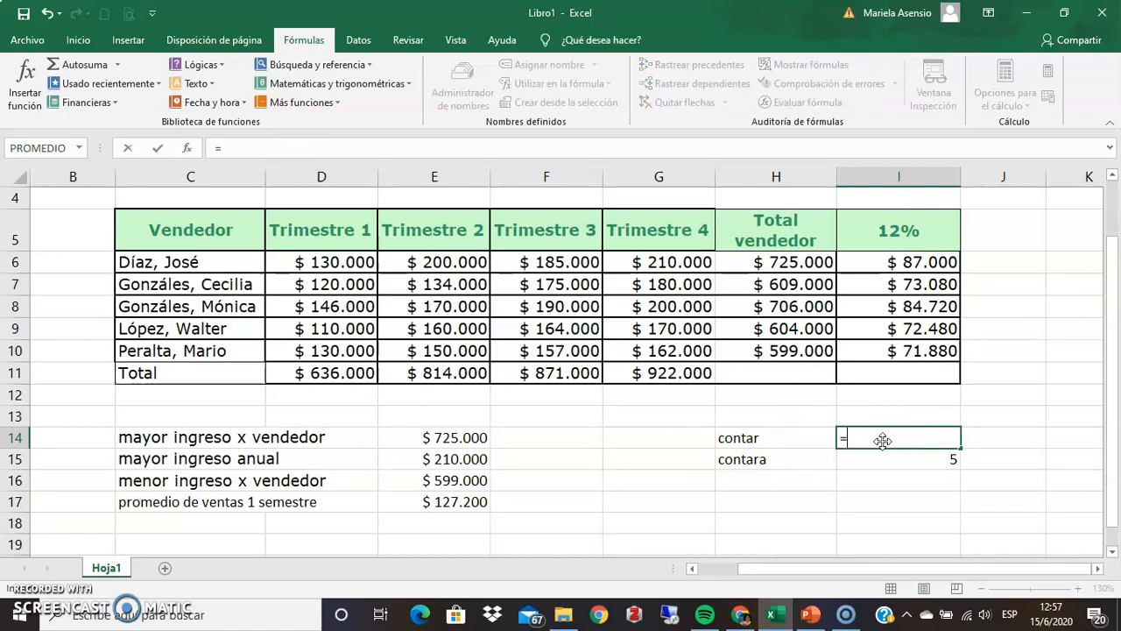
pyautogui.write('contar')
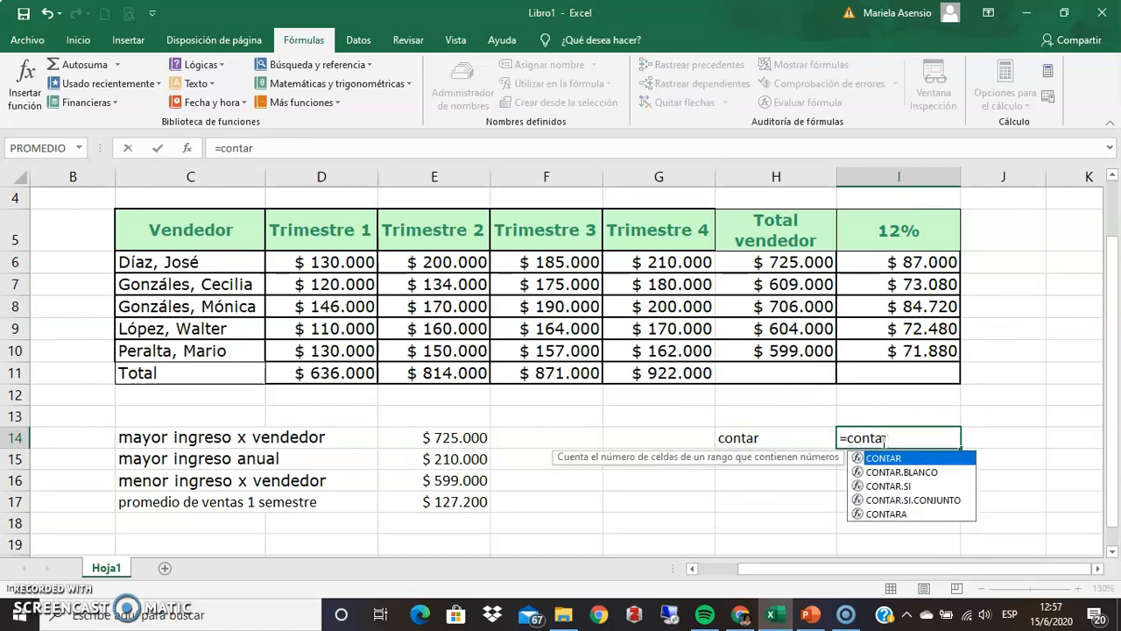
pyautogui.write('(')
pyautogui.moveTo(325, 230); pyautogui.dragTo(329, 371)
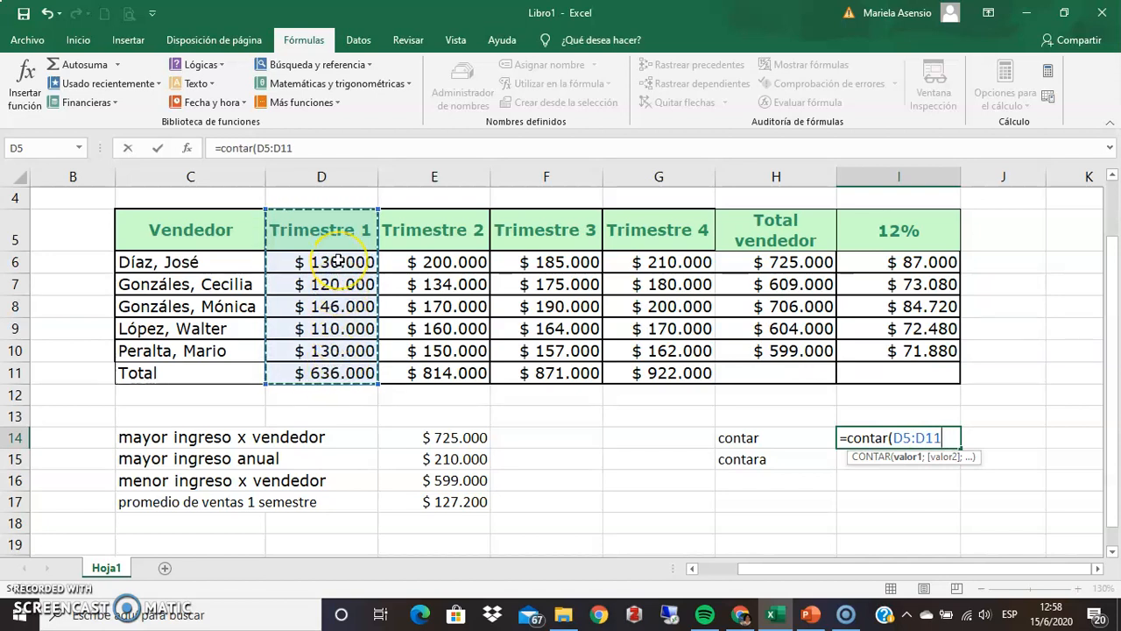
pyautogui.write(')')
pyautogui.press('Return')
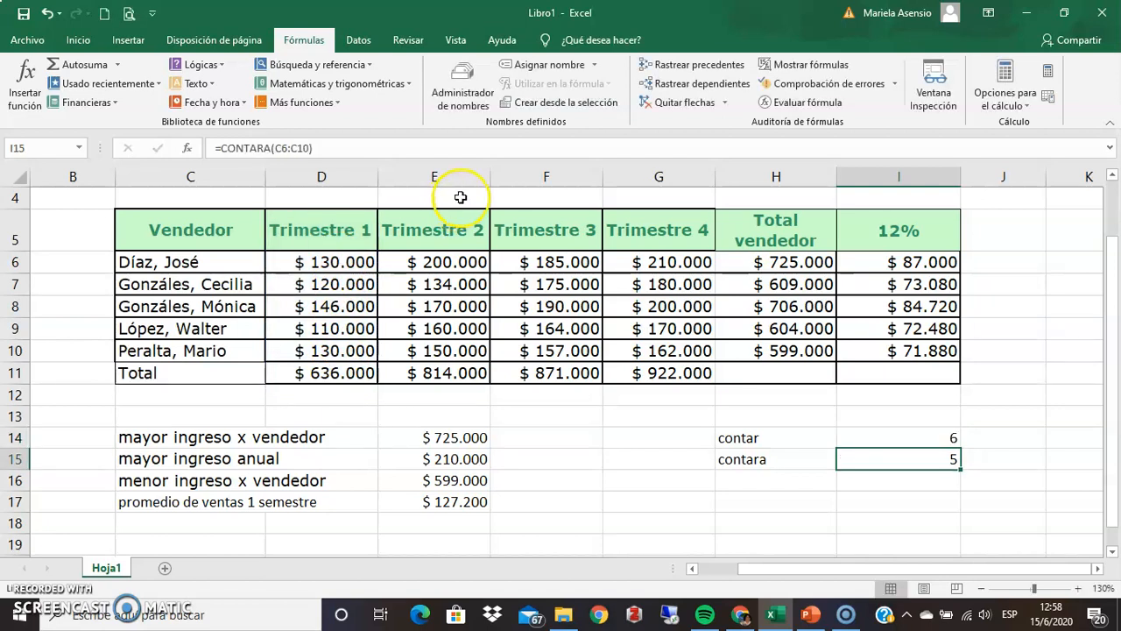
pyautogui.click(910, 438)
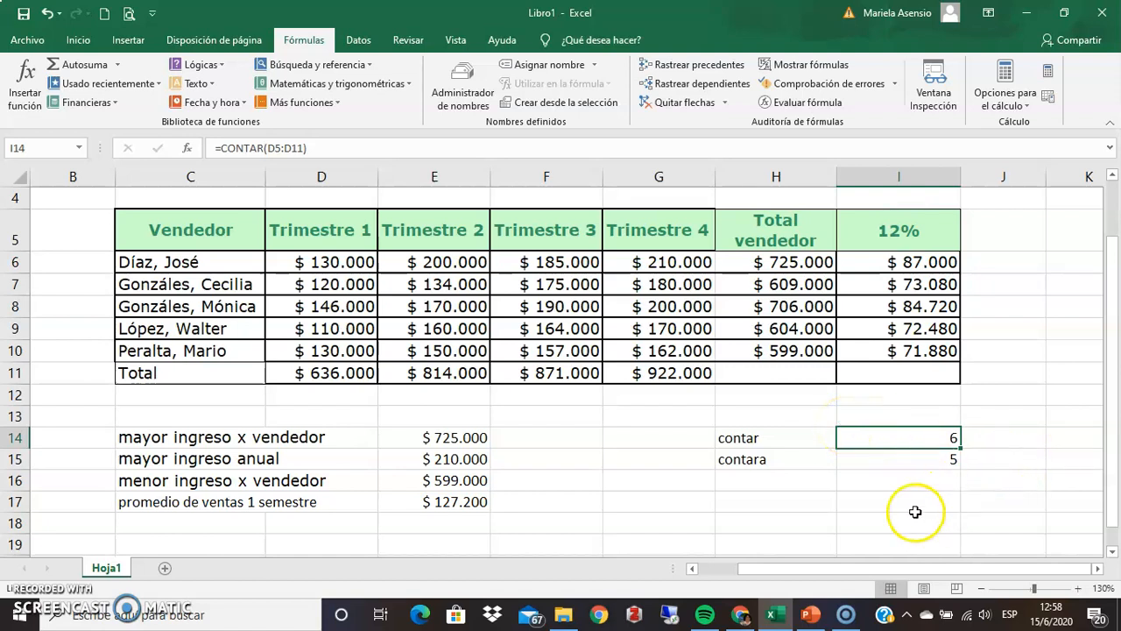
pyautogui.click(889, 459)
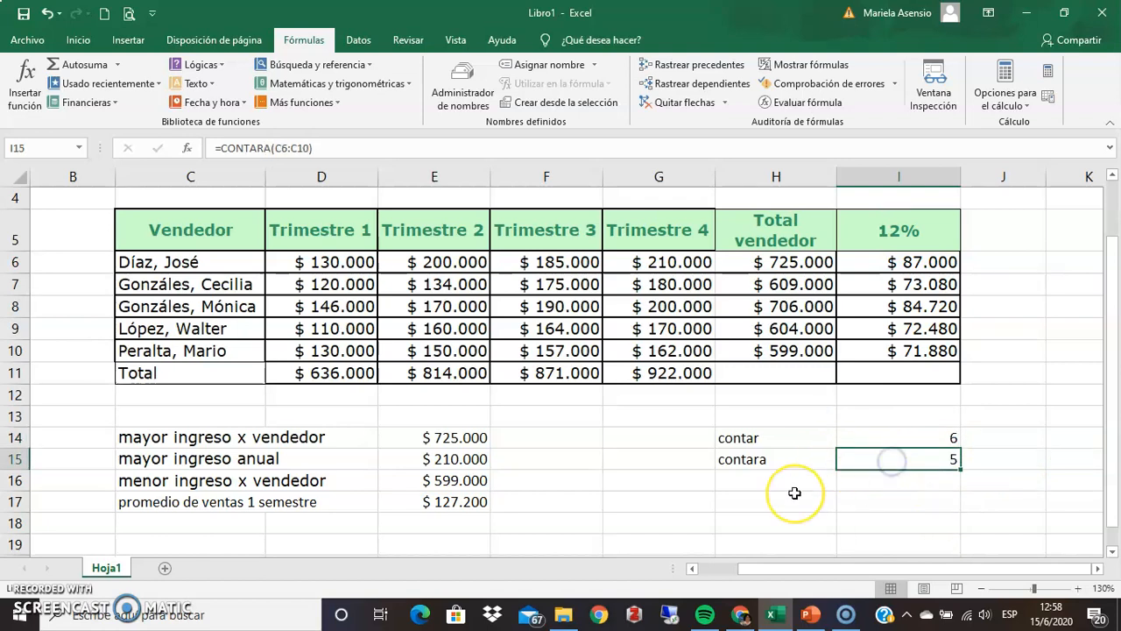